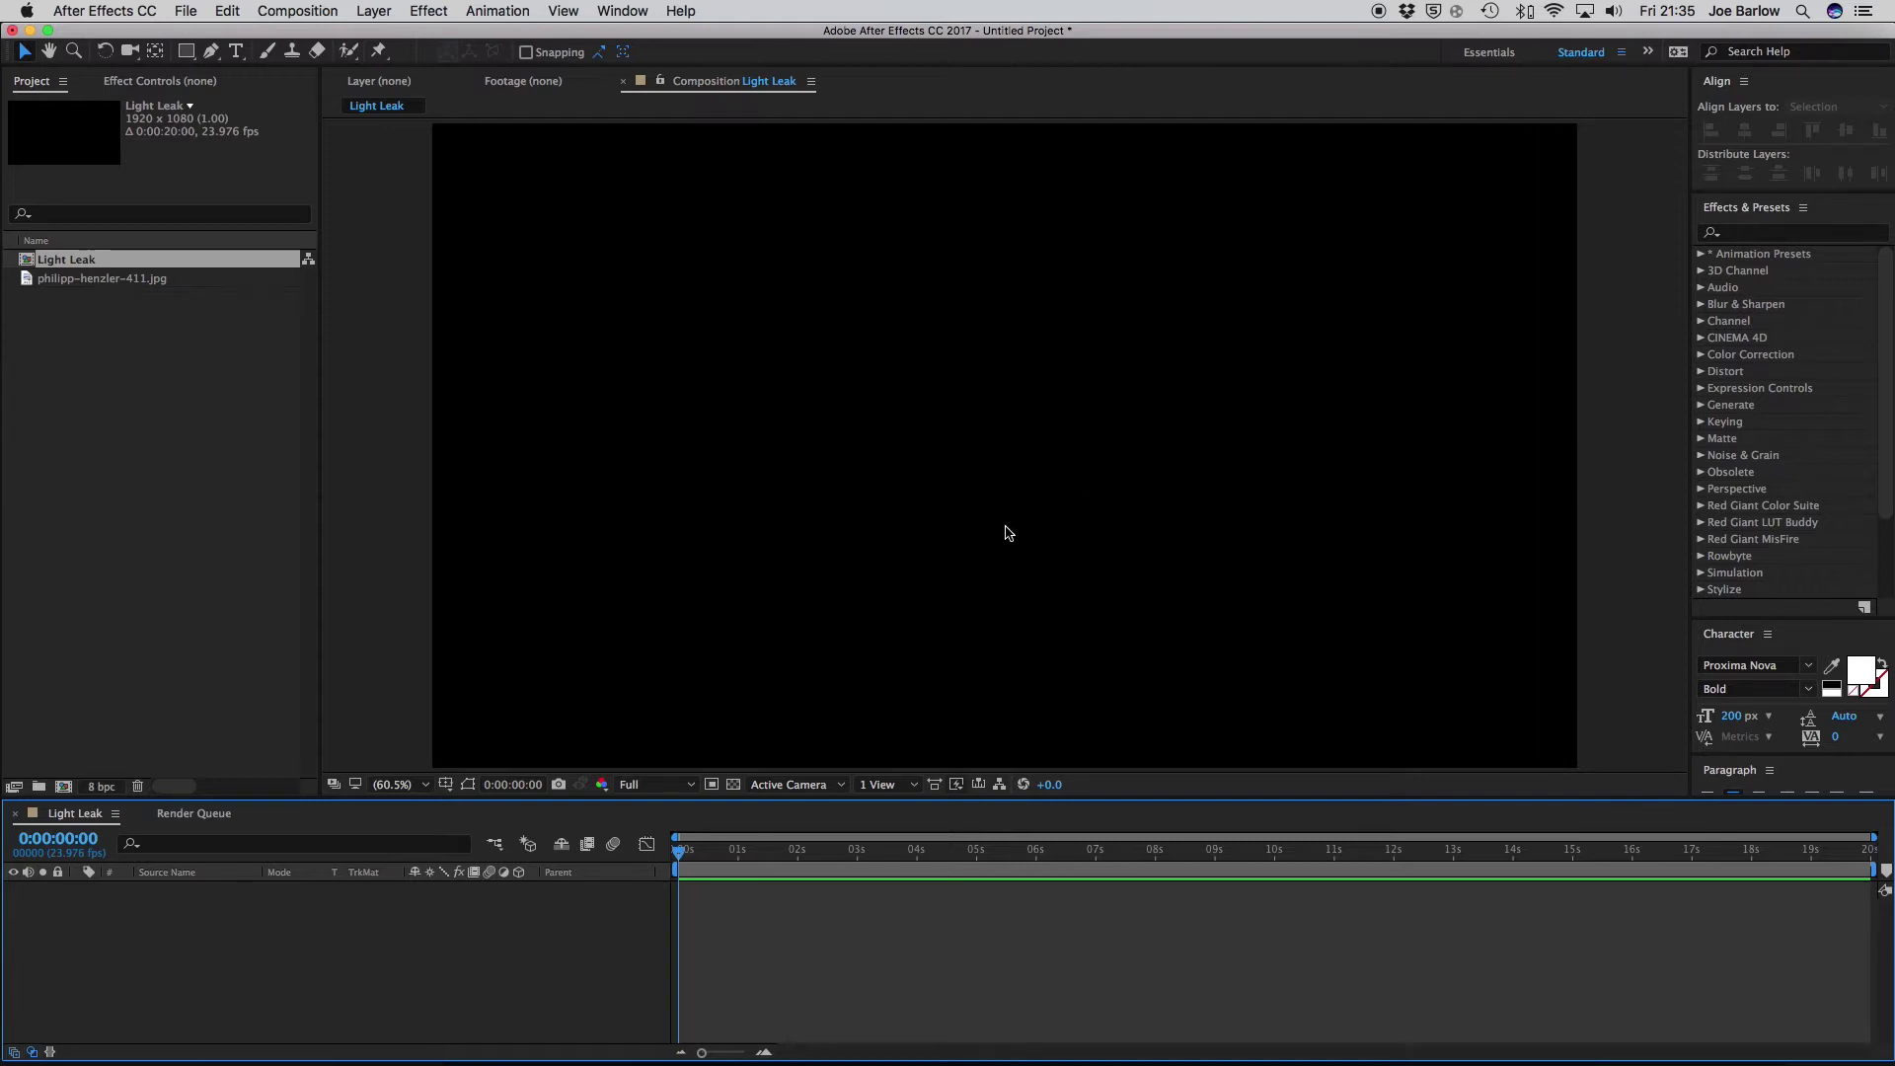
# Step: Create a full-frame white 1920×1080 solid named Light in the Light Leak composition
pyautogui.click(385, 9)
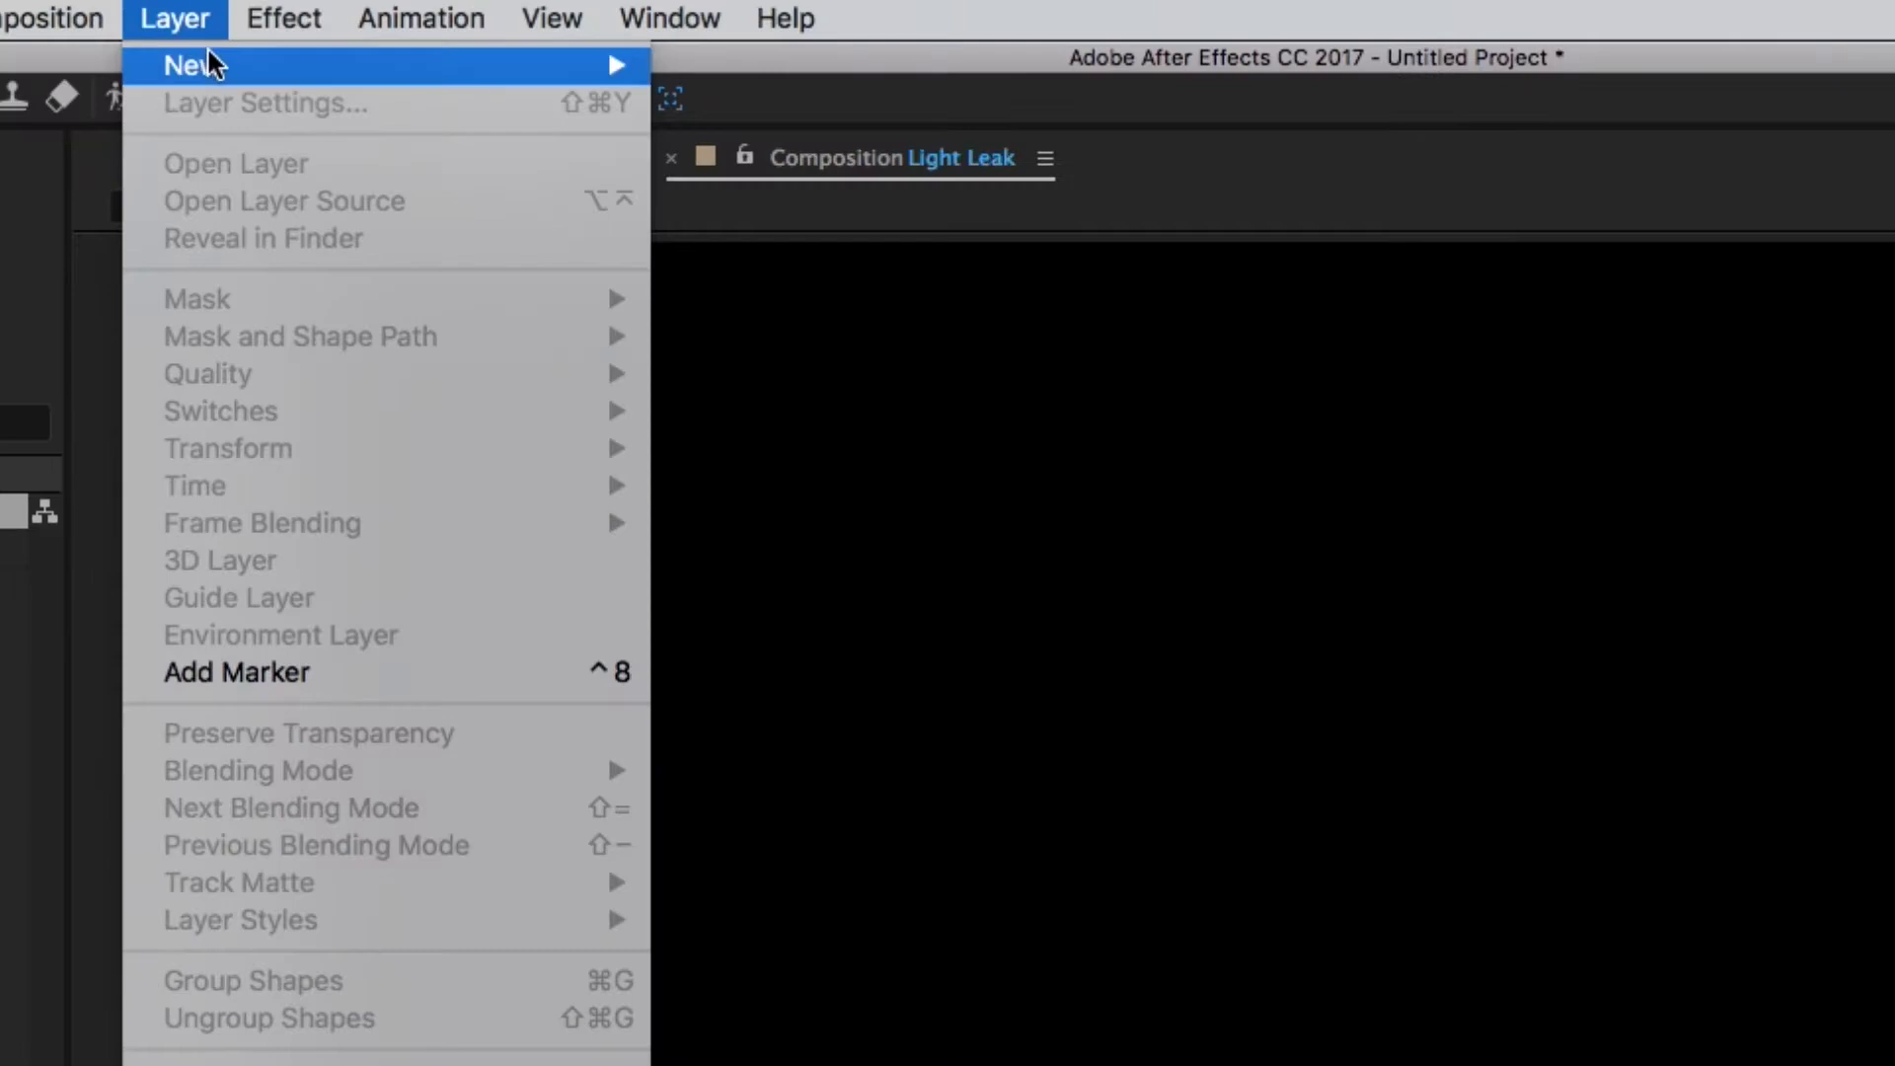
pyautogui.moveTo(436, 72)
pyautogui.click(720, 110)
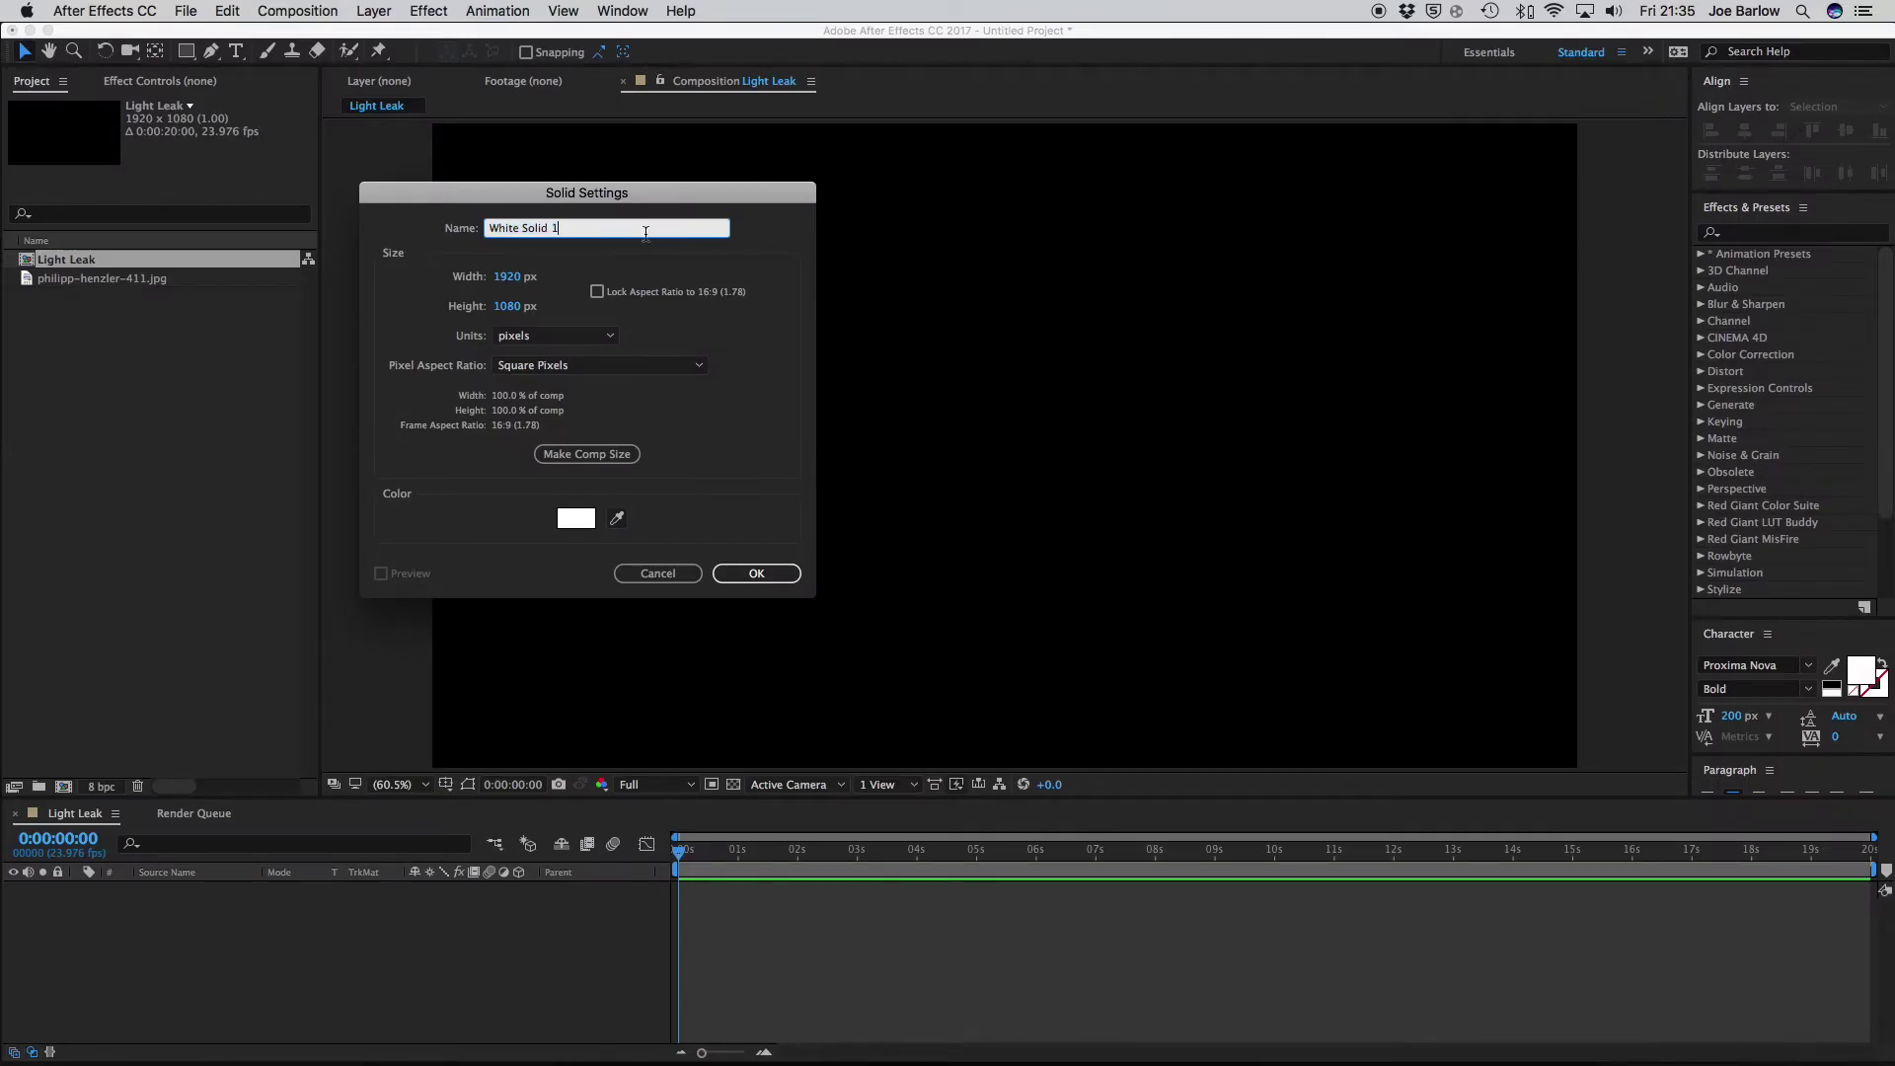
pyautogui.write('Light')
pyautogui.click(750, 573)
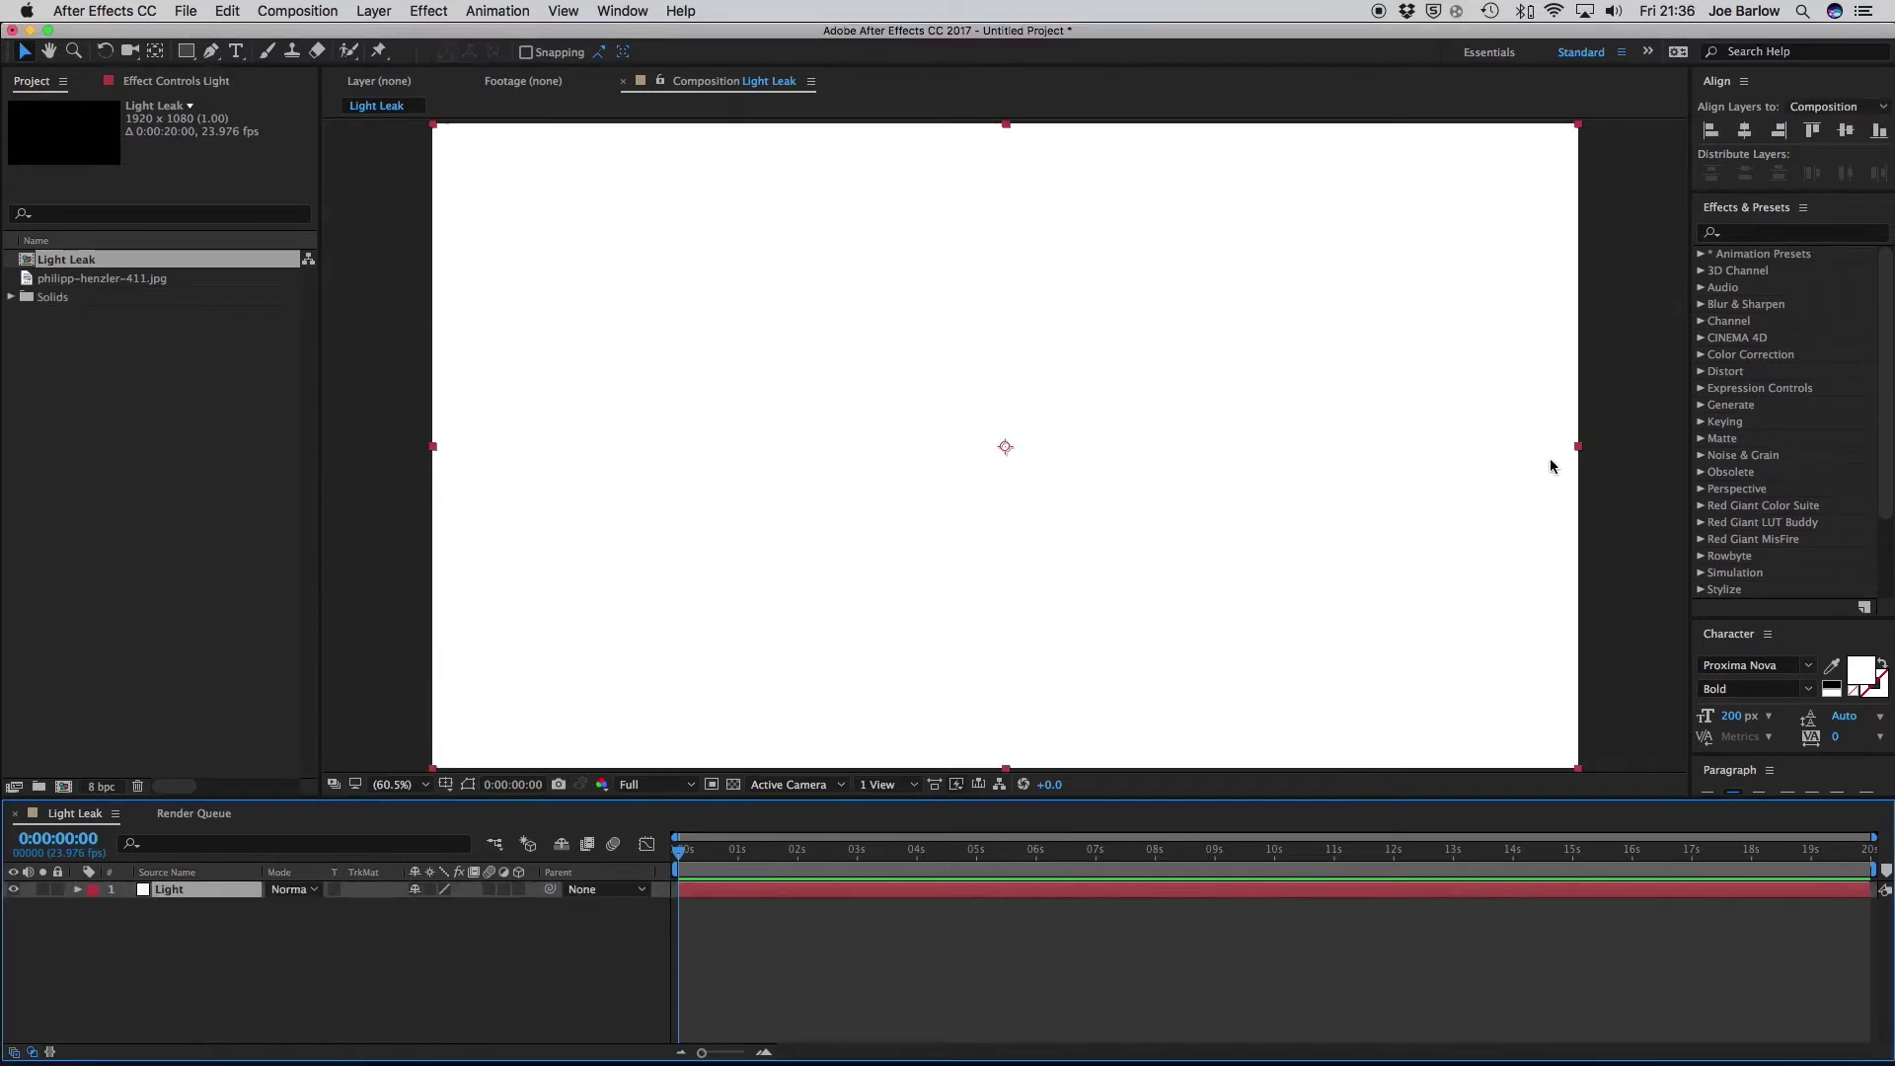
# Step: Find the Fractal Noise effect by searching 'fract' and apply it to the Light layer
pyautogui.click(1763, 234)
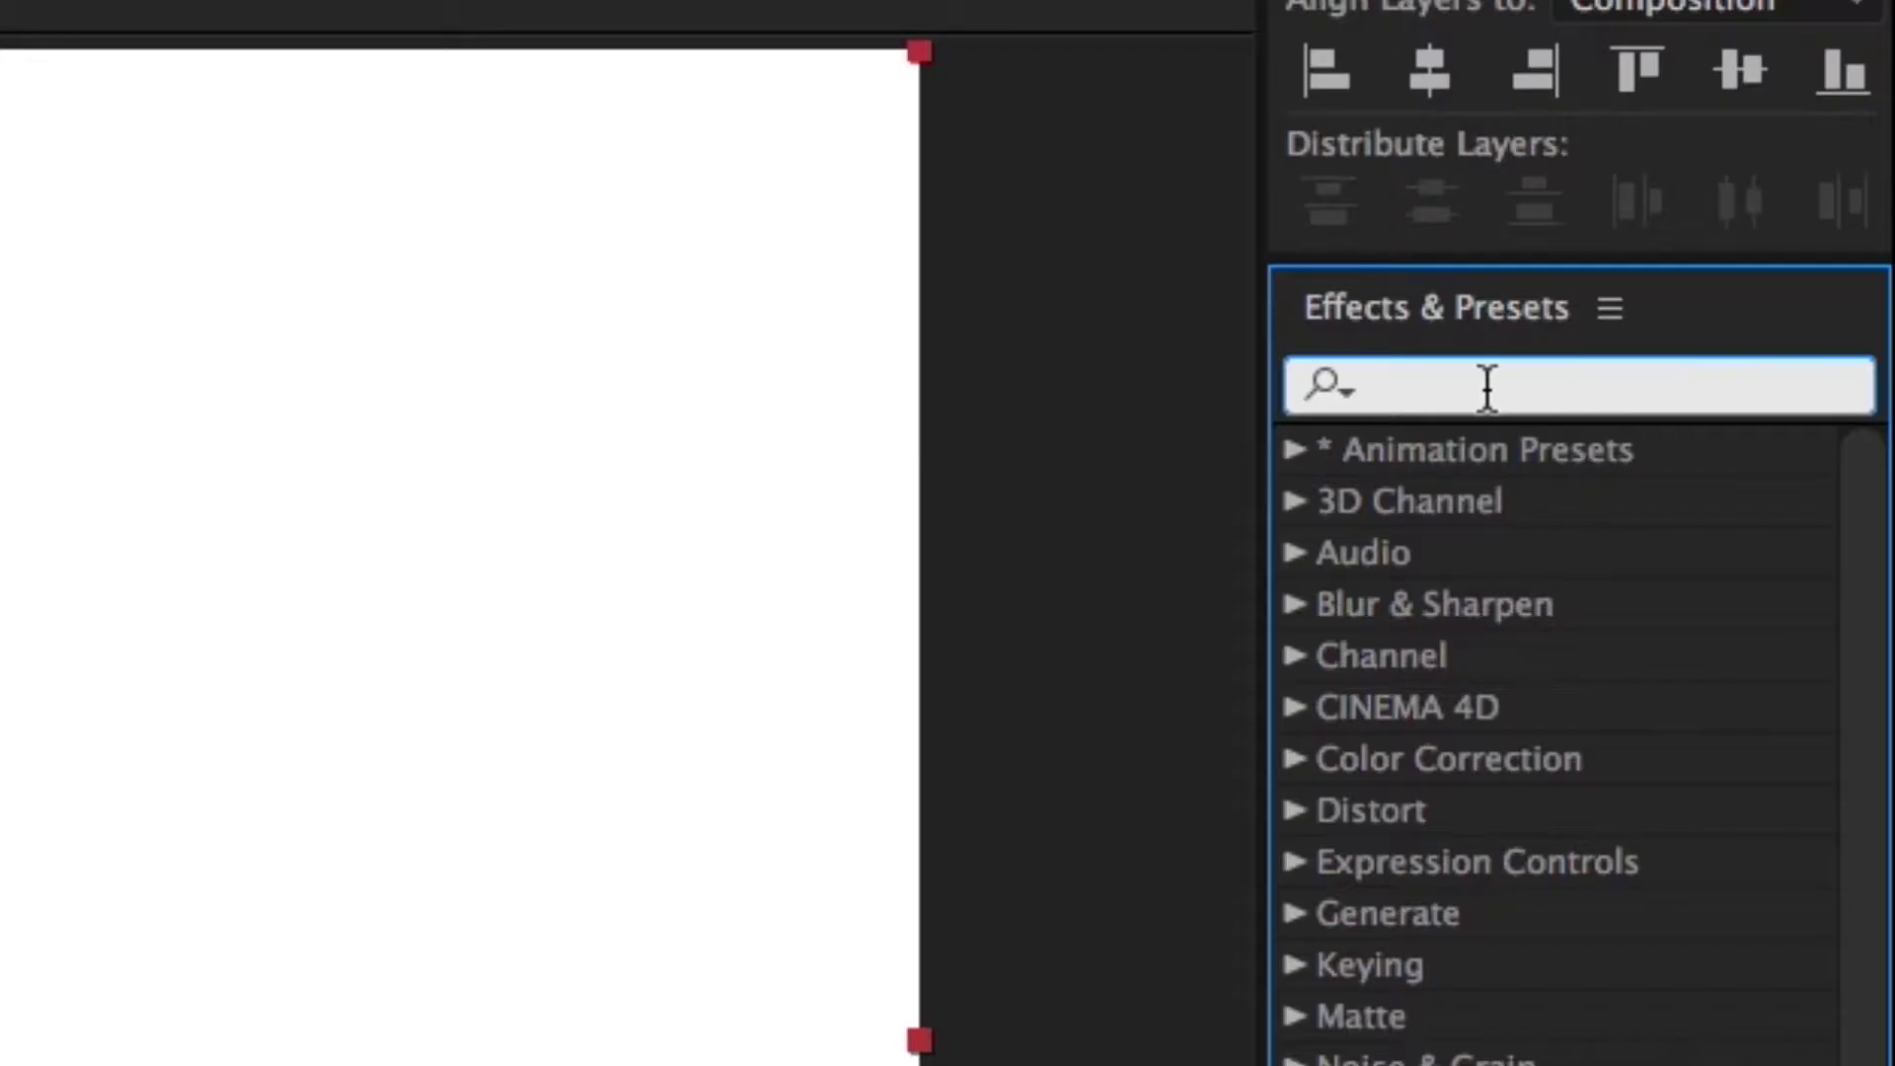
pyautogui.write('fract')
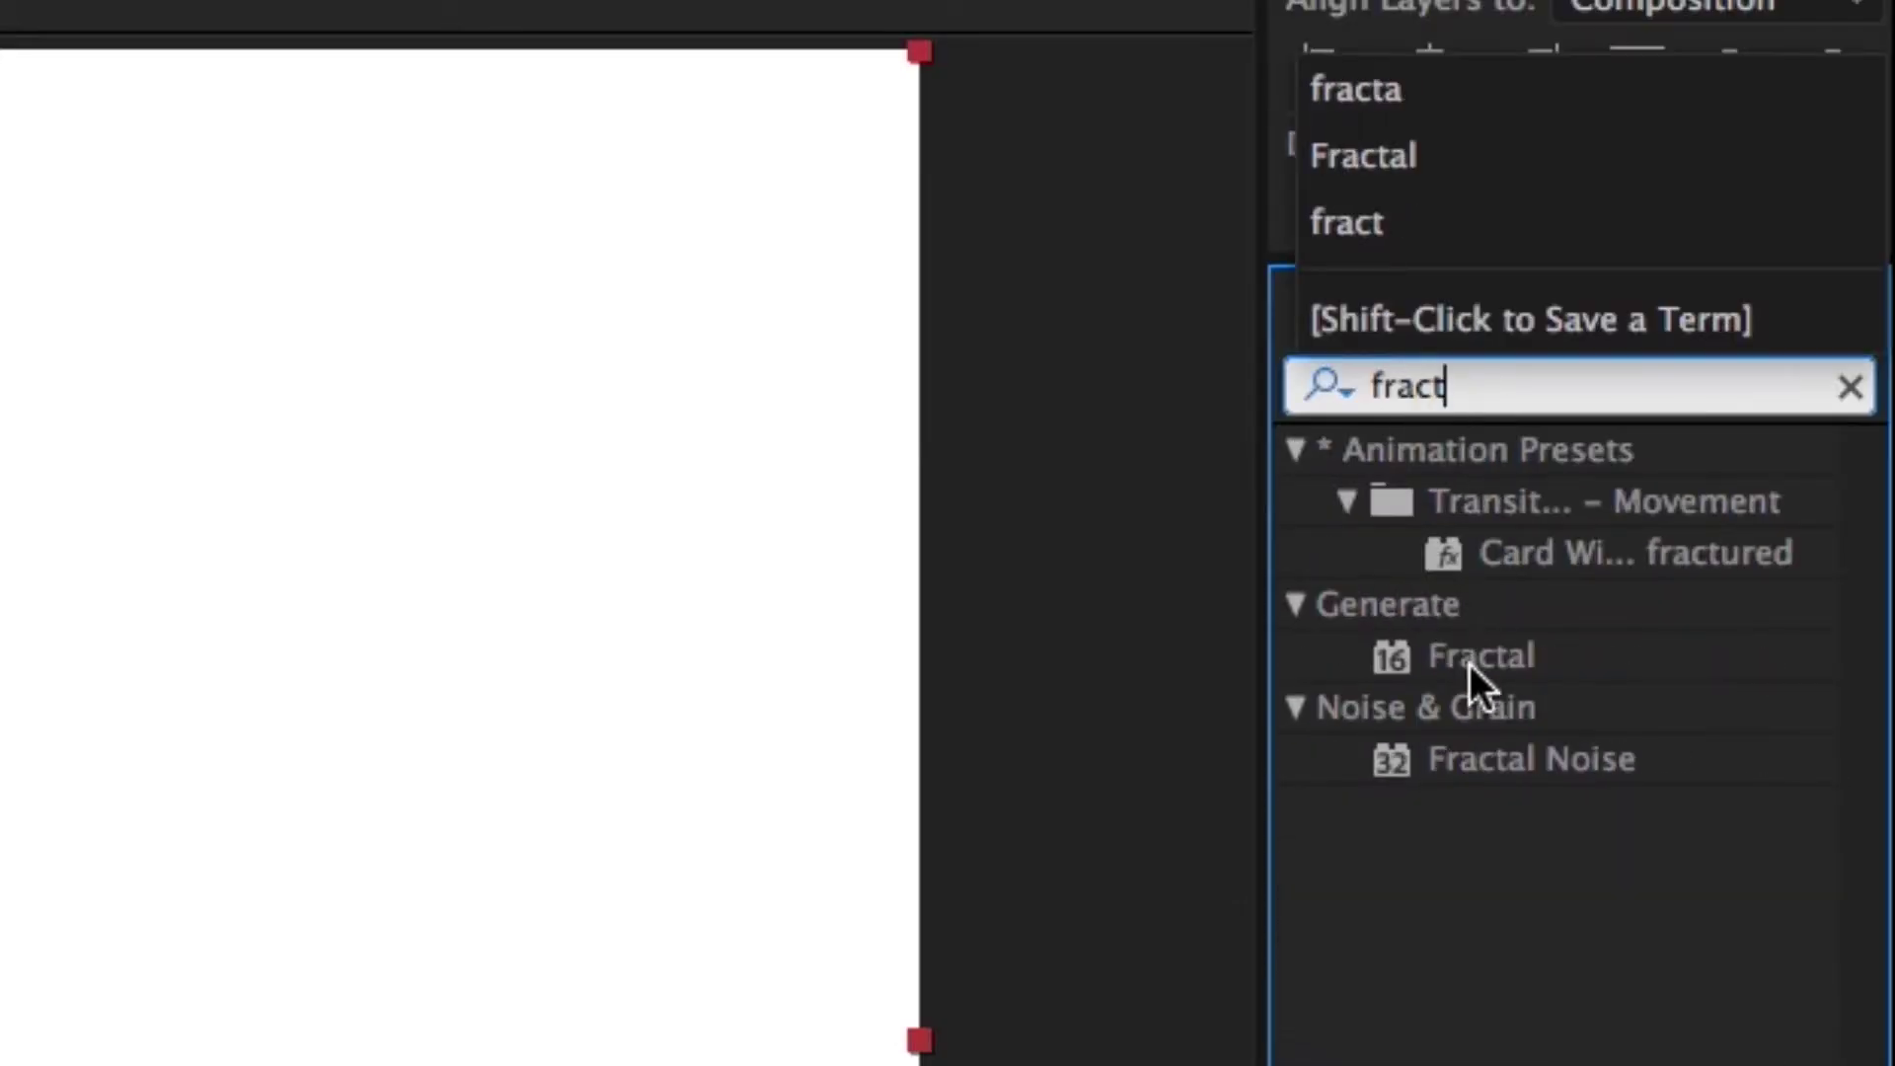
pyautogui.moveTo(1478, 766); pyautogui.dragTo(93, 695)
pyautogui.moveTo(1311, 334); pyautogui.dragTo(1312, 333)
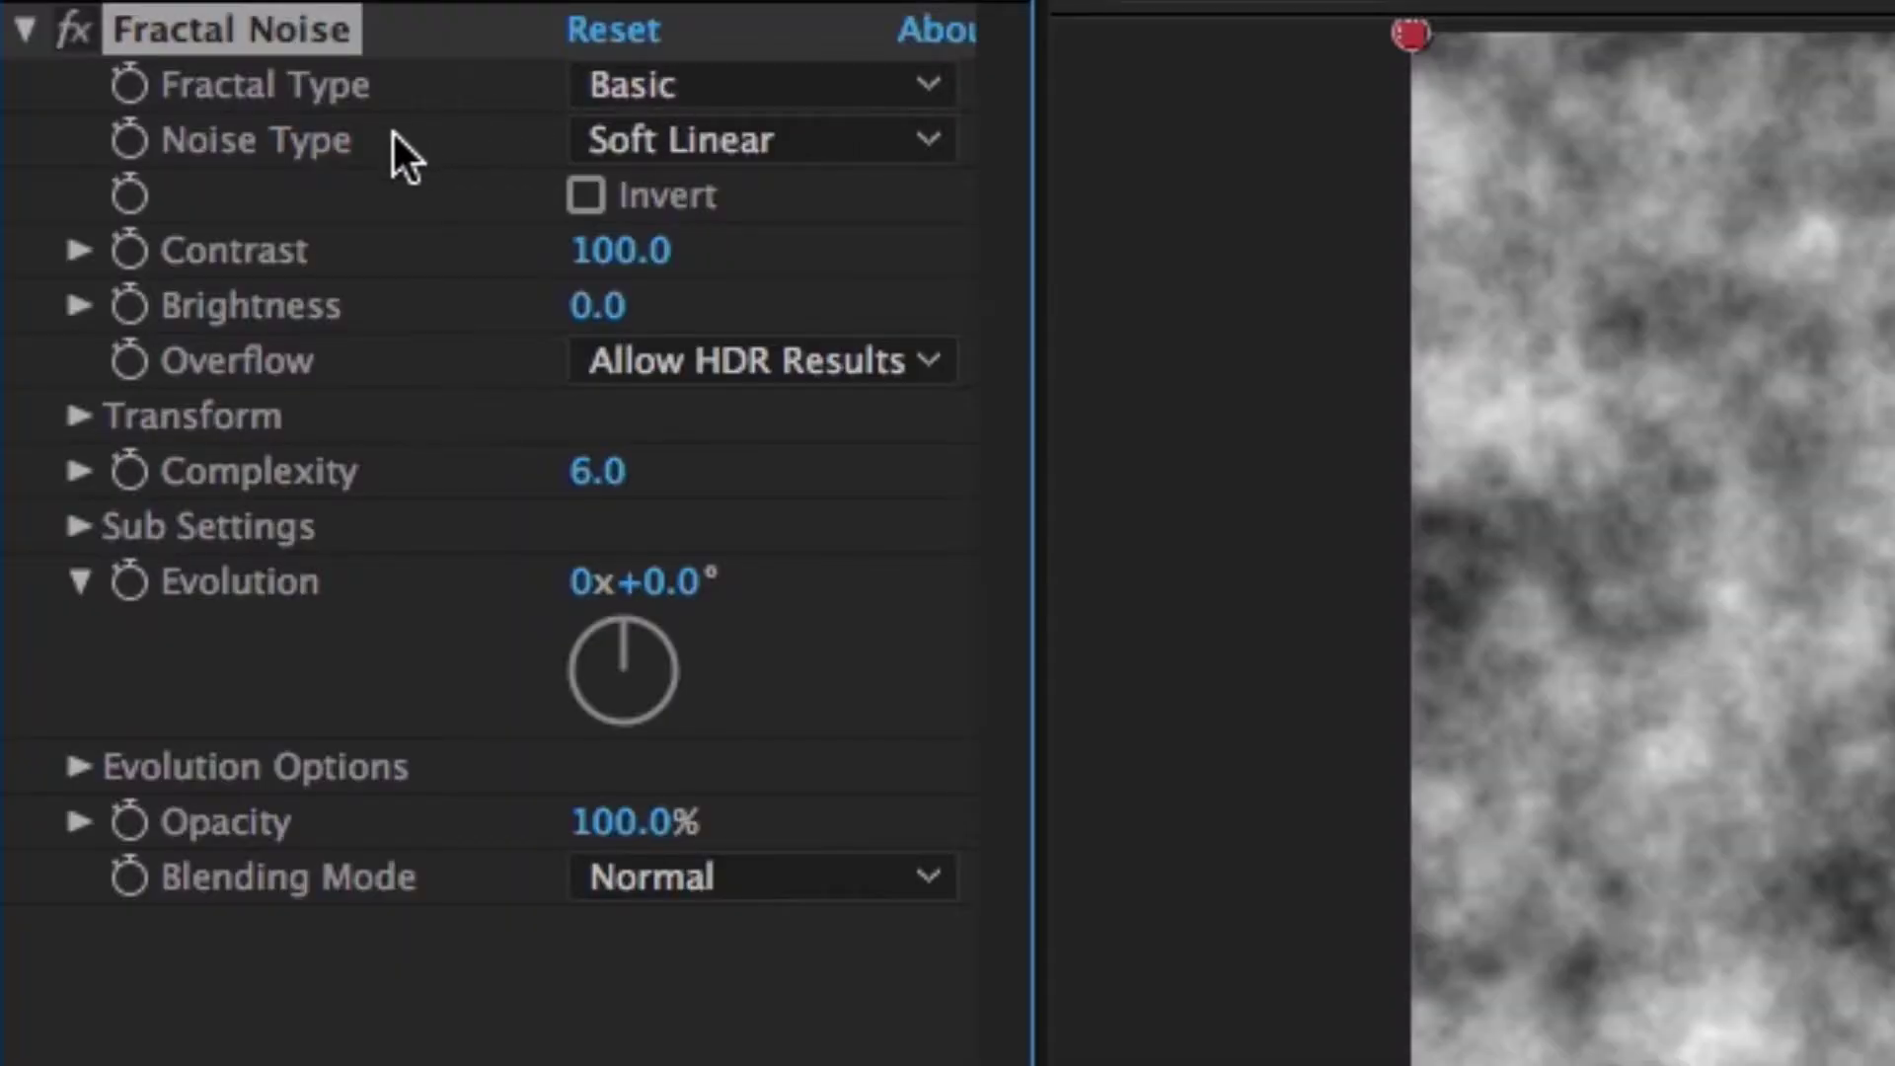
# Step: Set Fractal Noise to Spline type, Contrast 250, Brightness -70 and Complexity 1.0
pyautogui.click(632, 144)
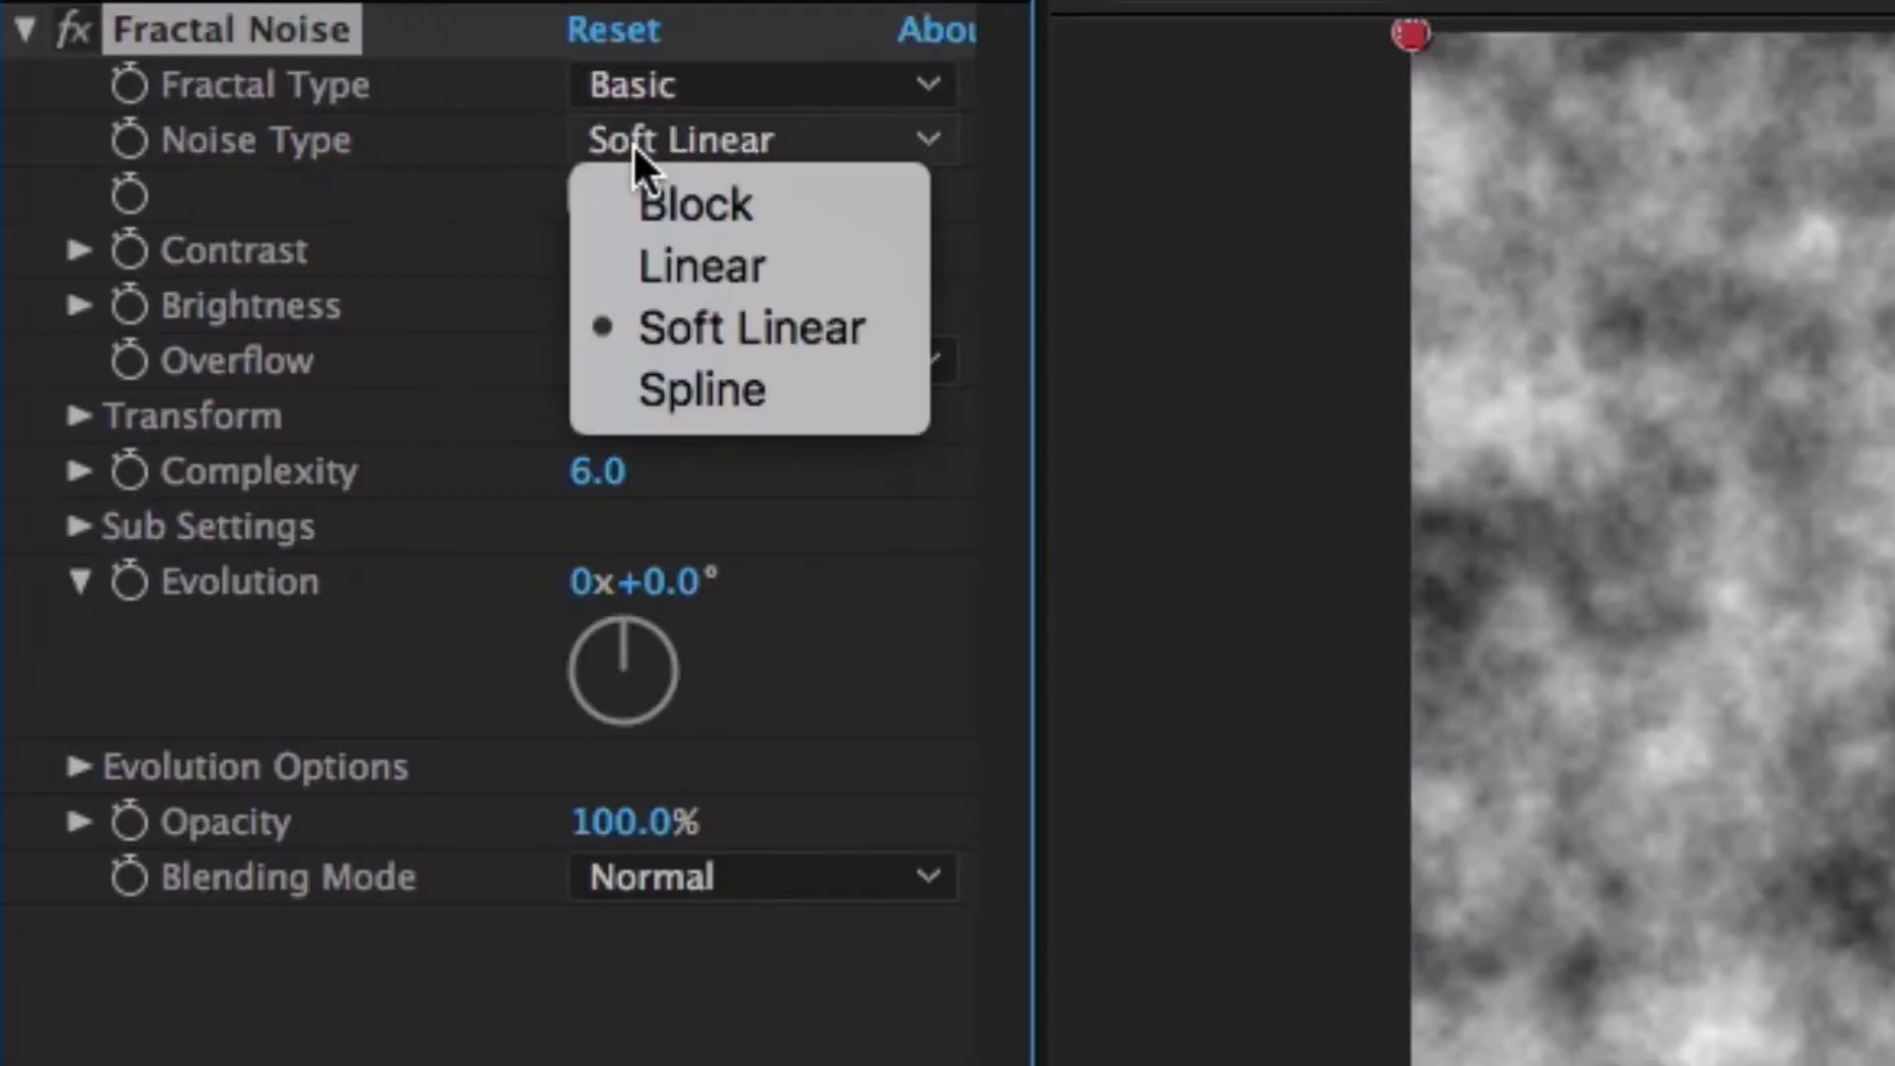
pyautogui.click(742, 388)
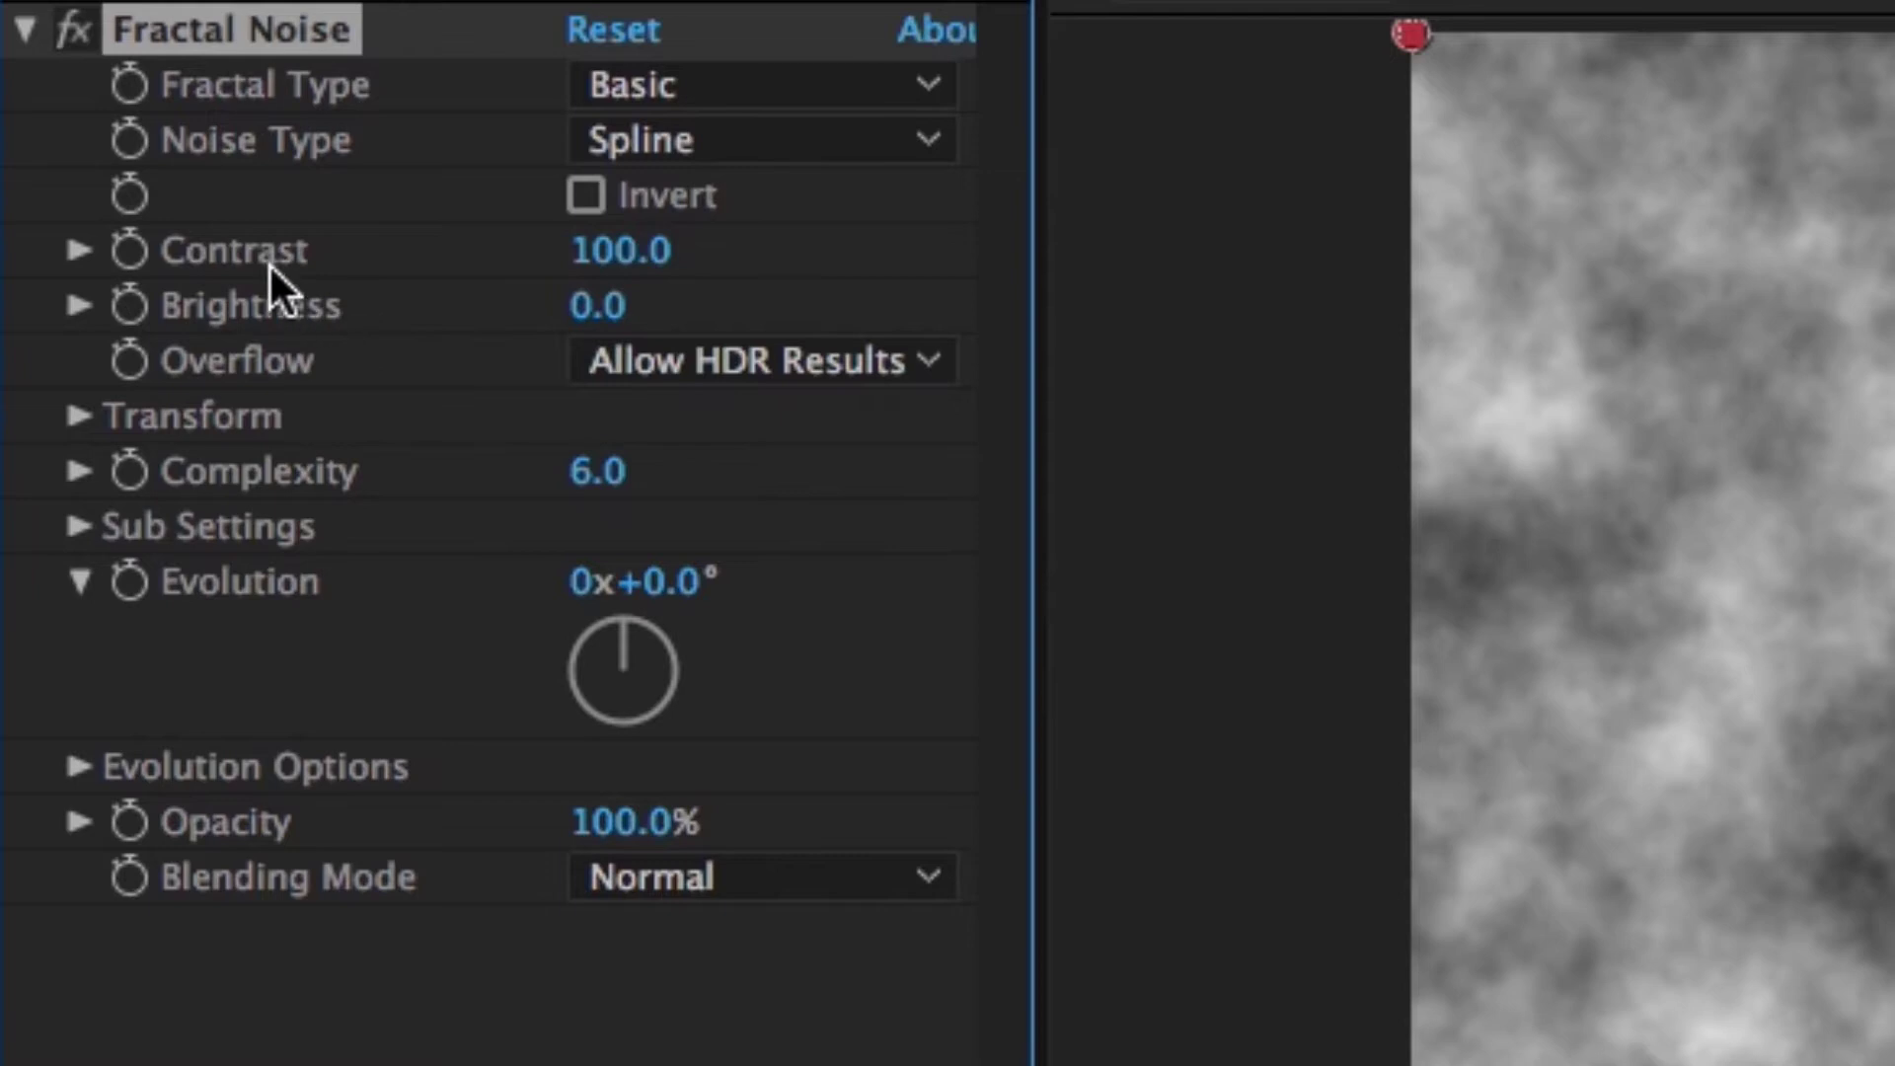
pyautogui.click(609, 259)
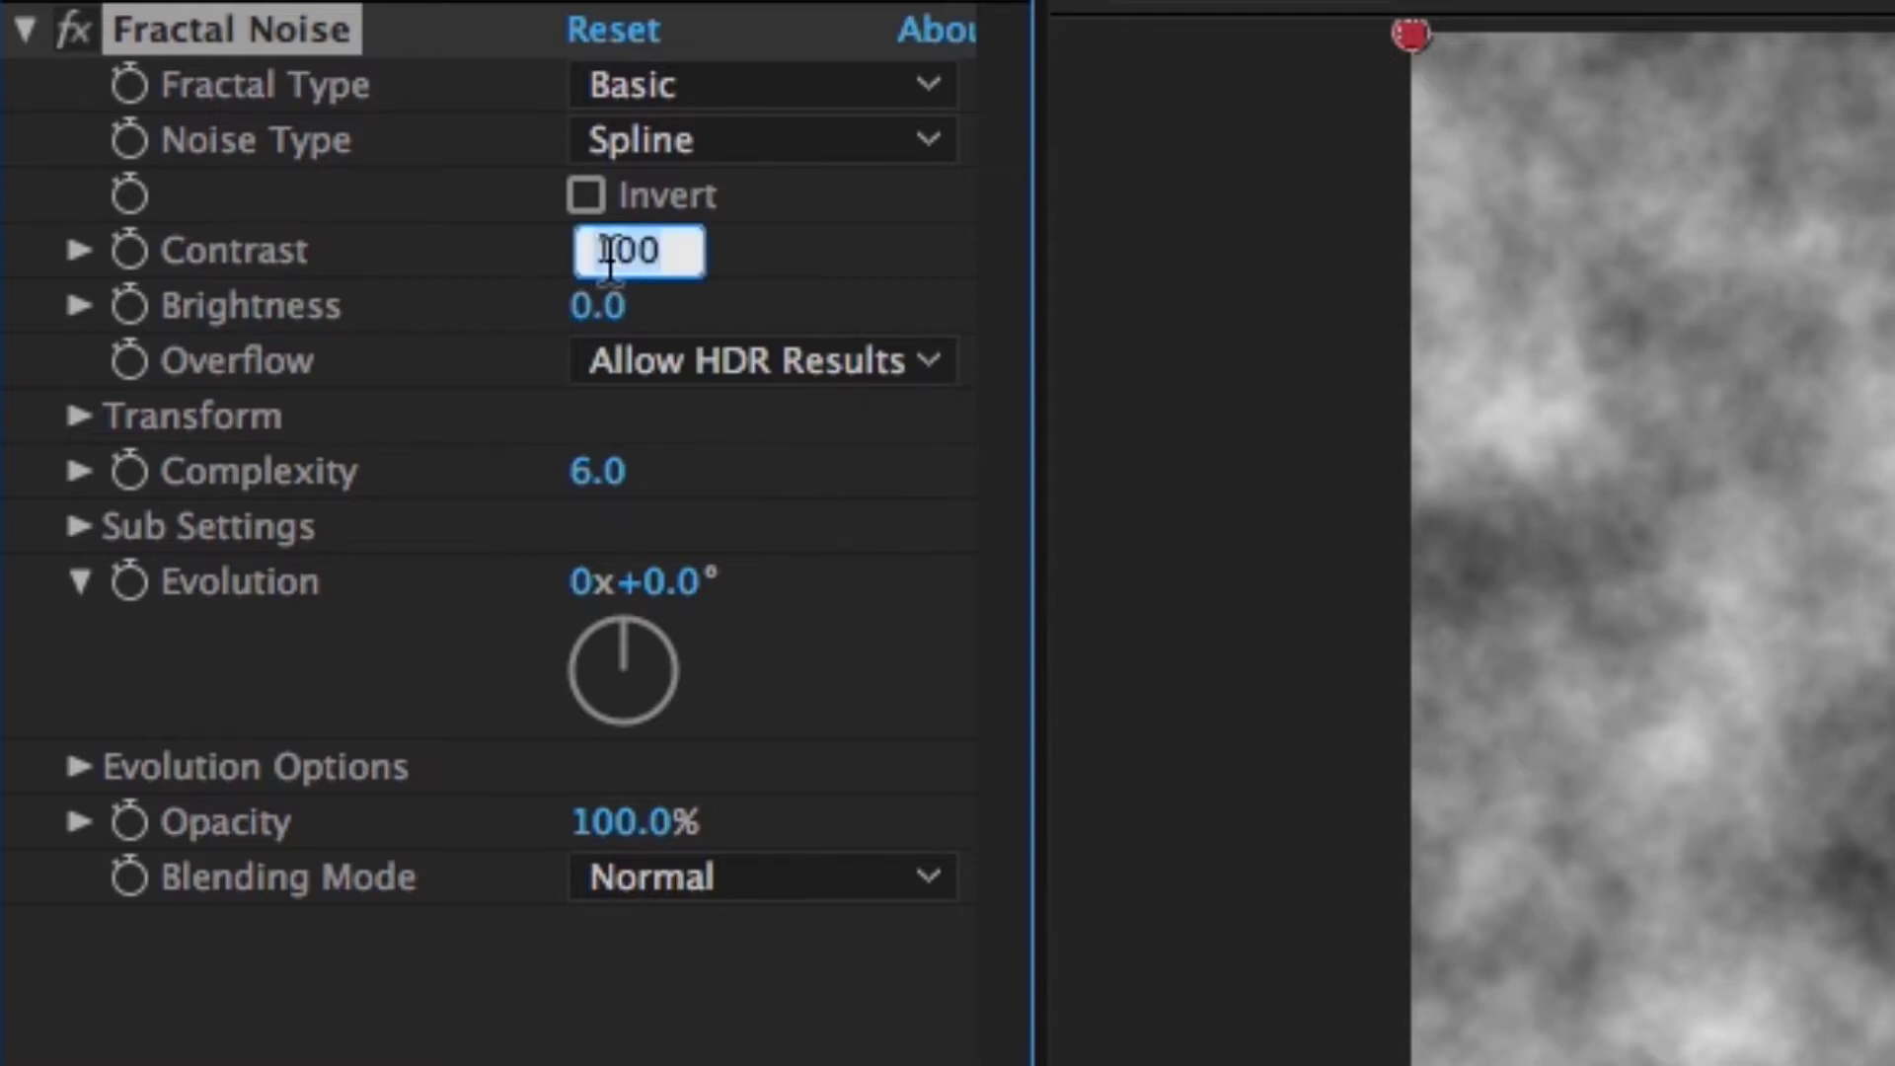
pyautogui.write('250')
pyautogui.press('Return')
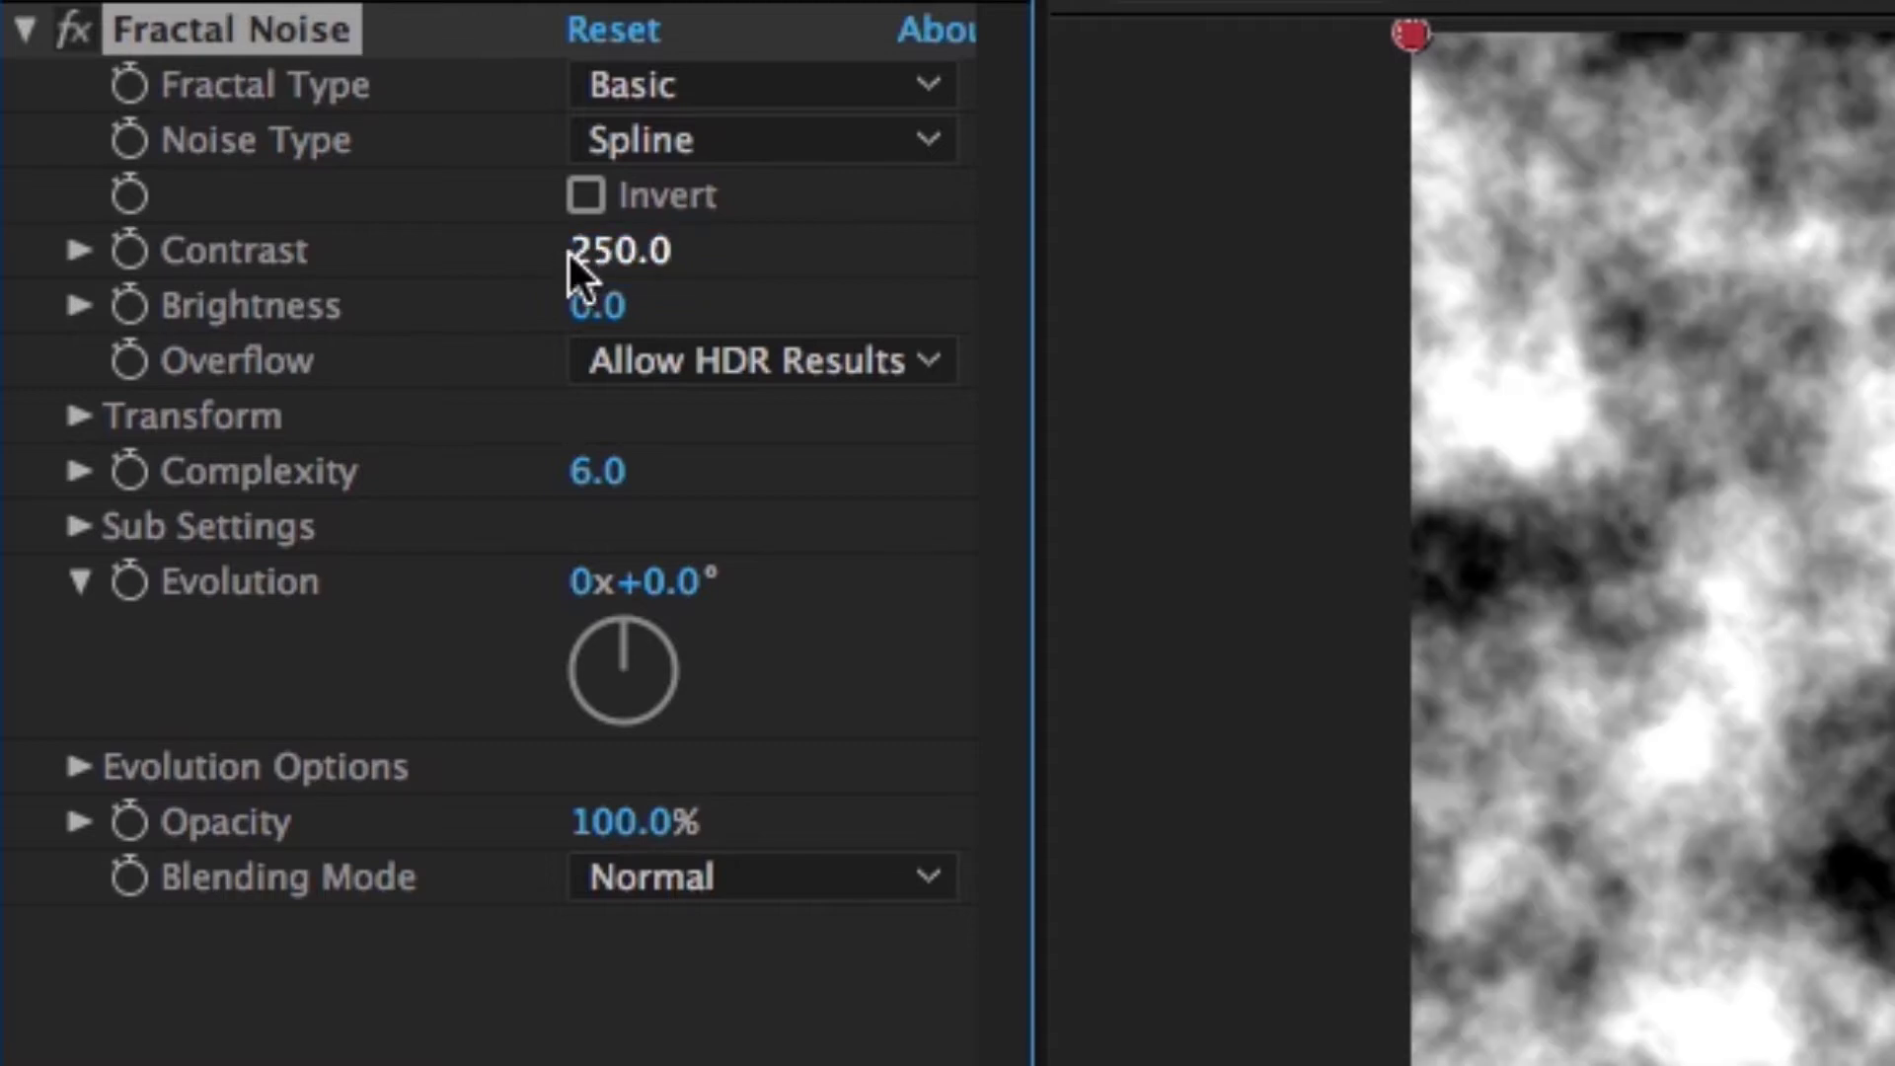
pyautogui.click(614, 310)
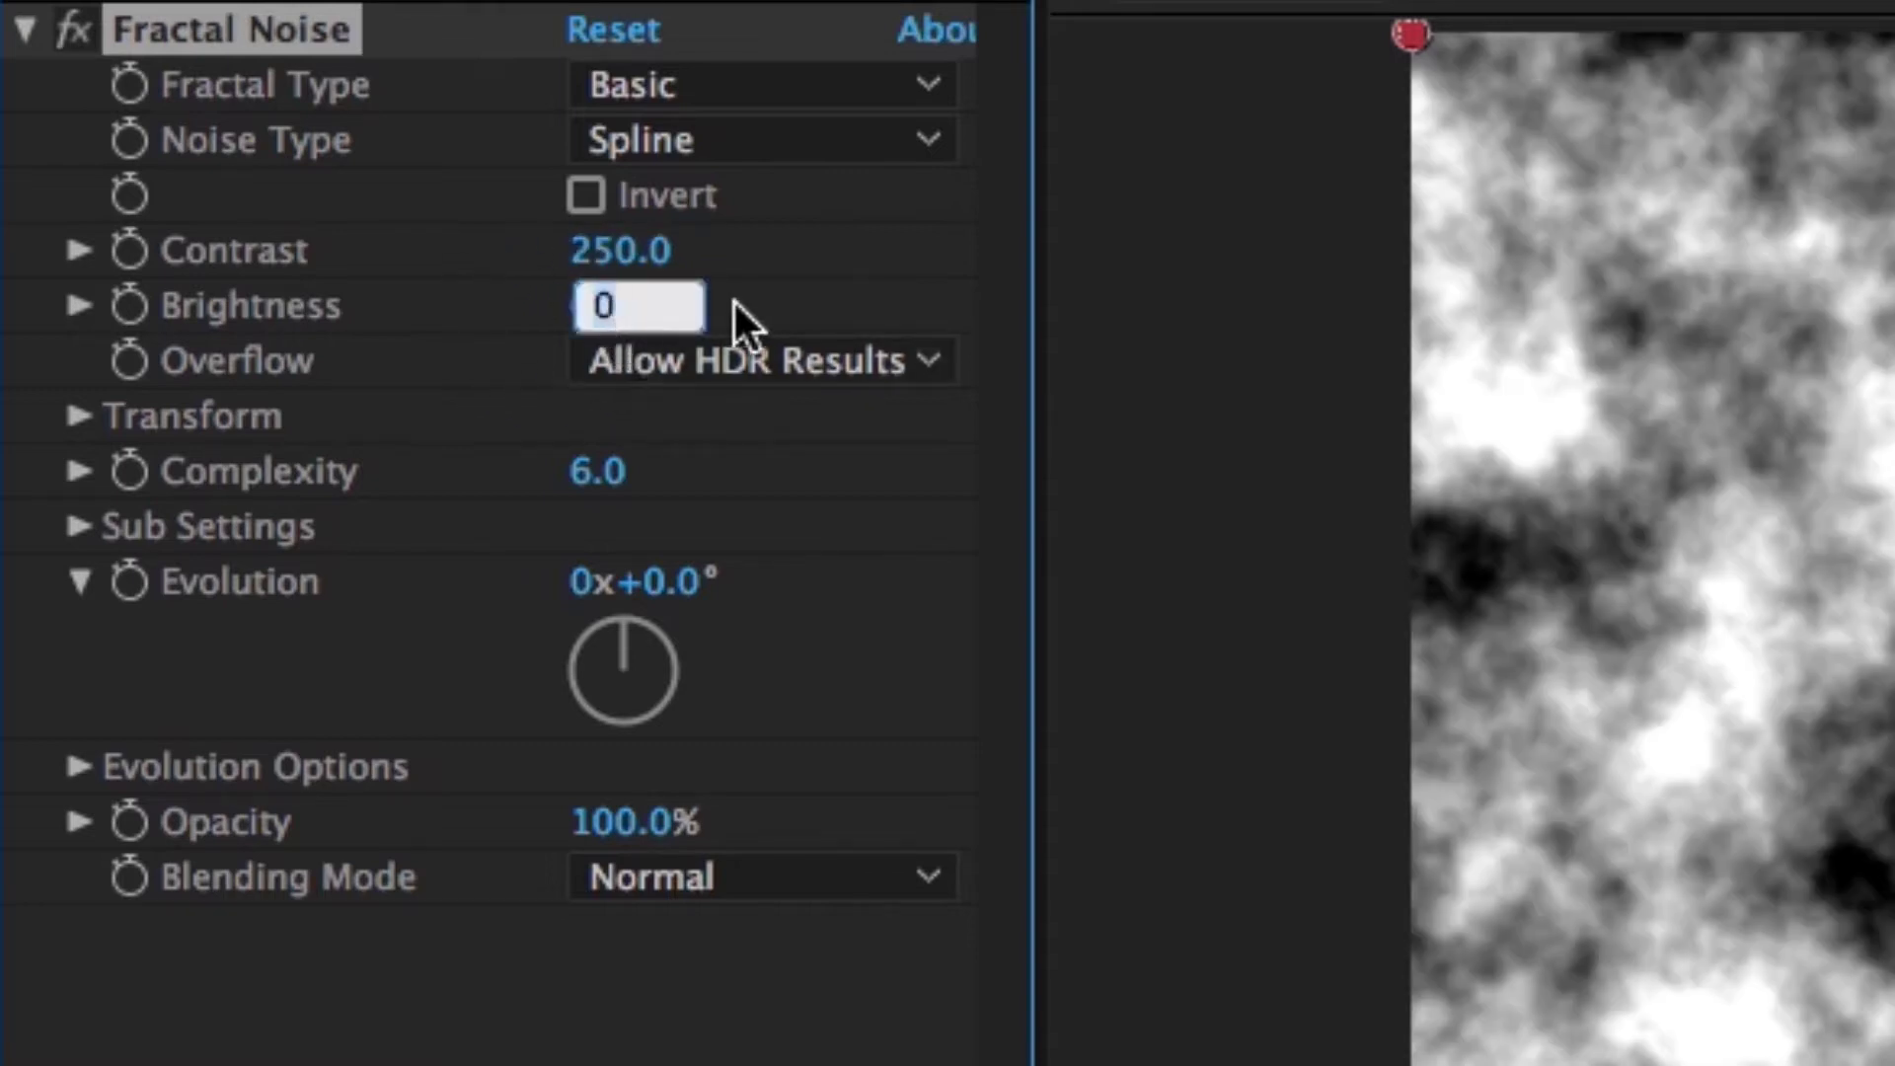
pyautogui.write('-70')
pyautogui.press('Return')
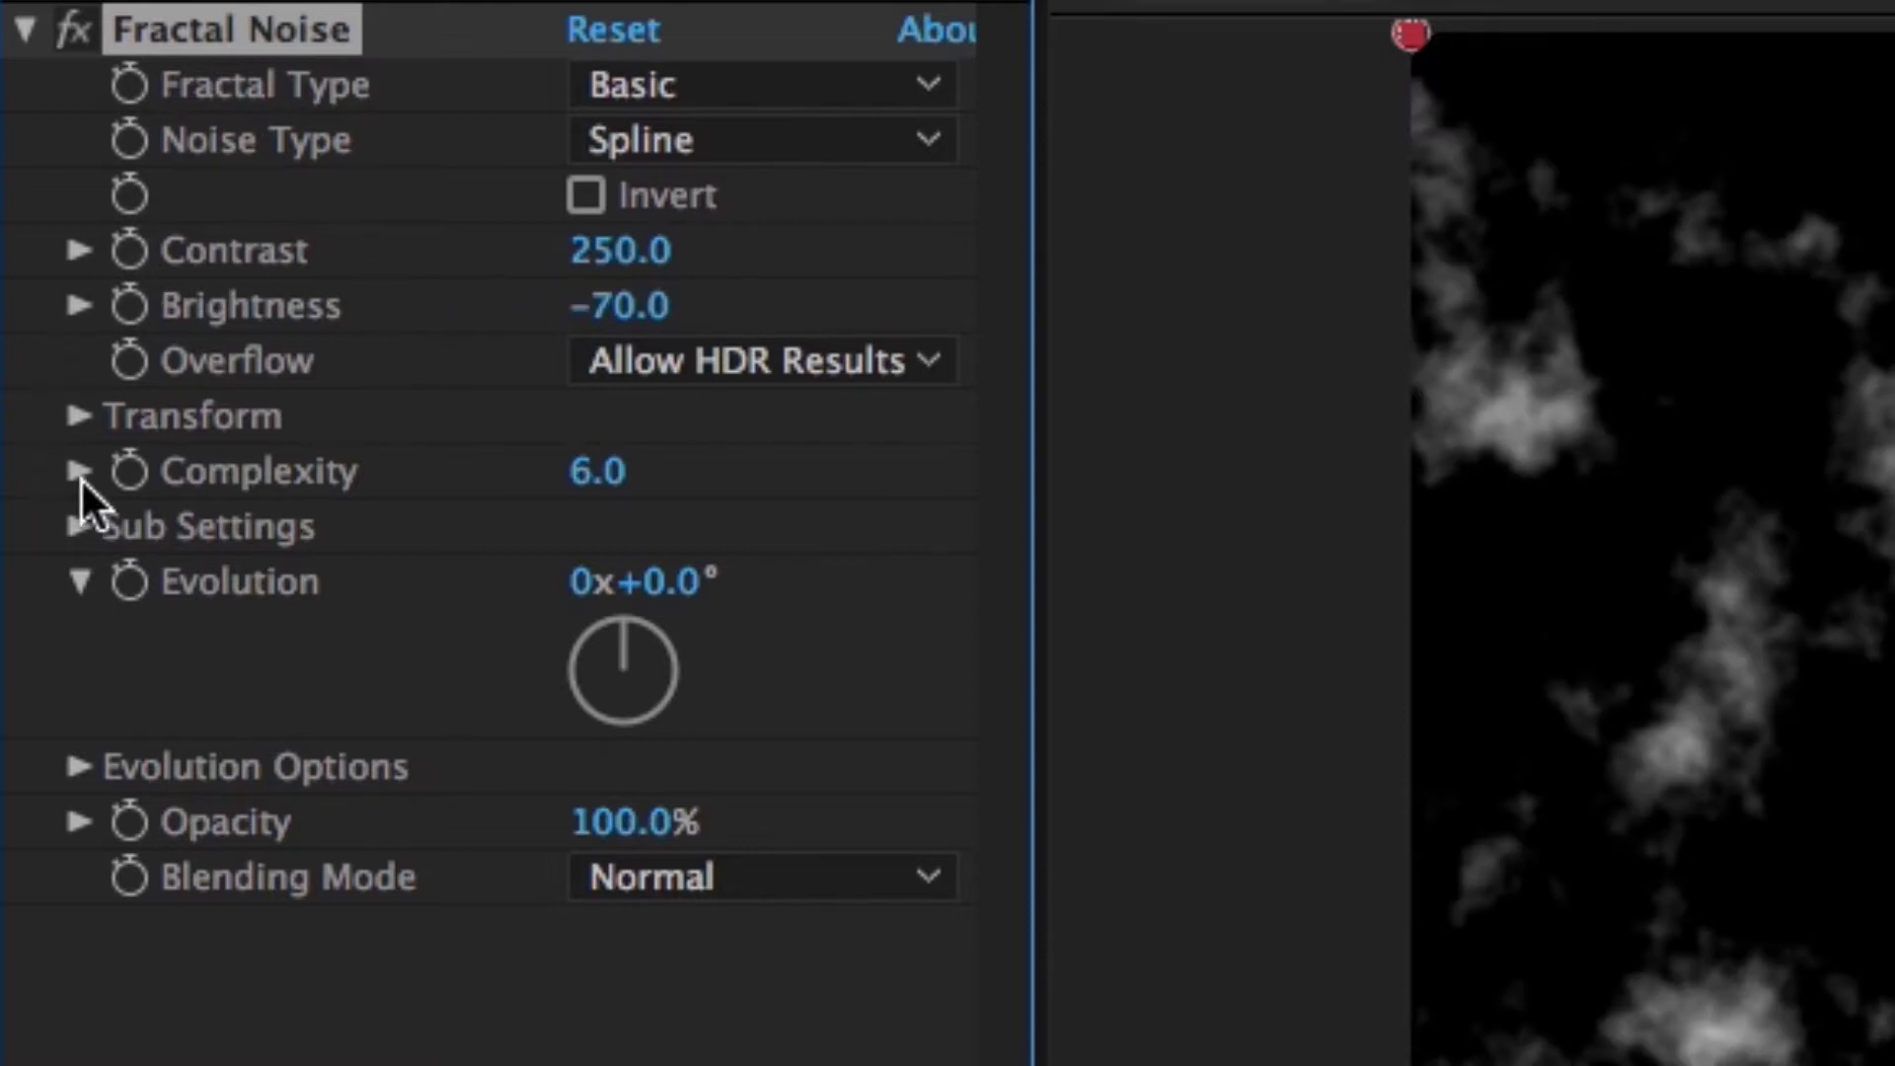
pyautogui.moveTo(592, 508); pyautogui.dragTo(649, 497)
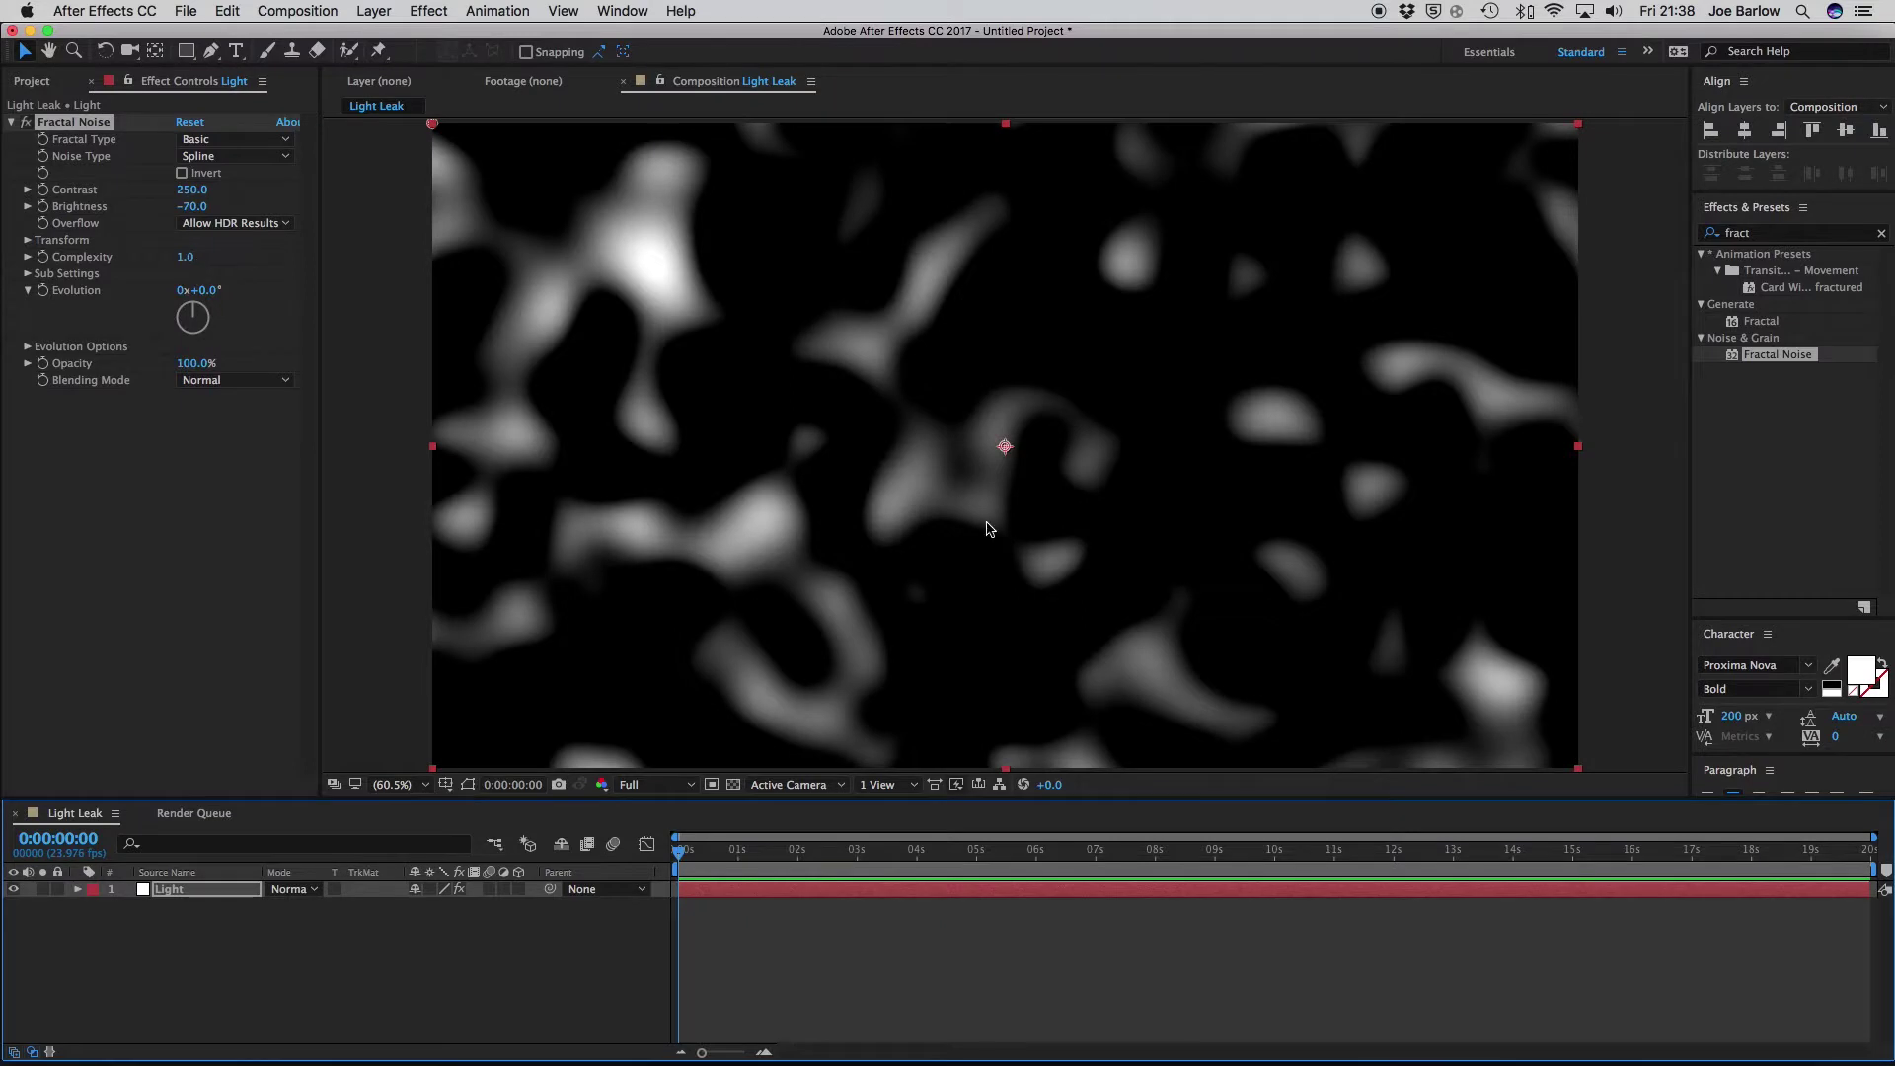
pyautogui.press('super+shift+a')
pyautogui.press('space')
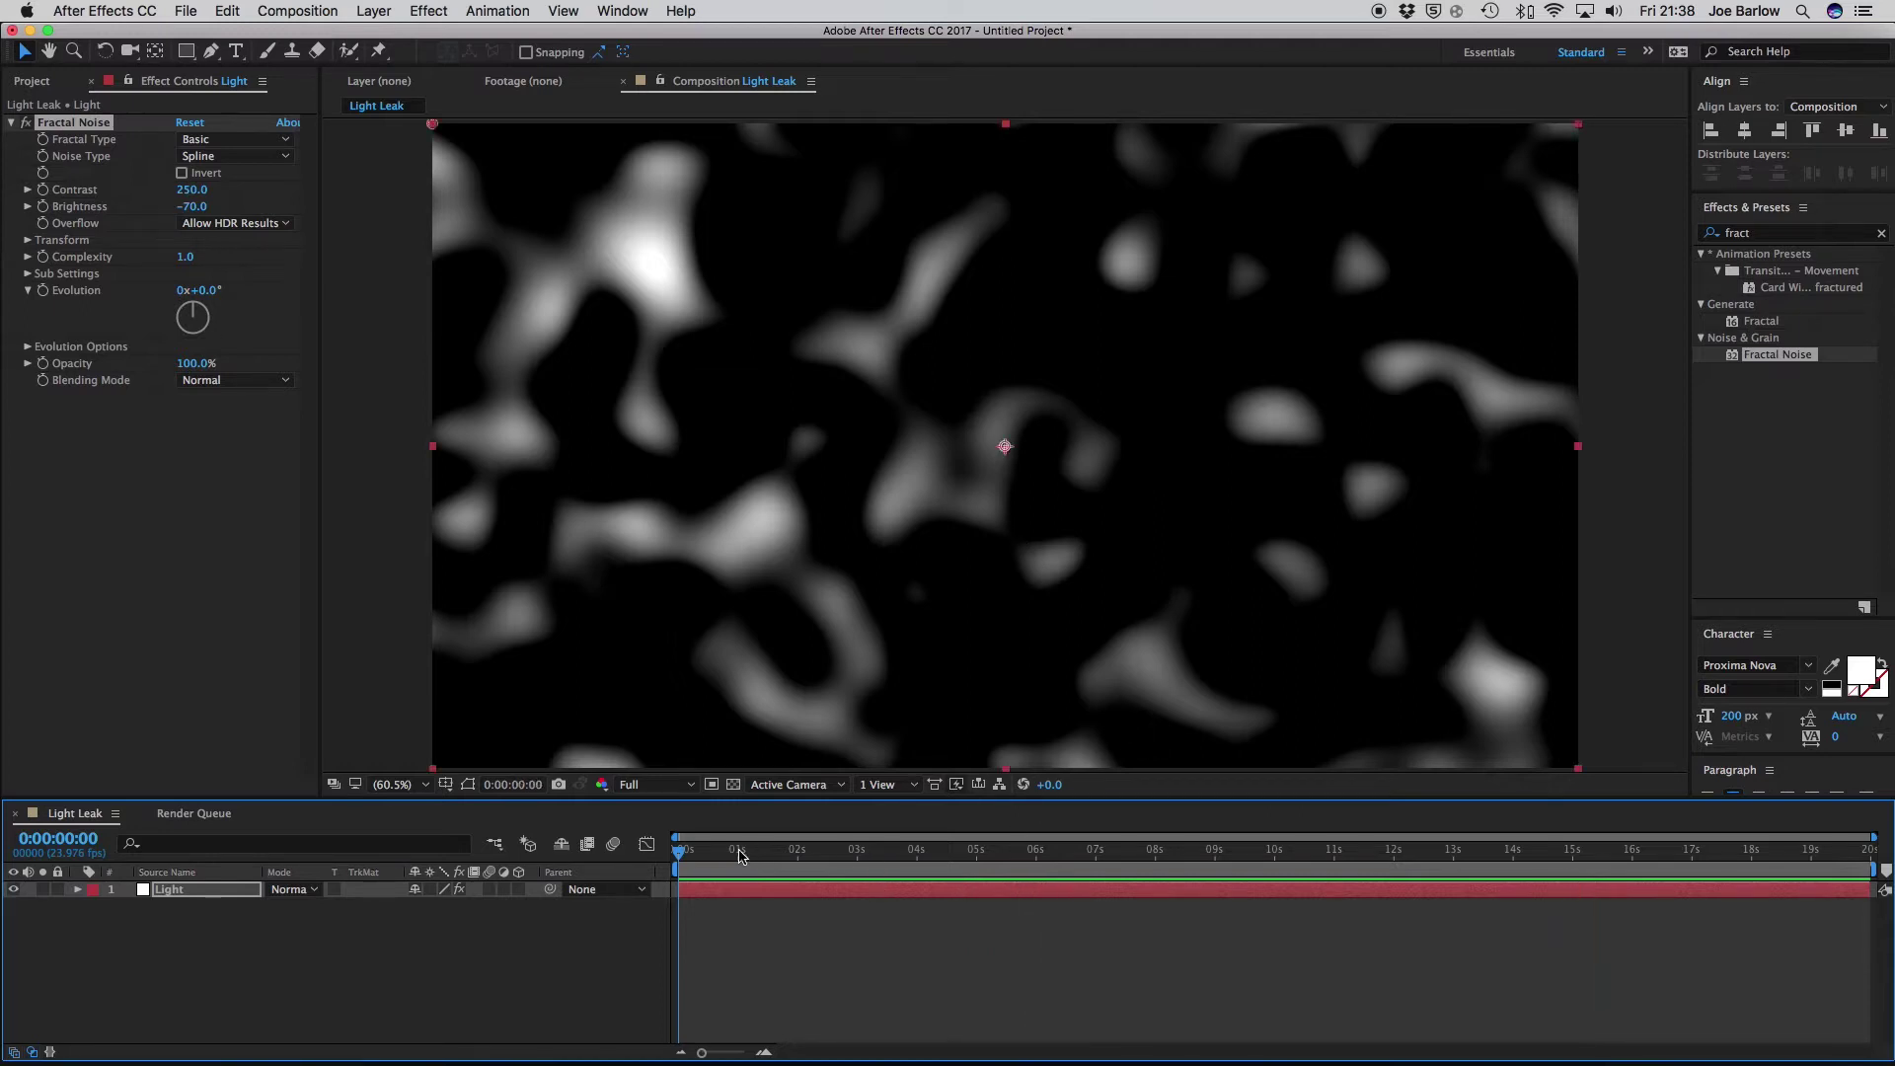
pyautogui.click(912, 377)
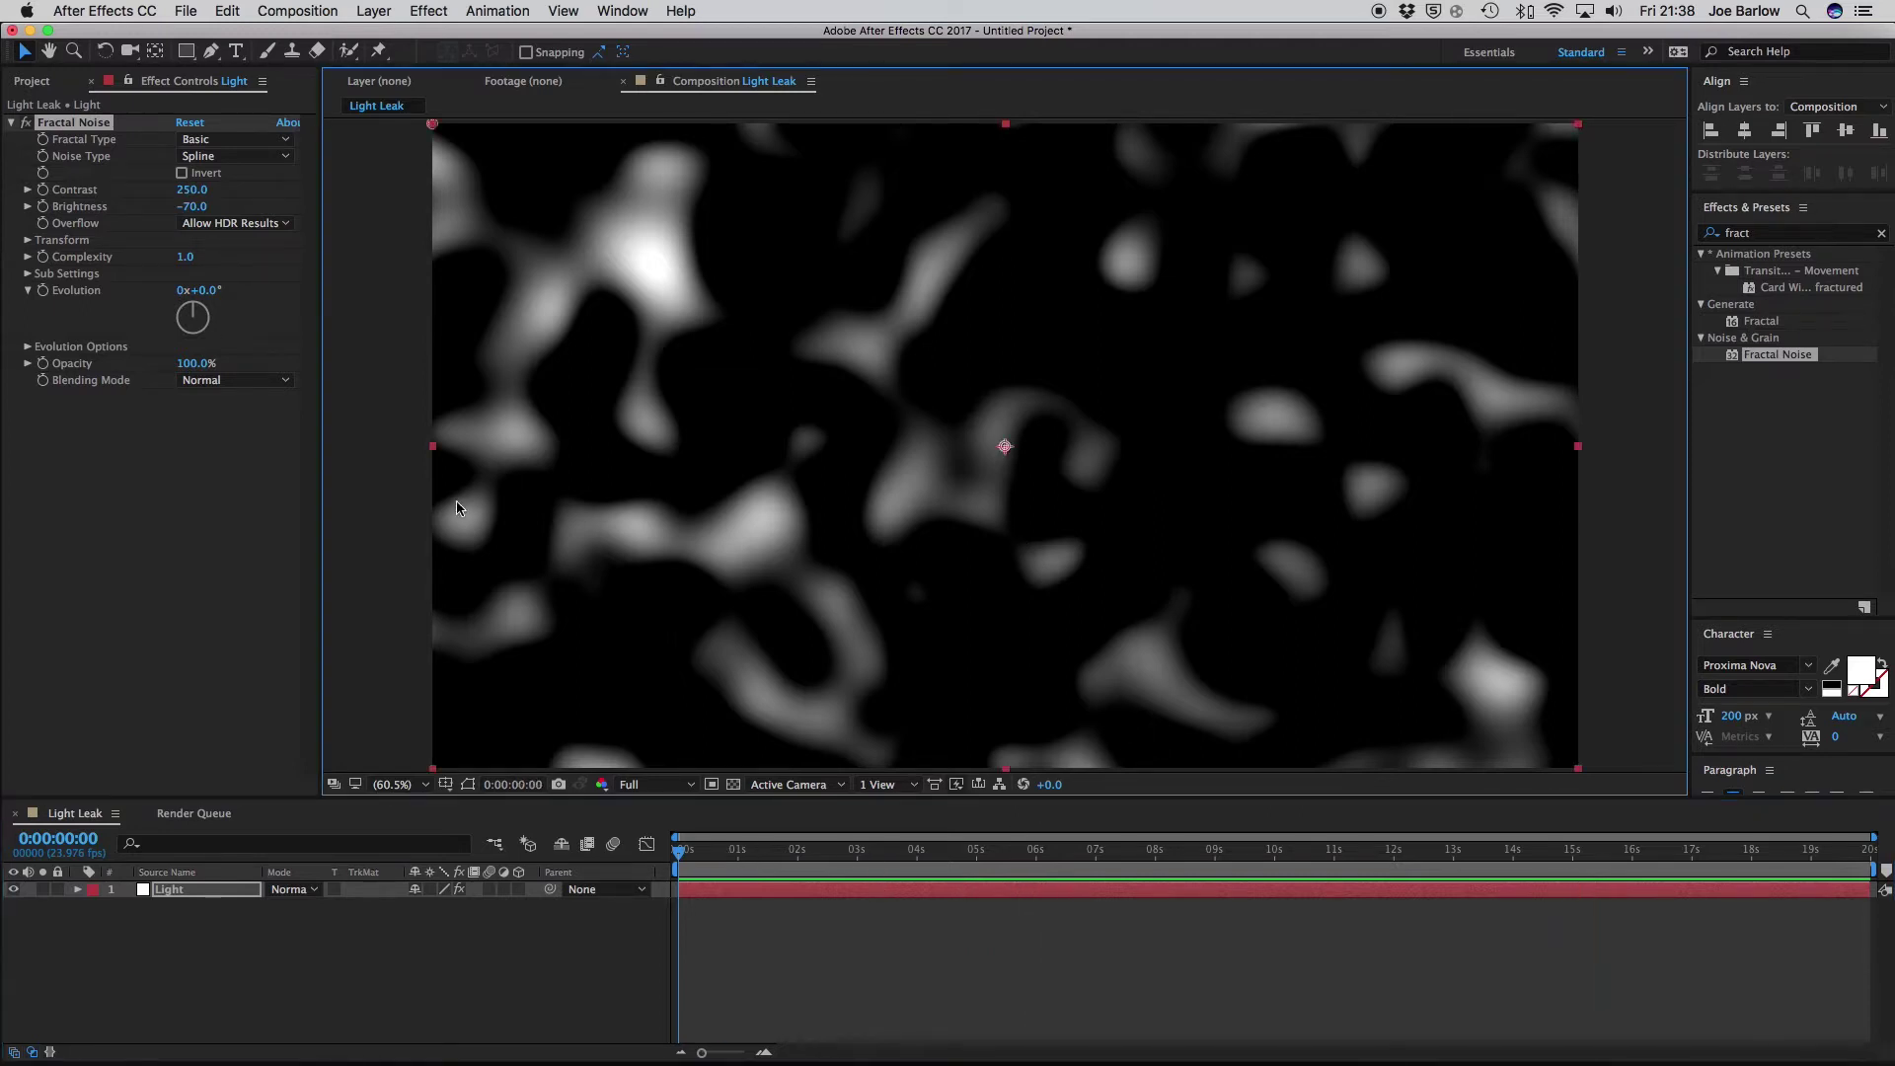
pyautogui.press('F2')
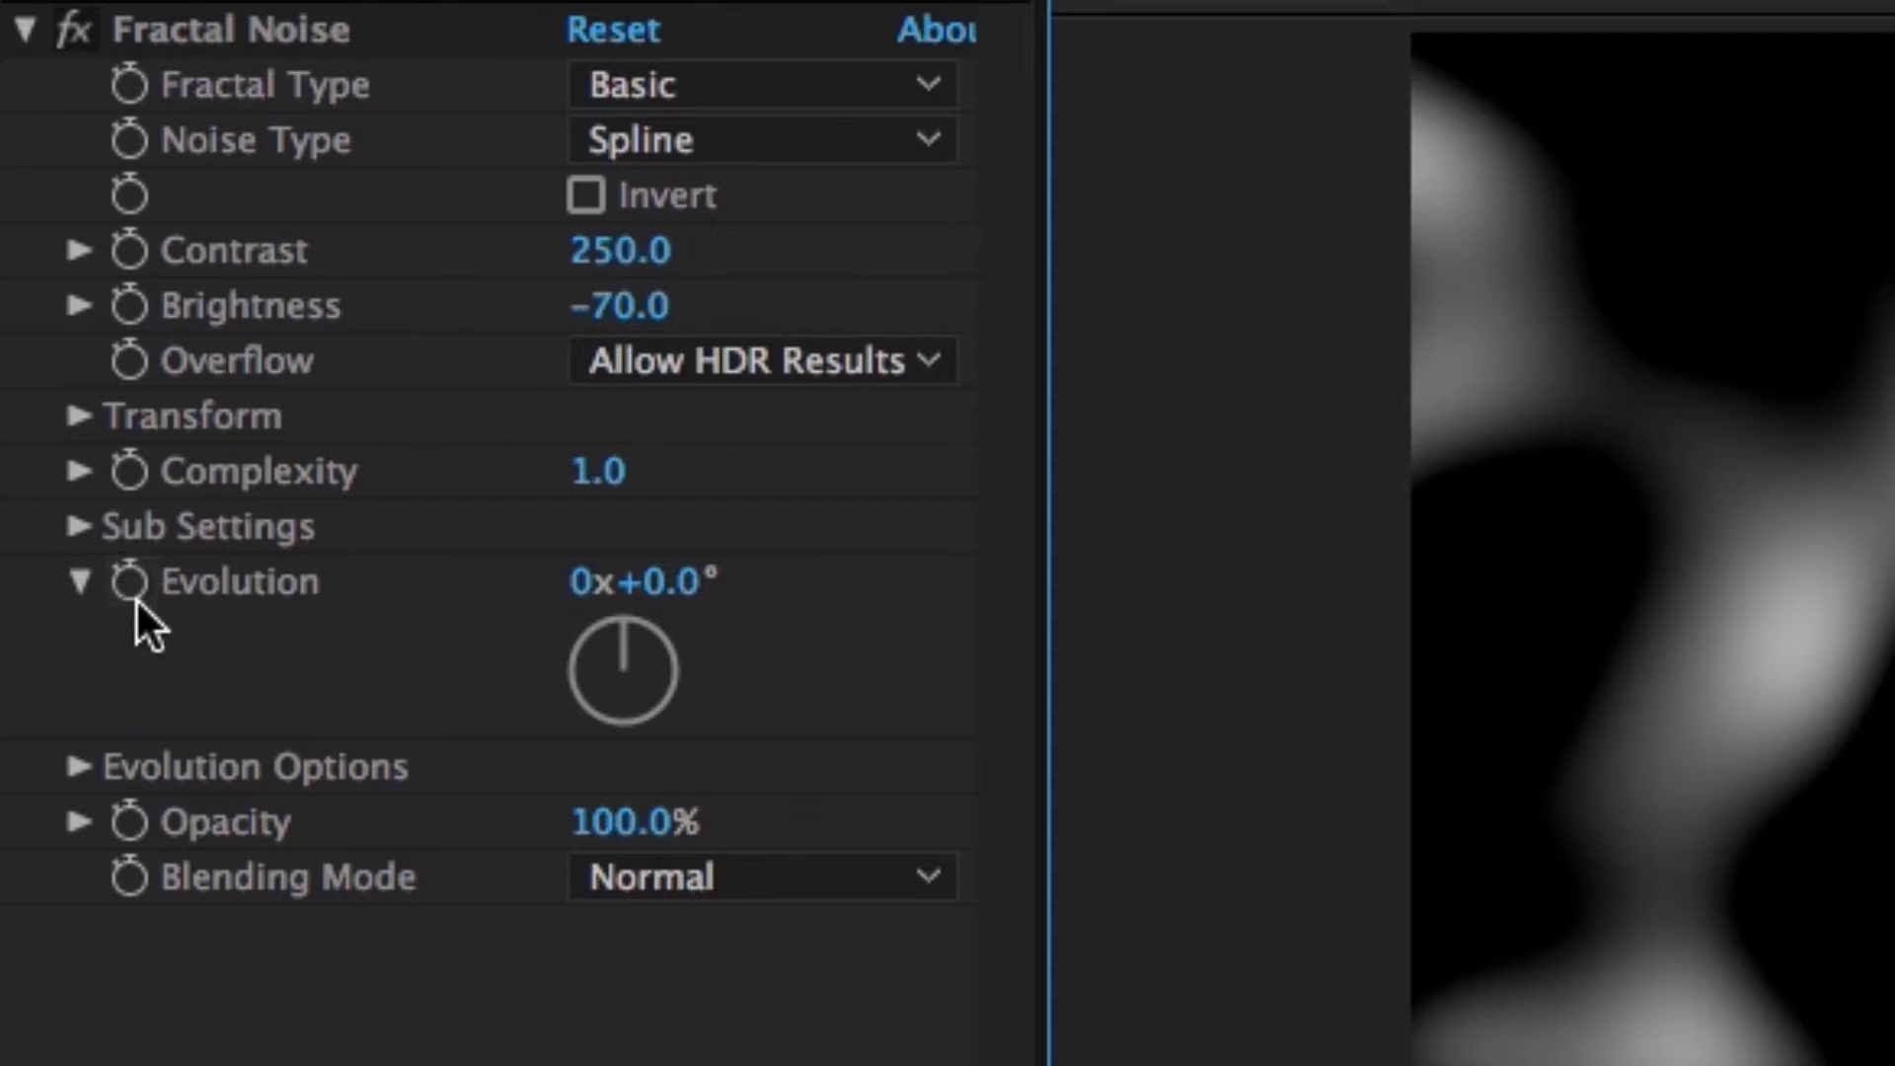
# Step: Drive the Fractal Noise Evolution with the expression time*300 and preview the moving blobs
pyautogui.keyDown('alt'); pyautogui.click(136, 602); pyautogui.keyUp('alt')
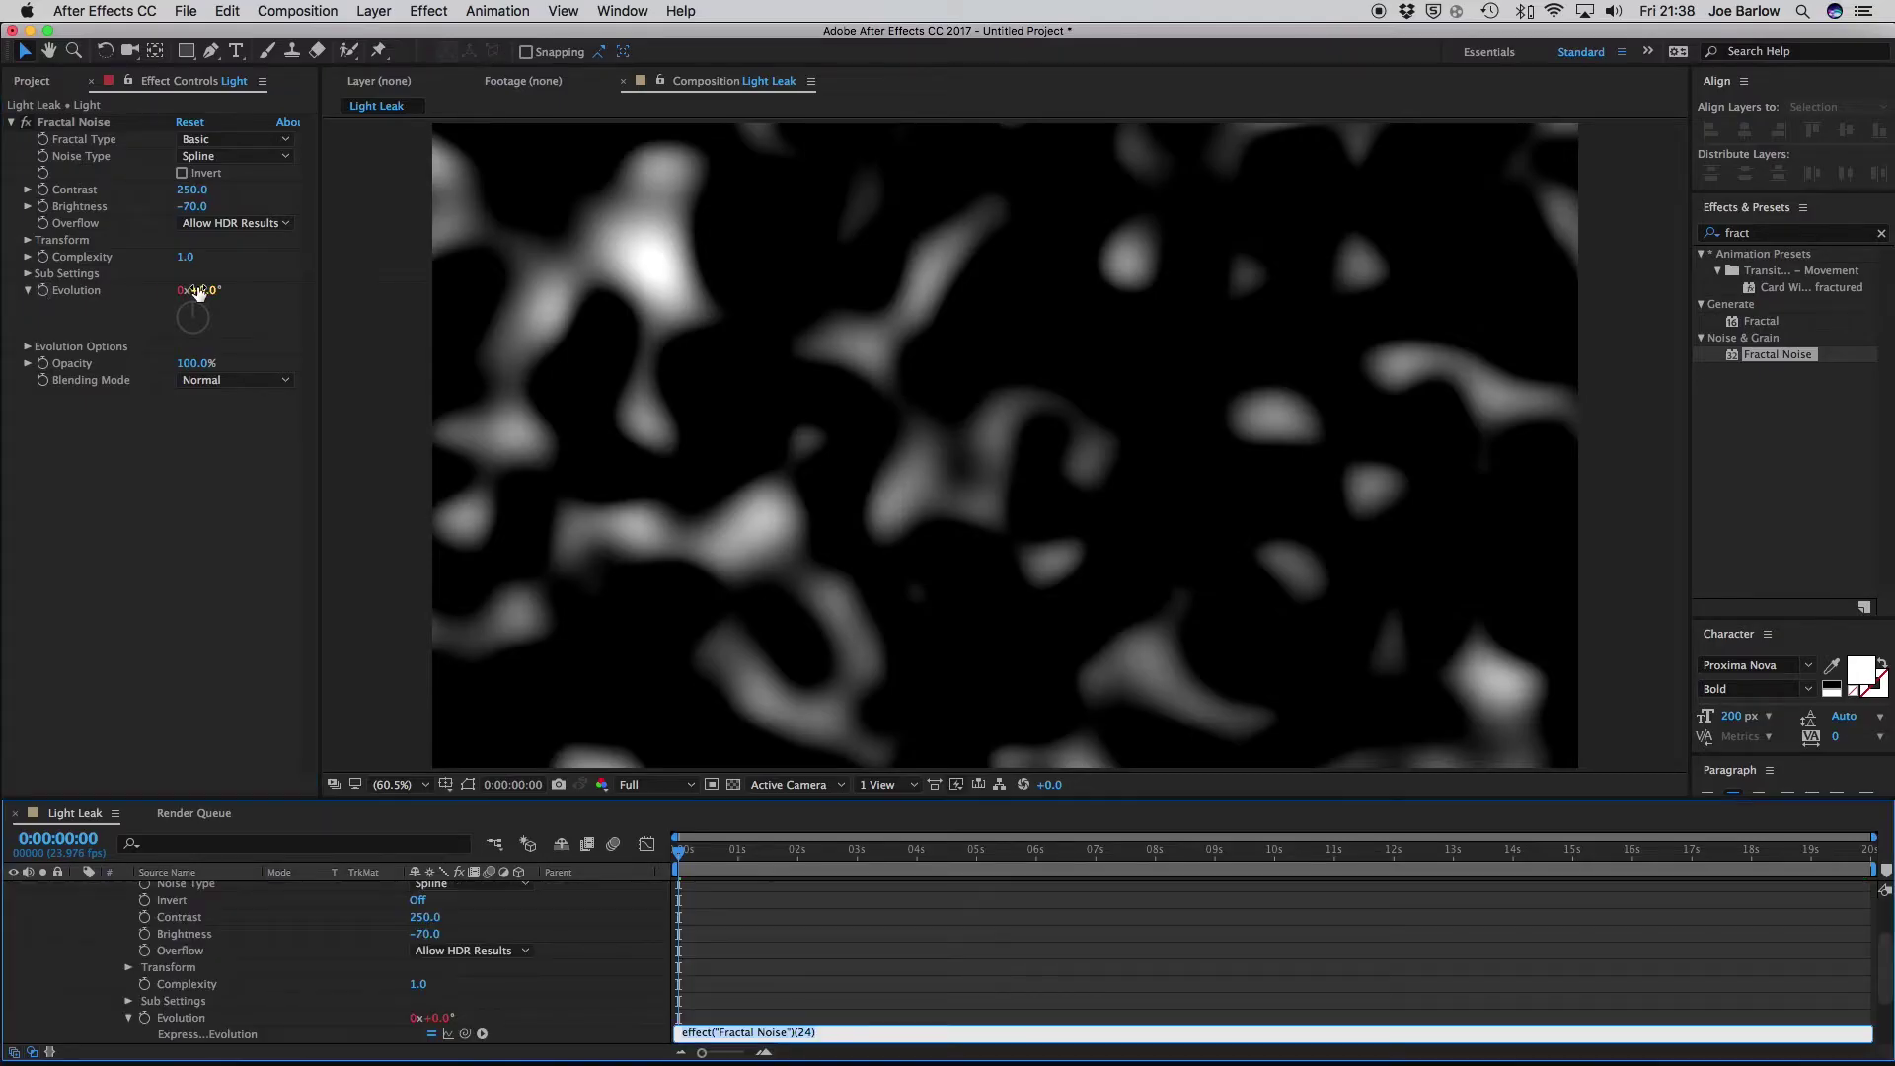
pyautogui.click(831, 1035)
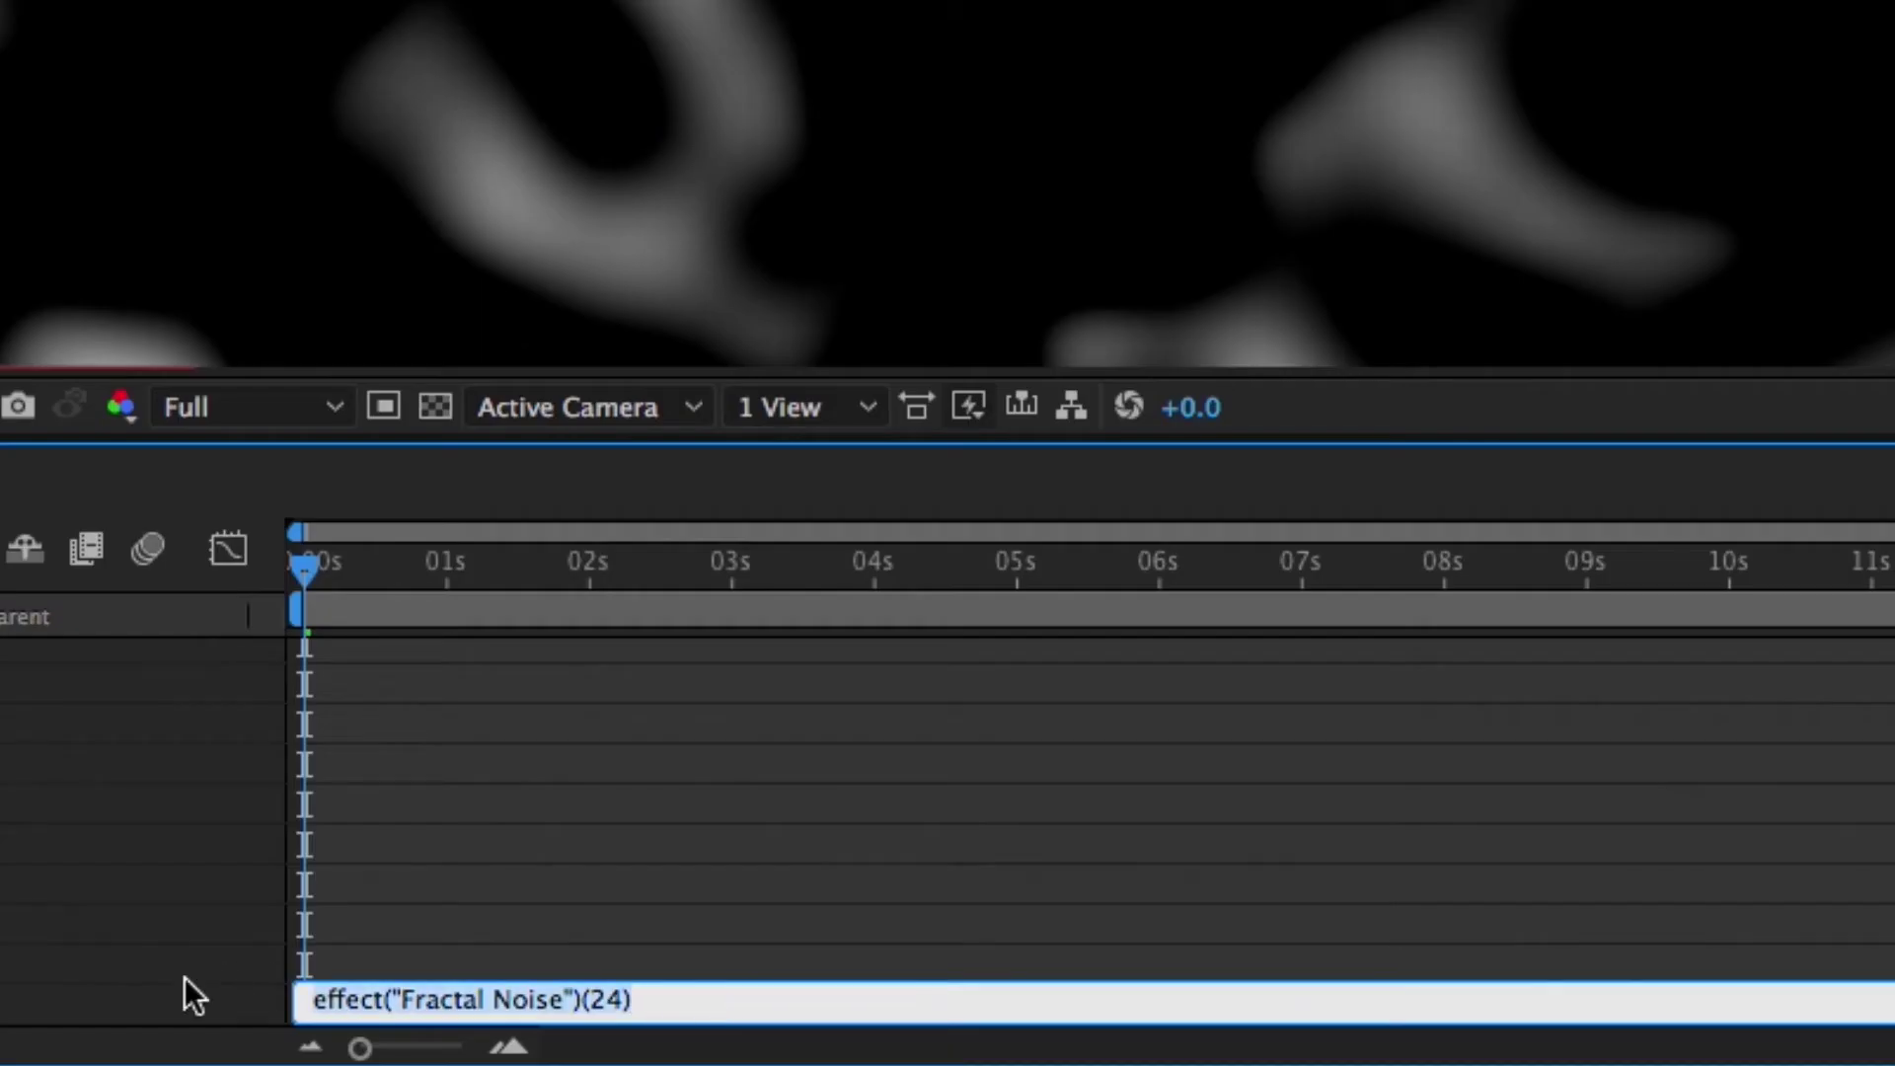
pyautogui.hotkey('ctrl', 'a')
pyautogui.press('BackSpace')
pyautogui.write('time')
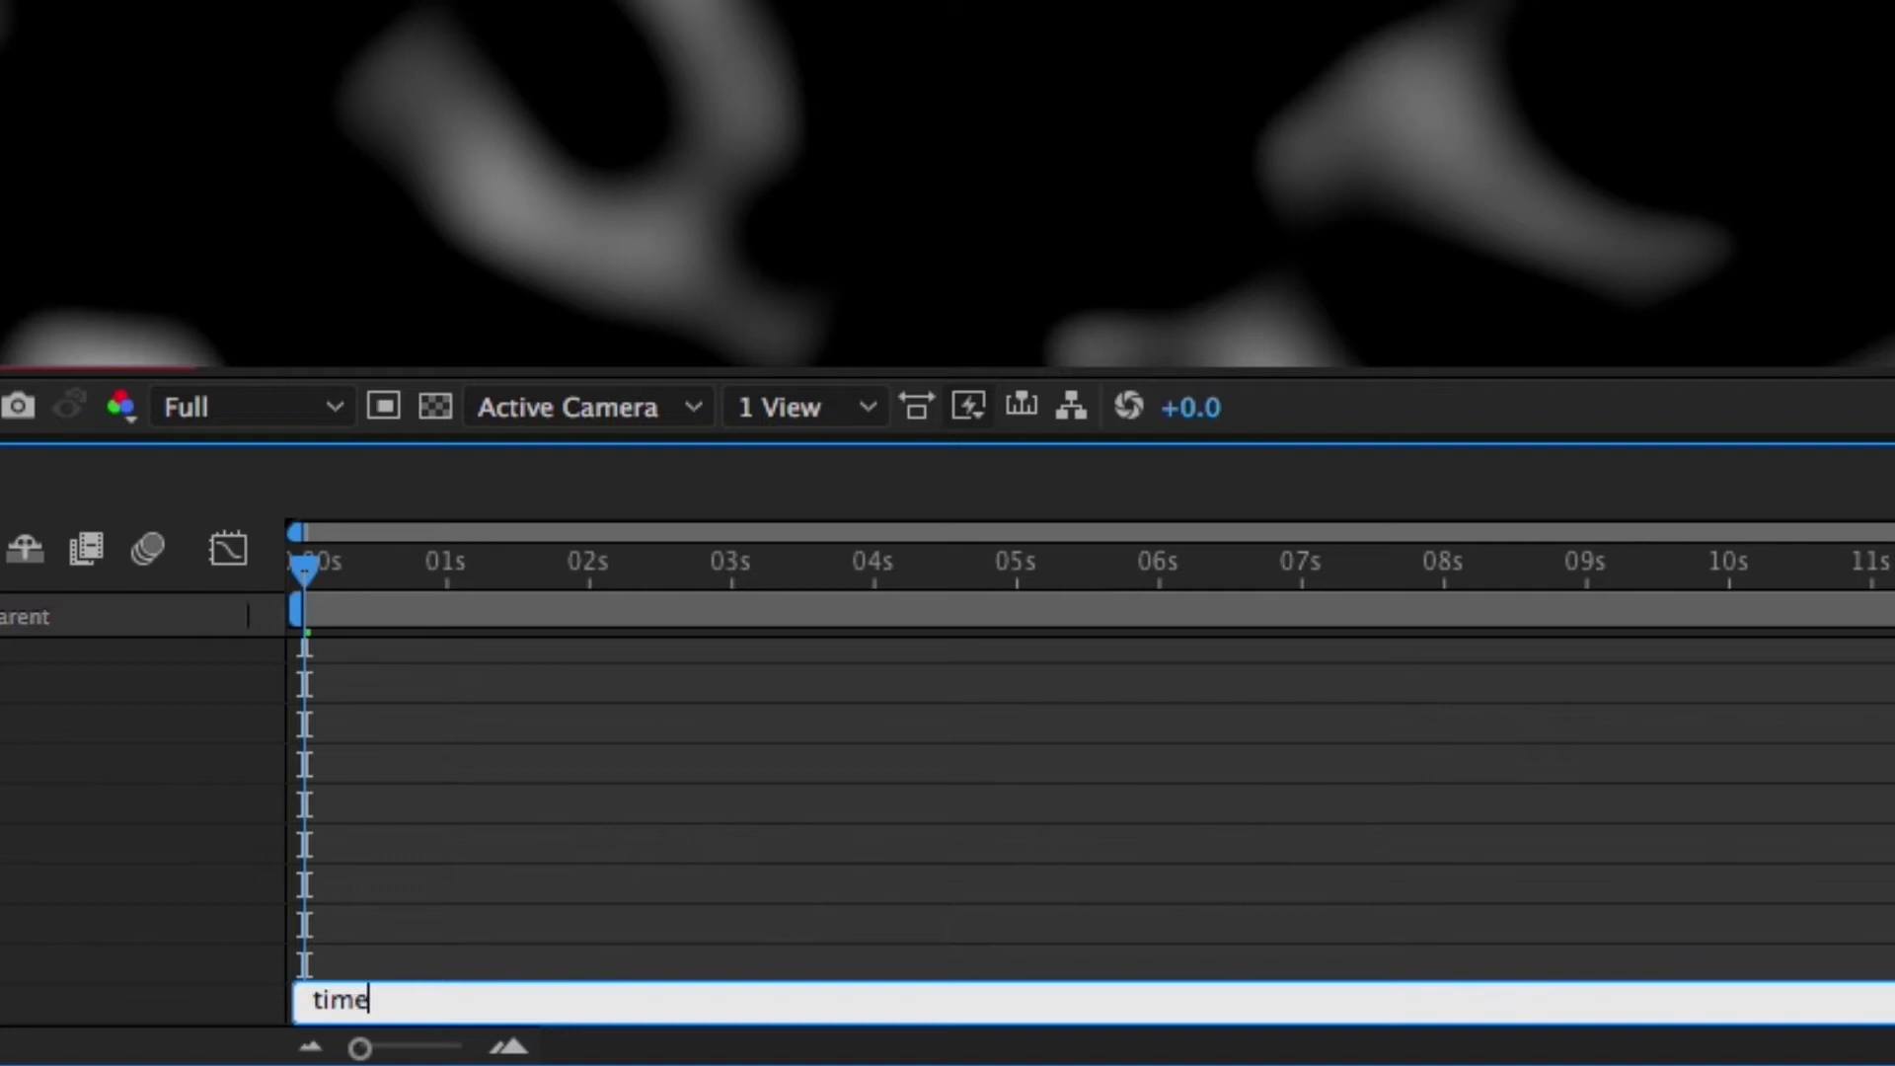
pyautogui.write('*300')
pyautogui.click(422, 869)
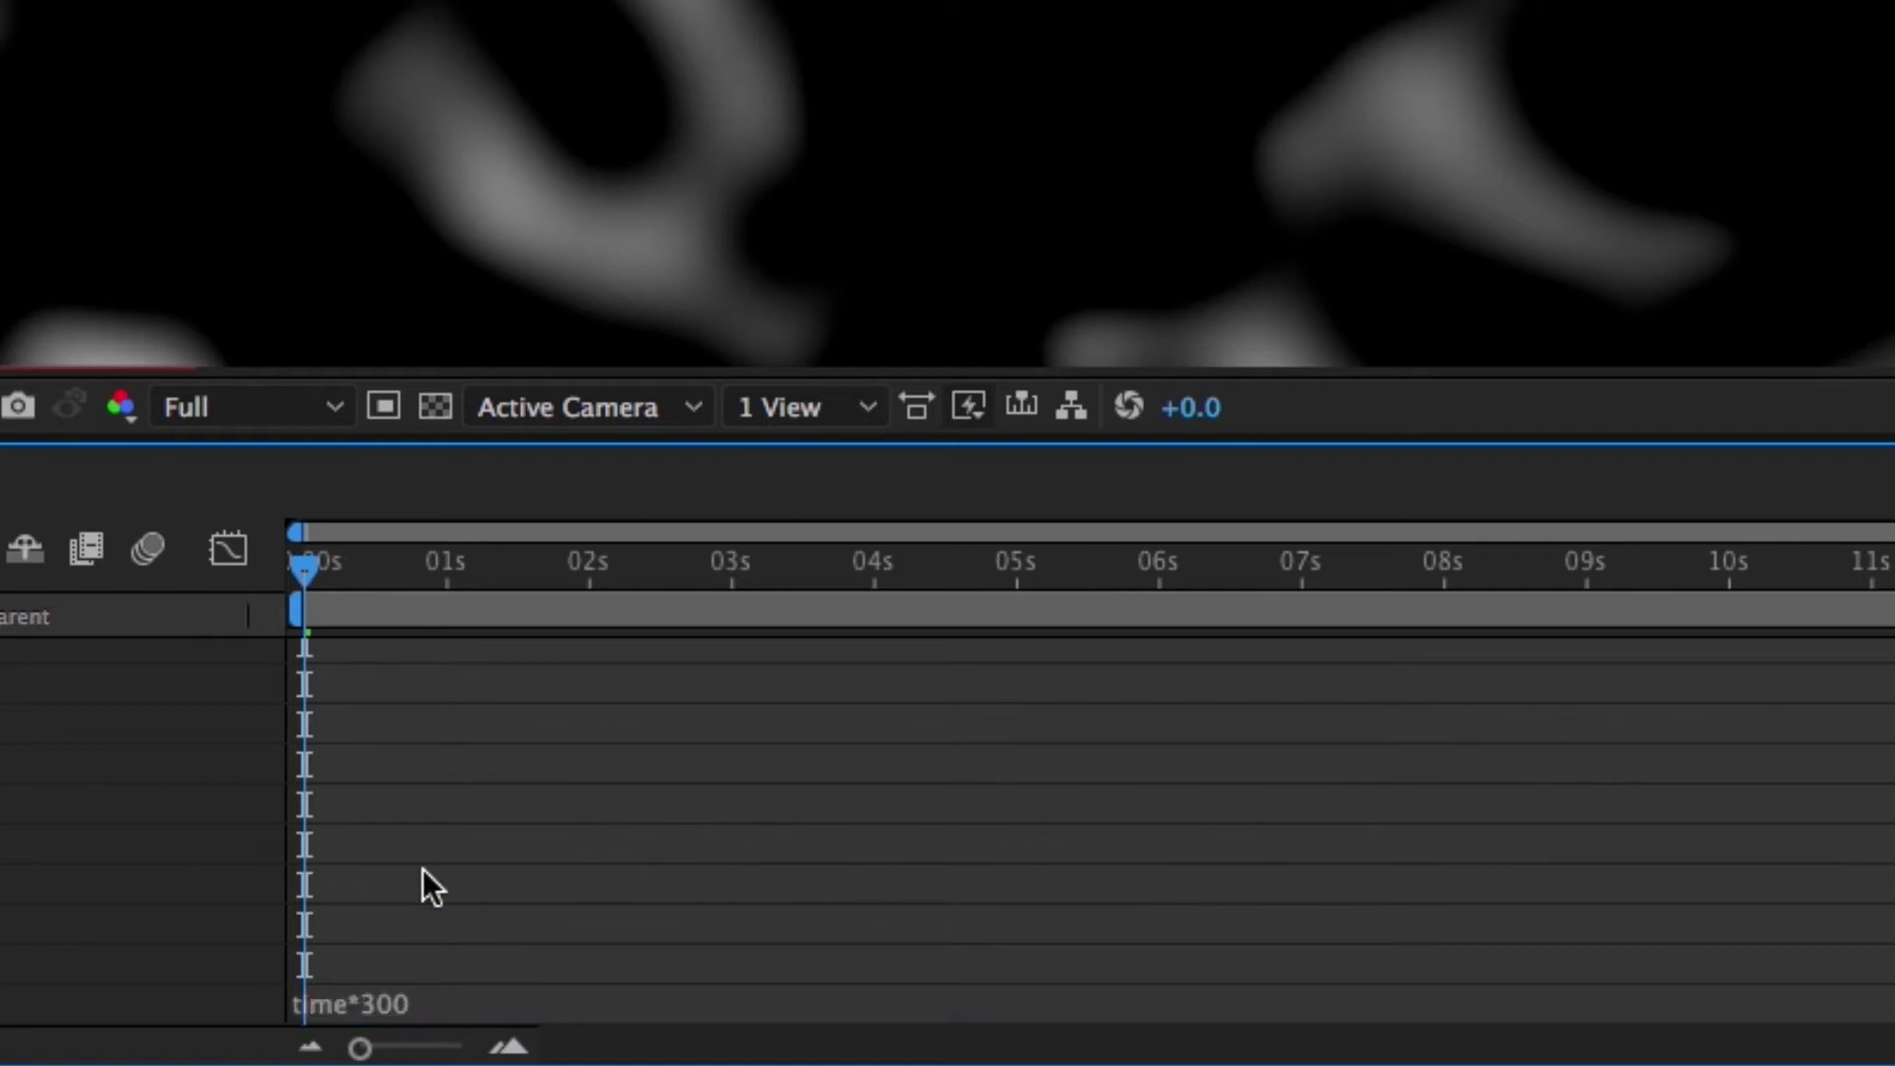
pyautogui.press('space')
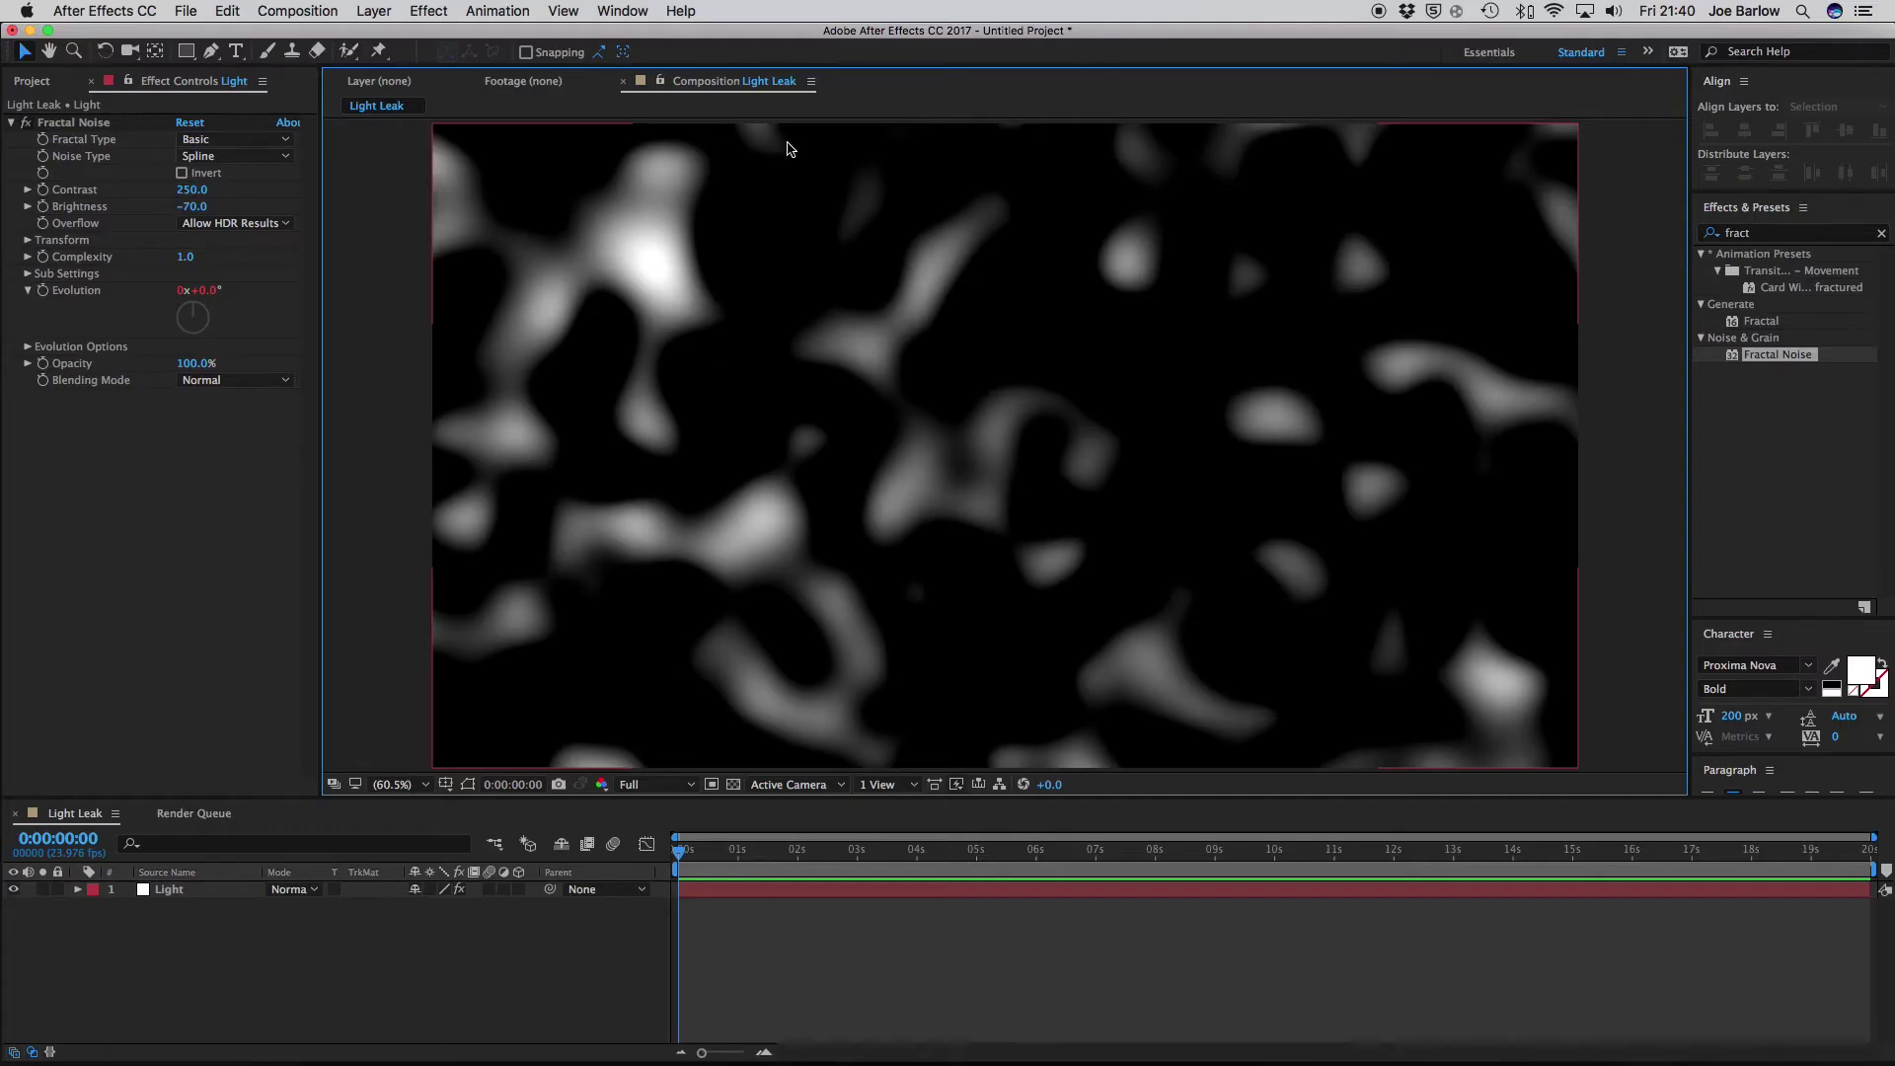
# Step: Create a new full-frame white solid named Colour
pyautogui.click(373, 11)
pyautogui.moveTo(403, 38)
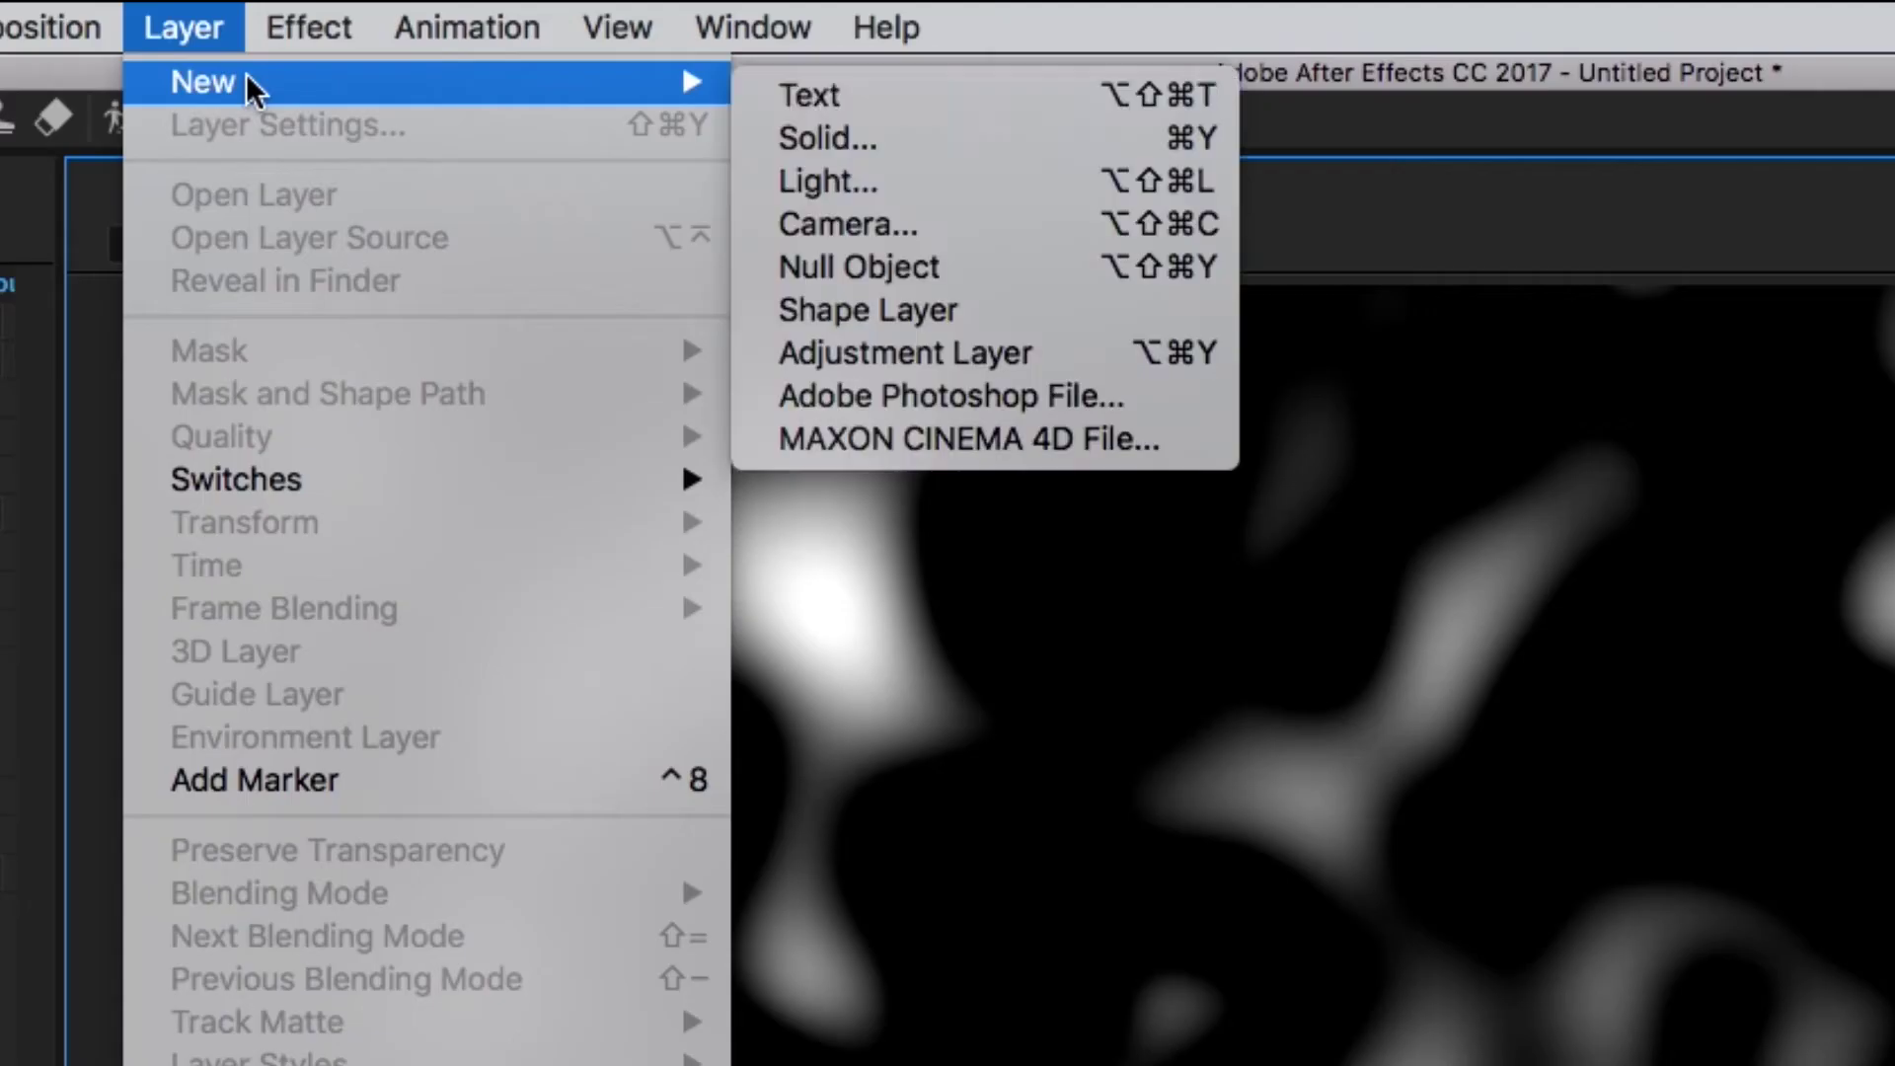
pyautogui.click(888, 143)
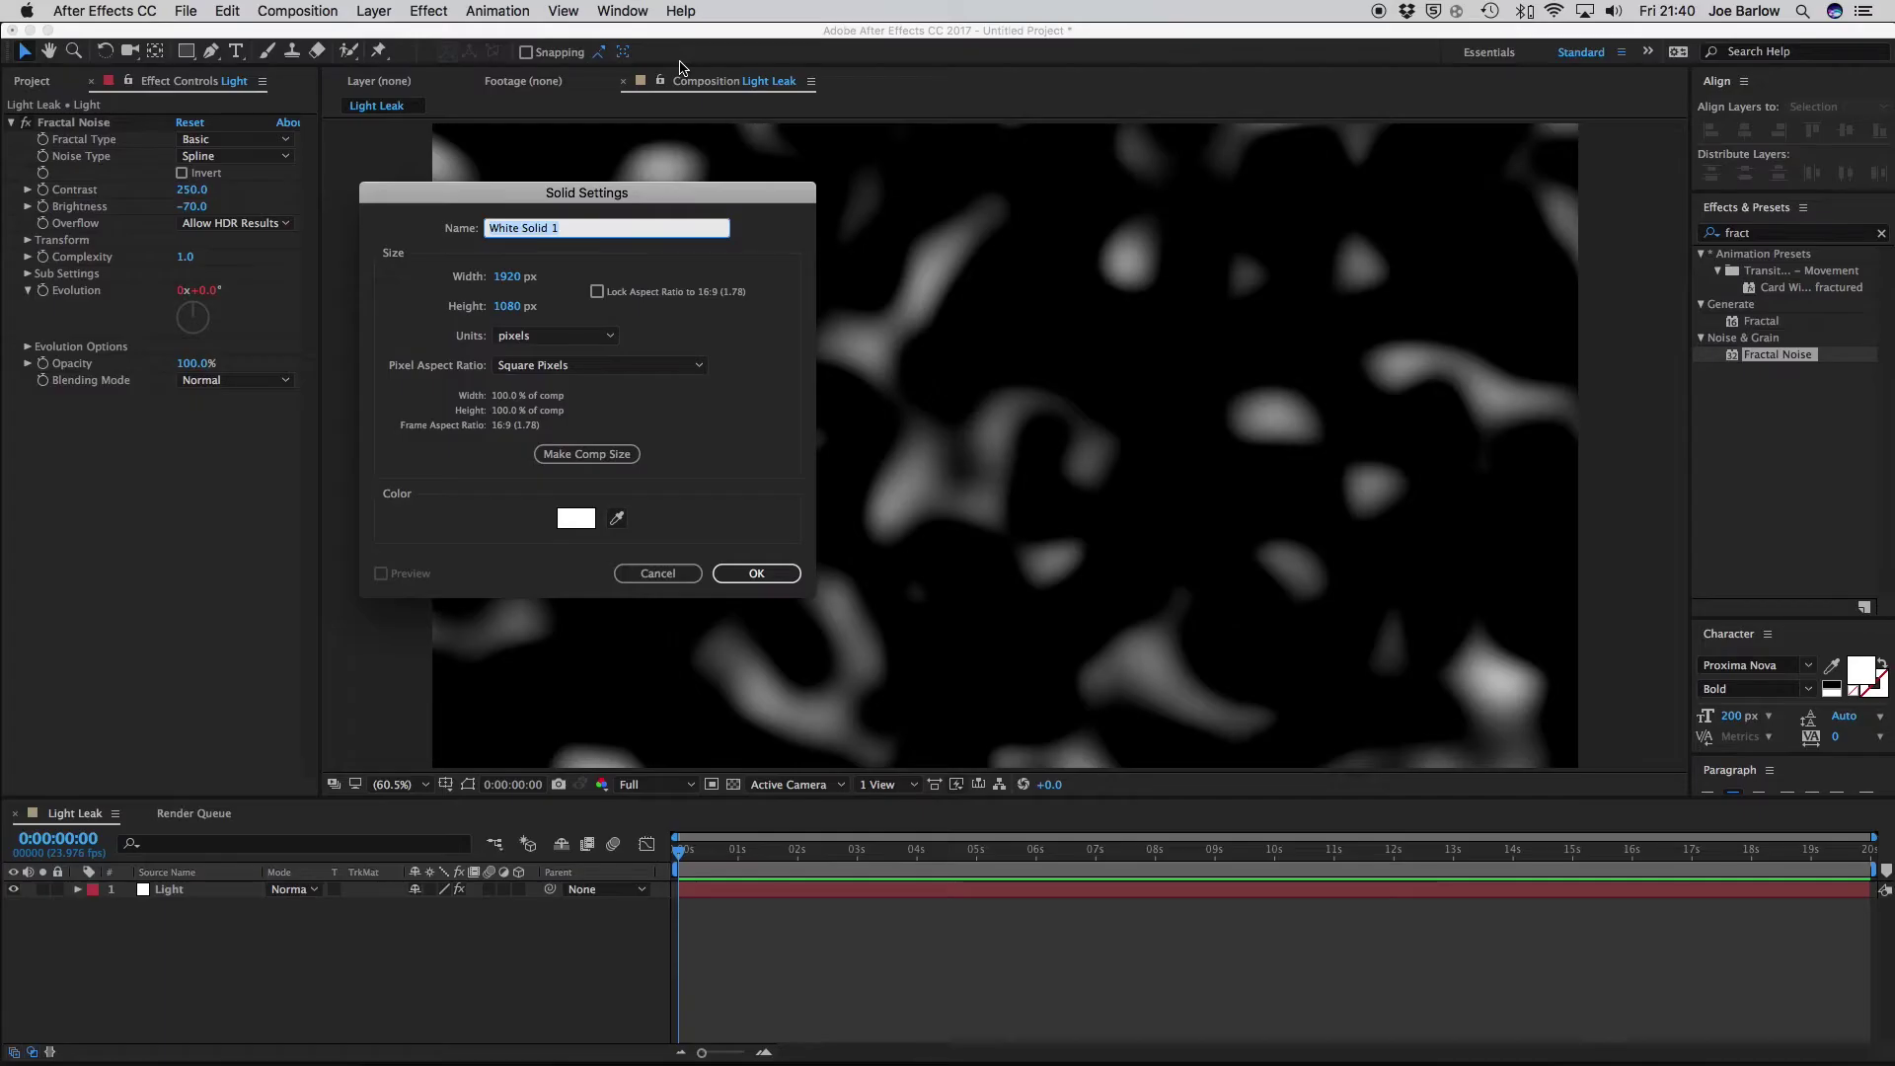
pyautogui.write('Colour')
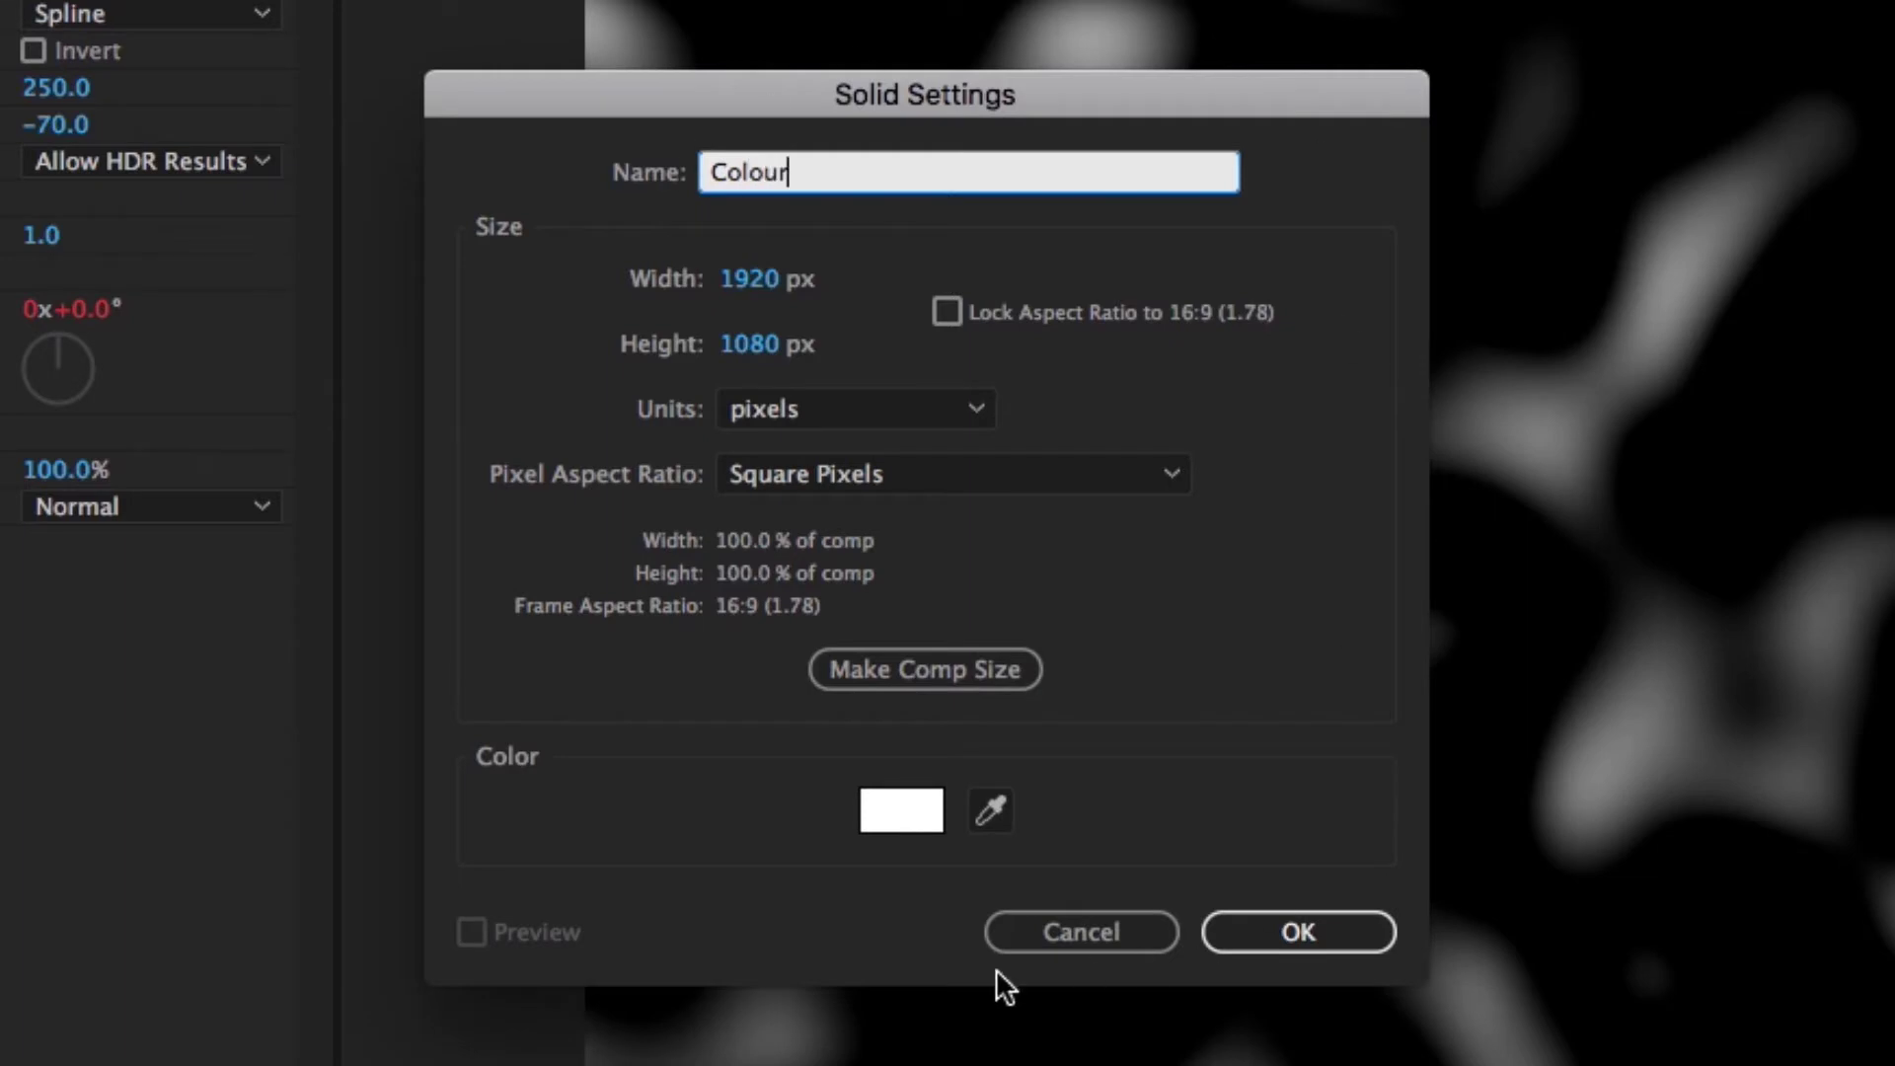
pyautogui.click(928, 811)
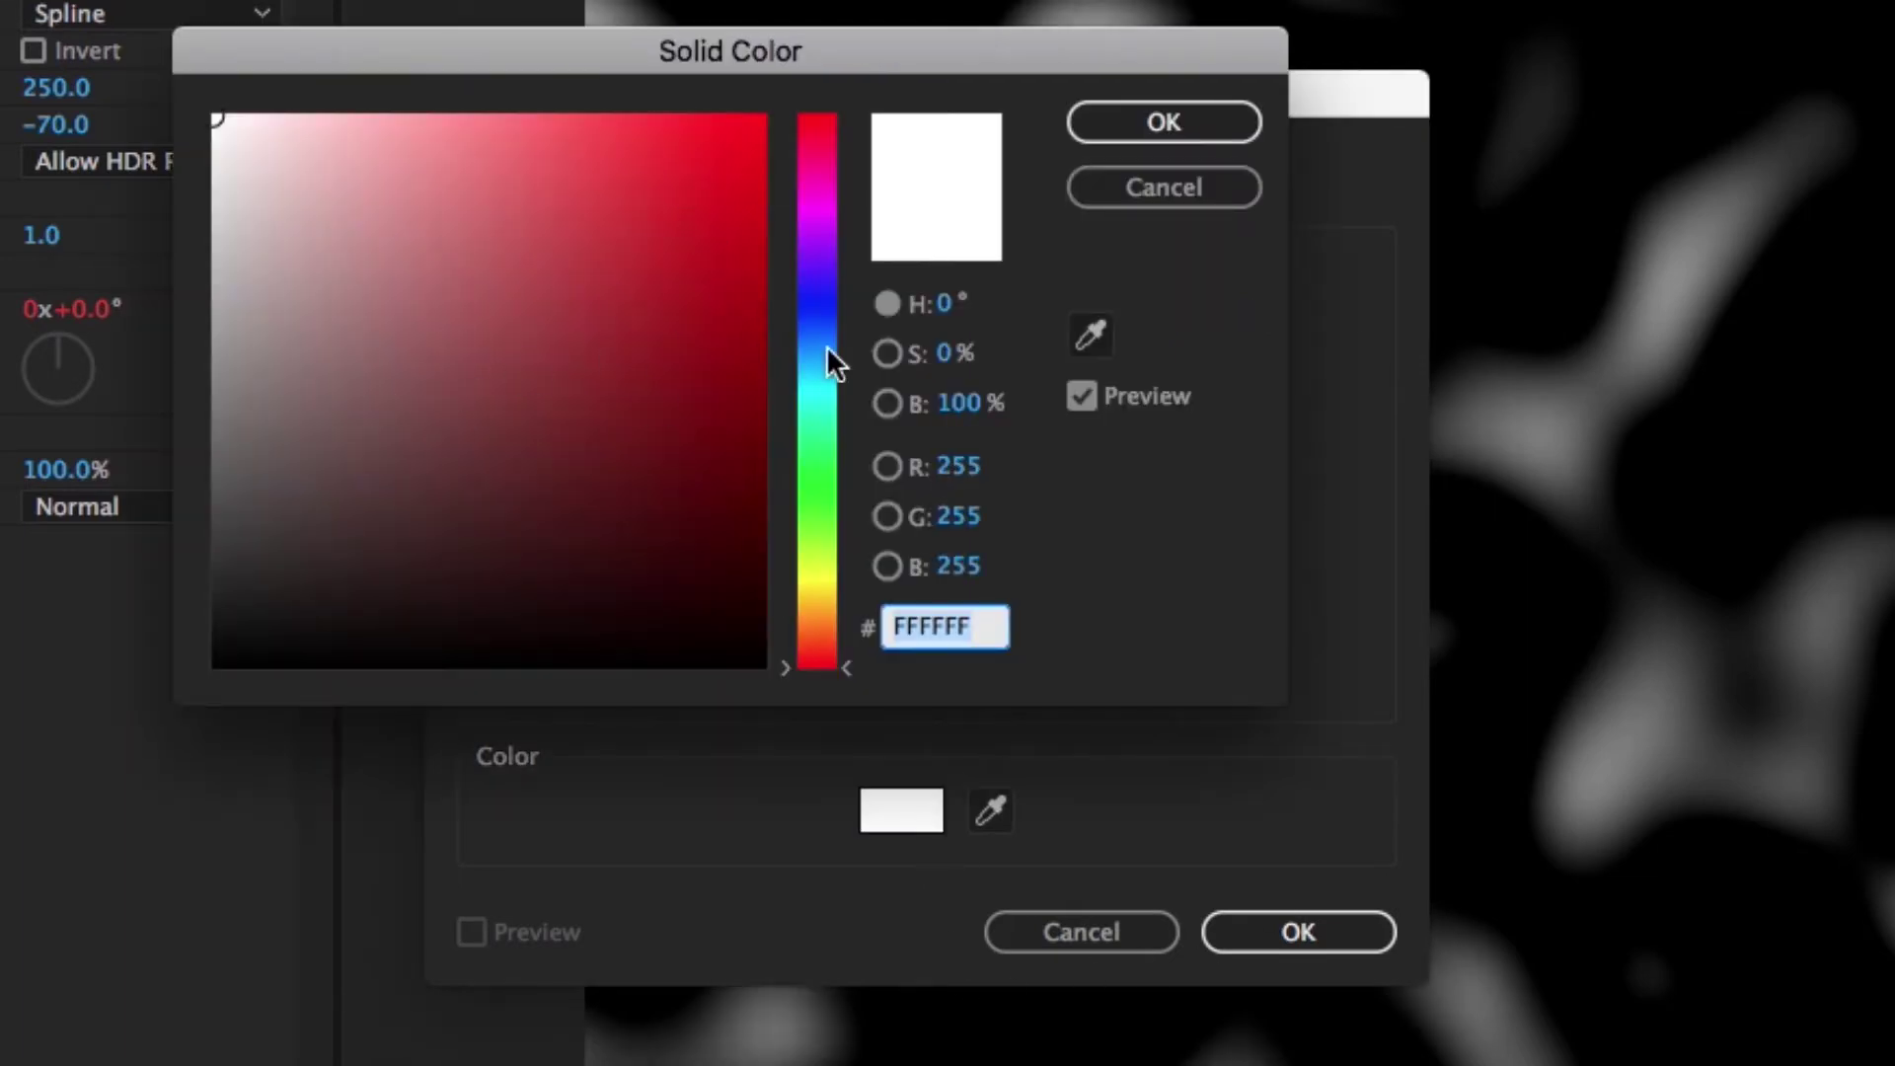
pyautogui.click(1173, 121)
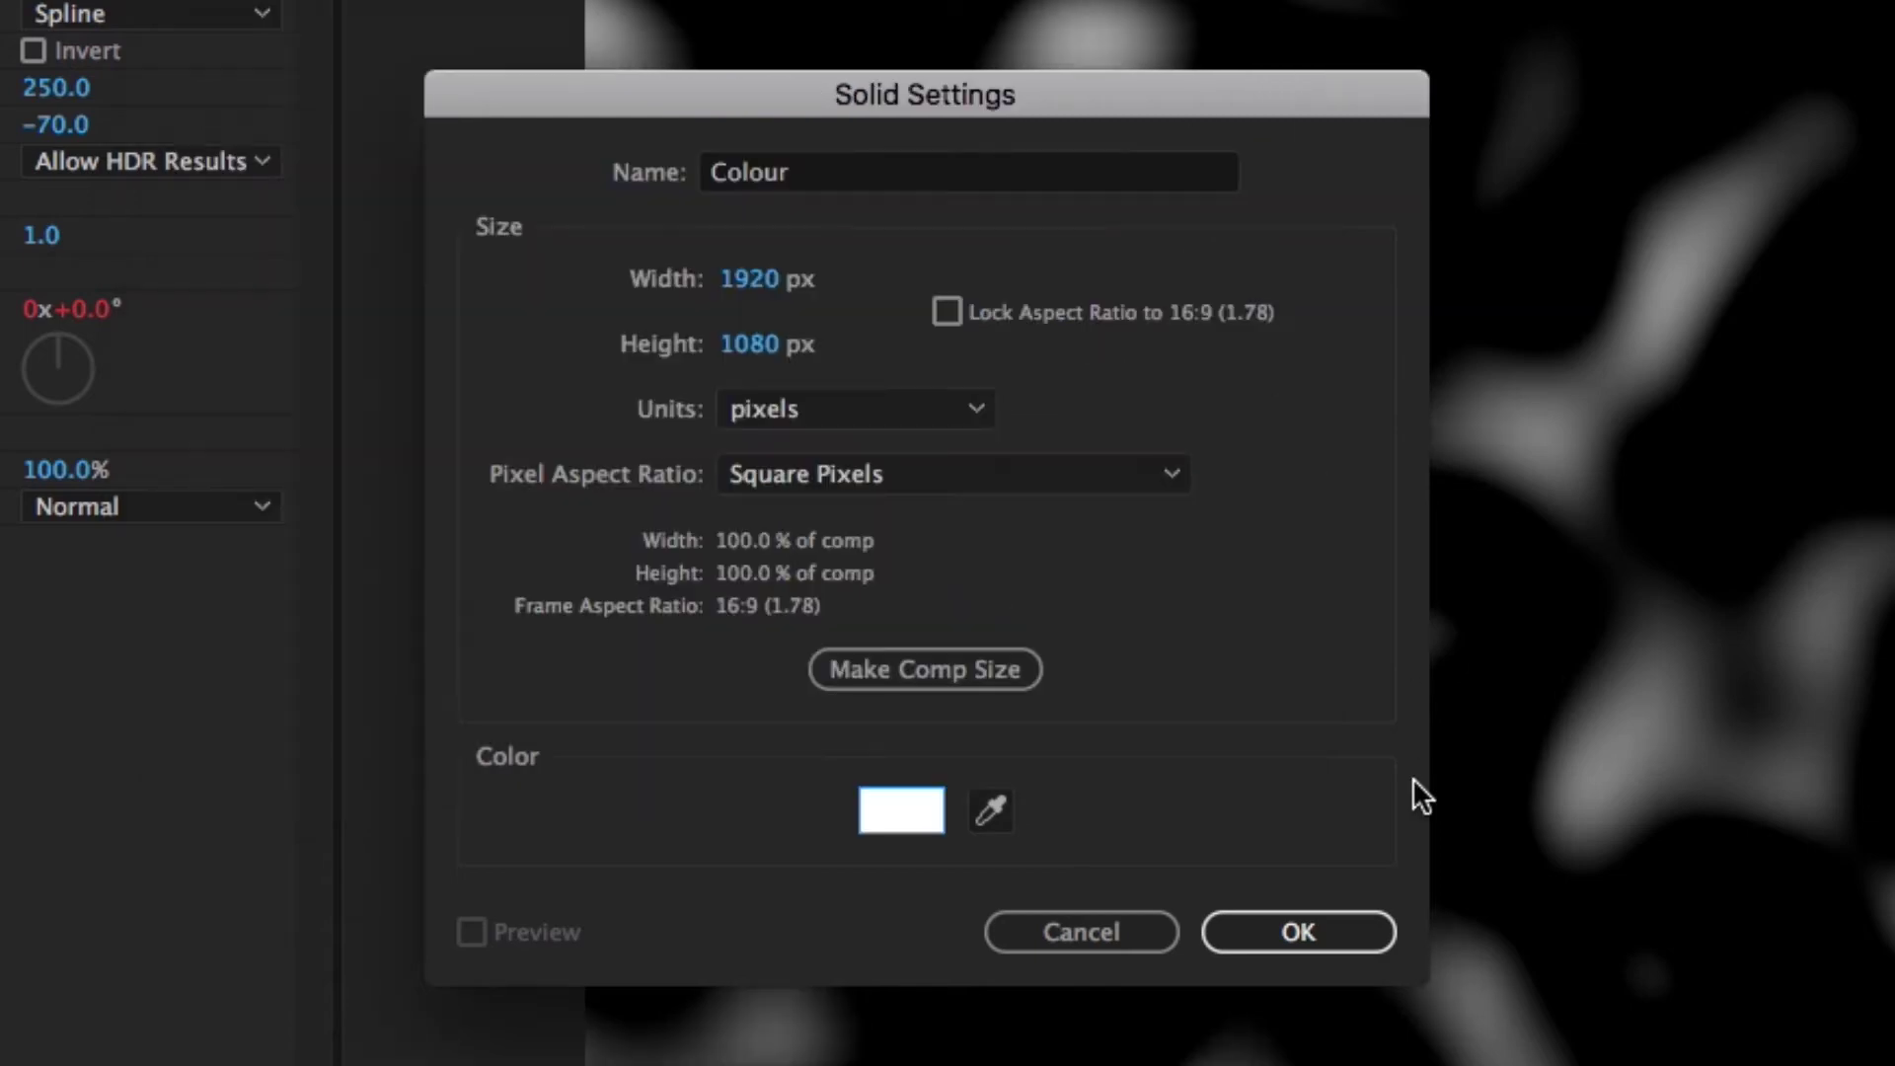
pyautogui.click(1298, 931)
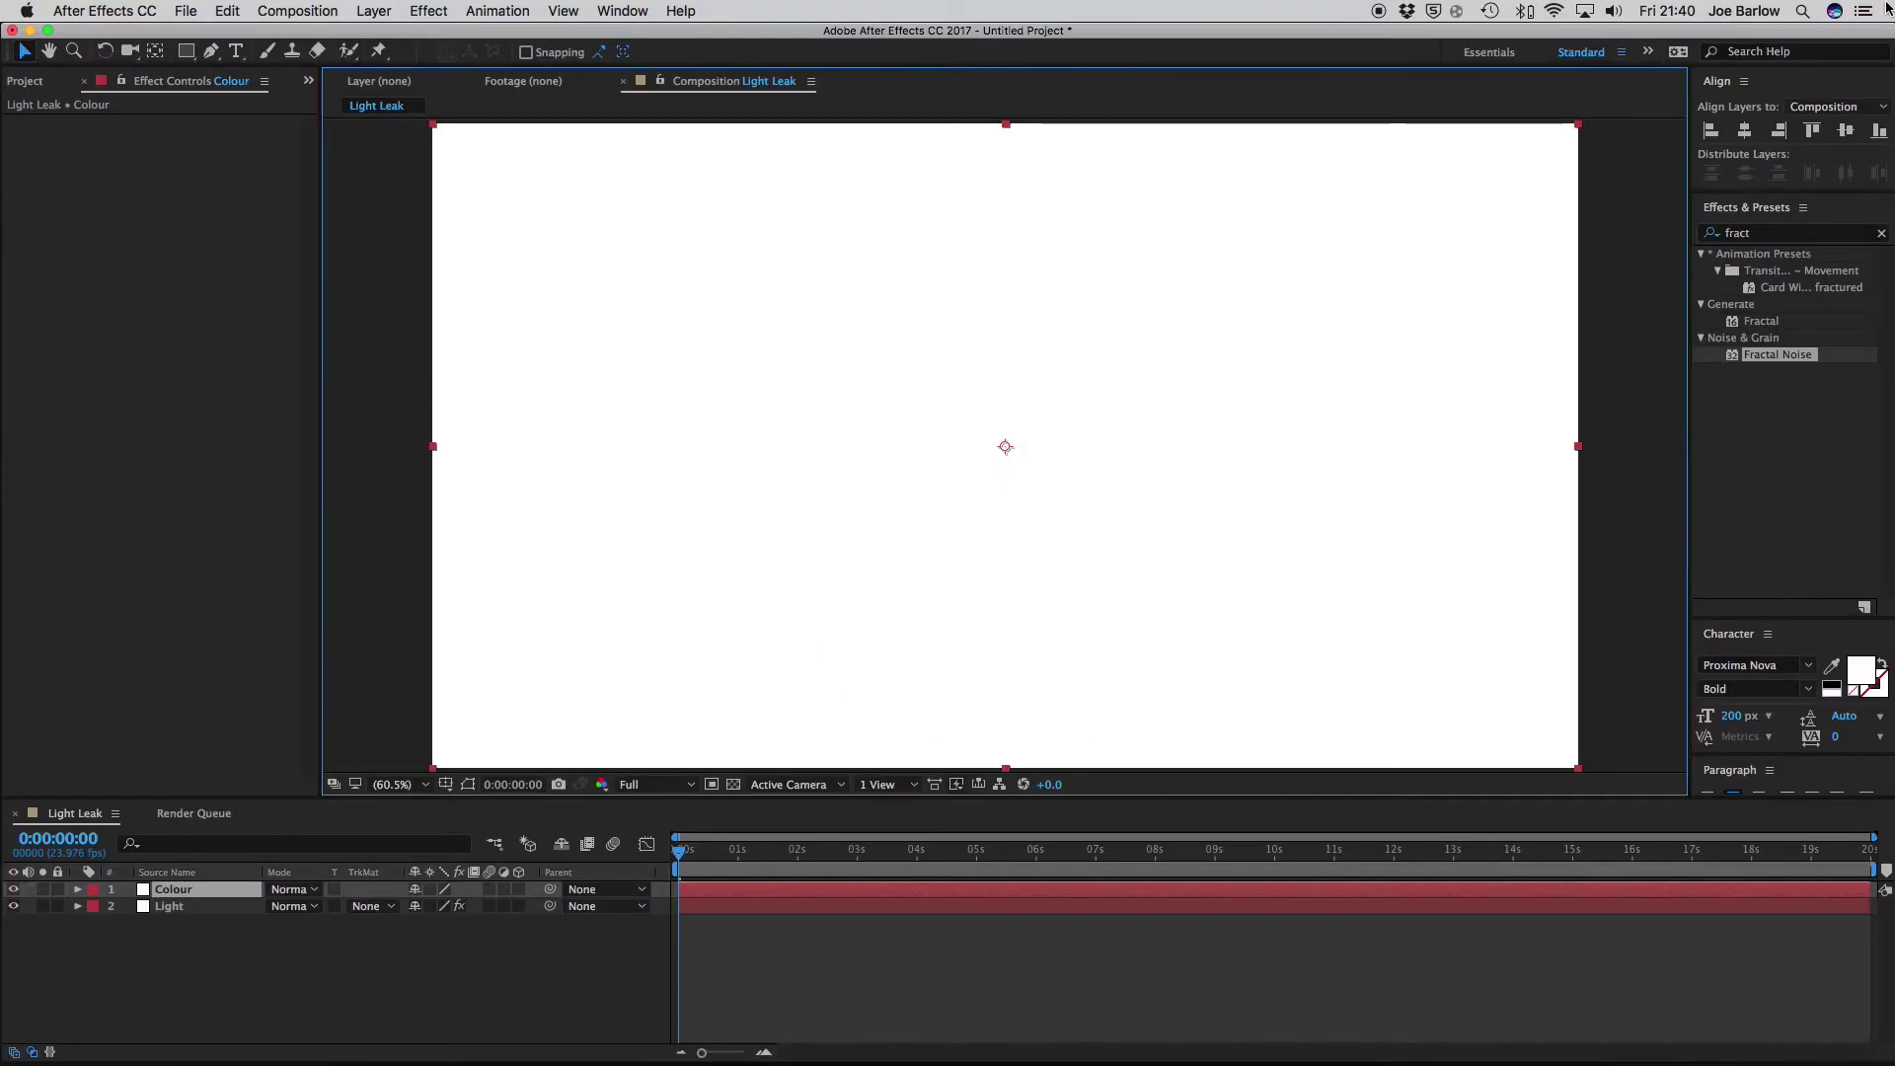
# Step: Apply a Fill effect to the Colour layer and set its color to light blue 5994DC
pyautogui.click(1749, 237)
pyautogui.write('fill')
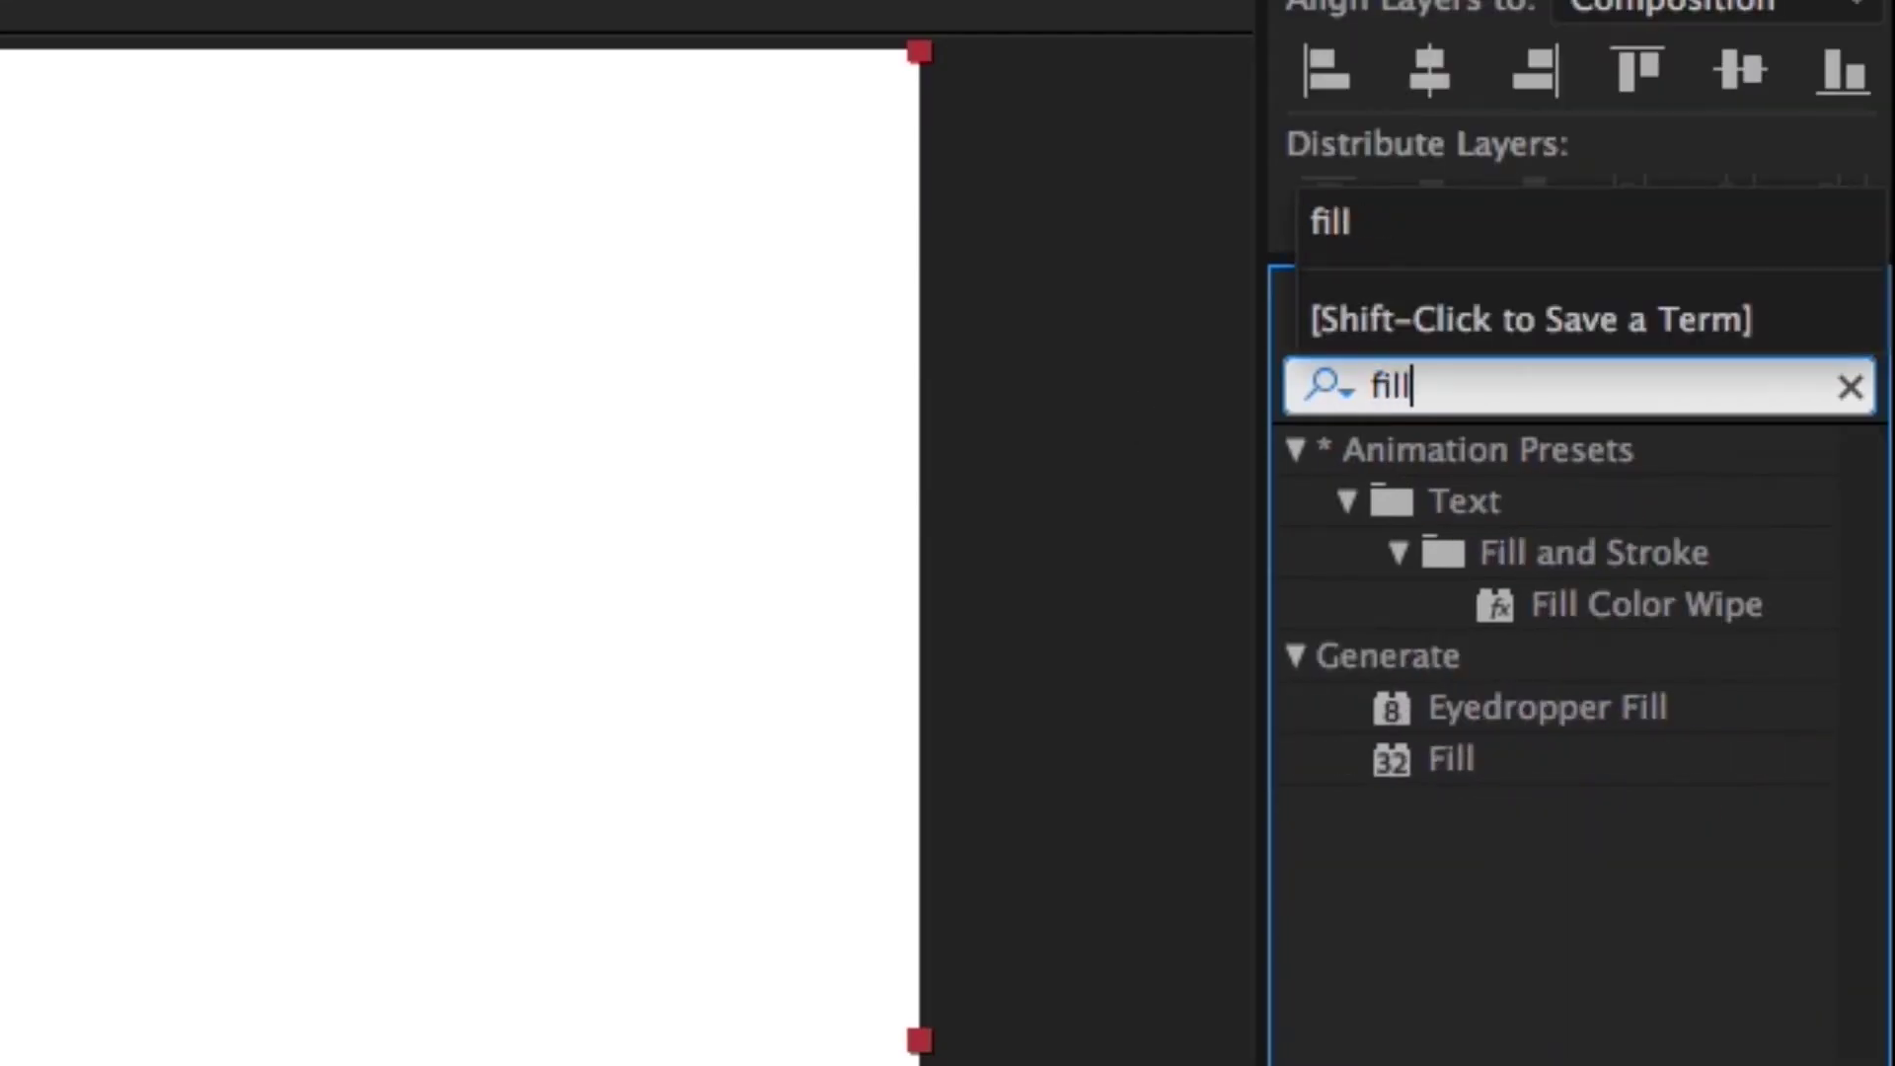
pyautogui.moveTo(1446, 755); pyautogui.dragTo(875, 425)
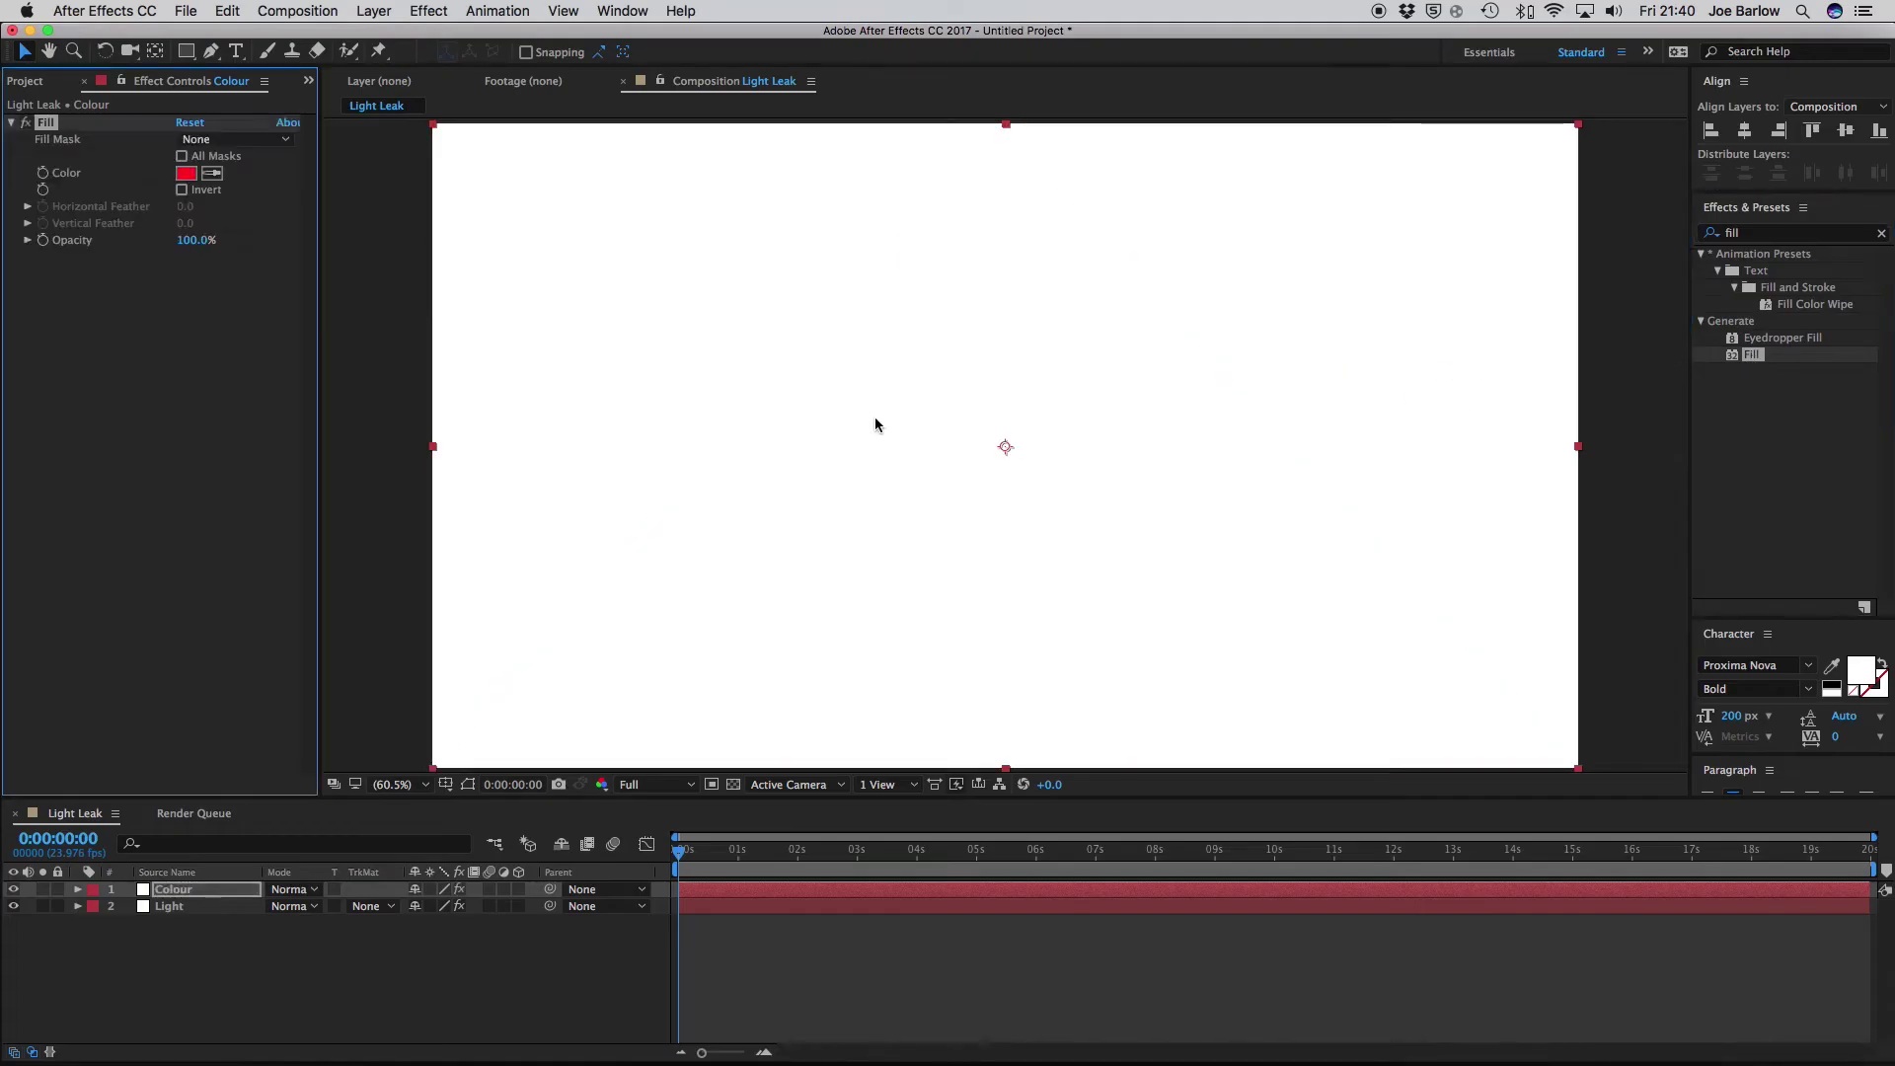
pyautogui.click(186, 174)
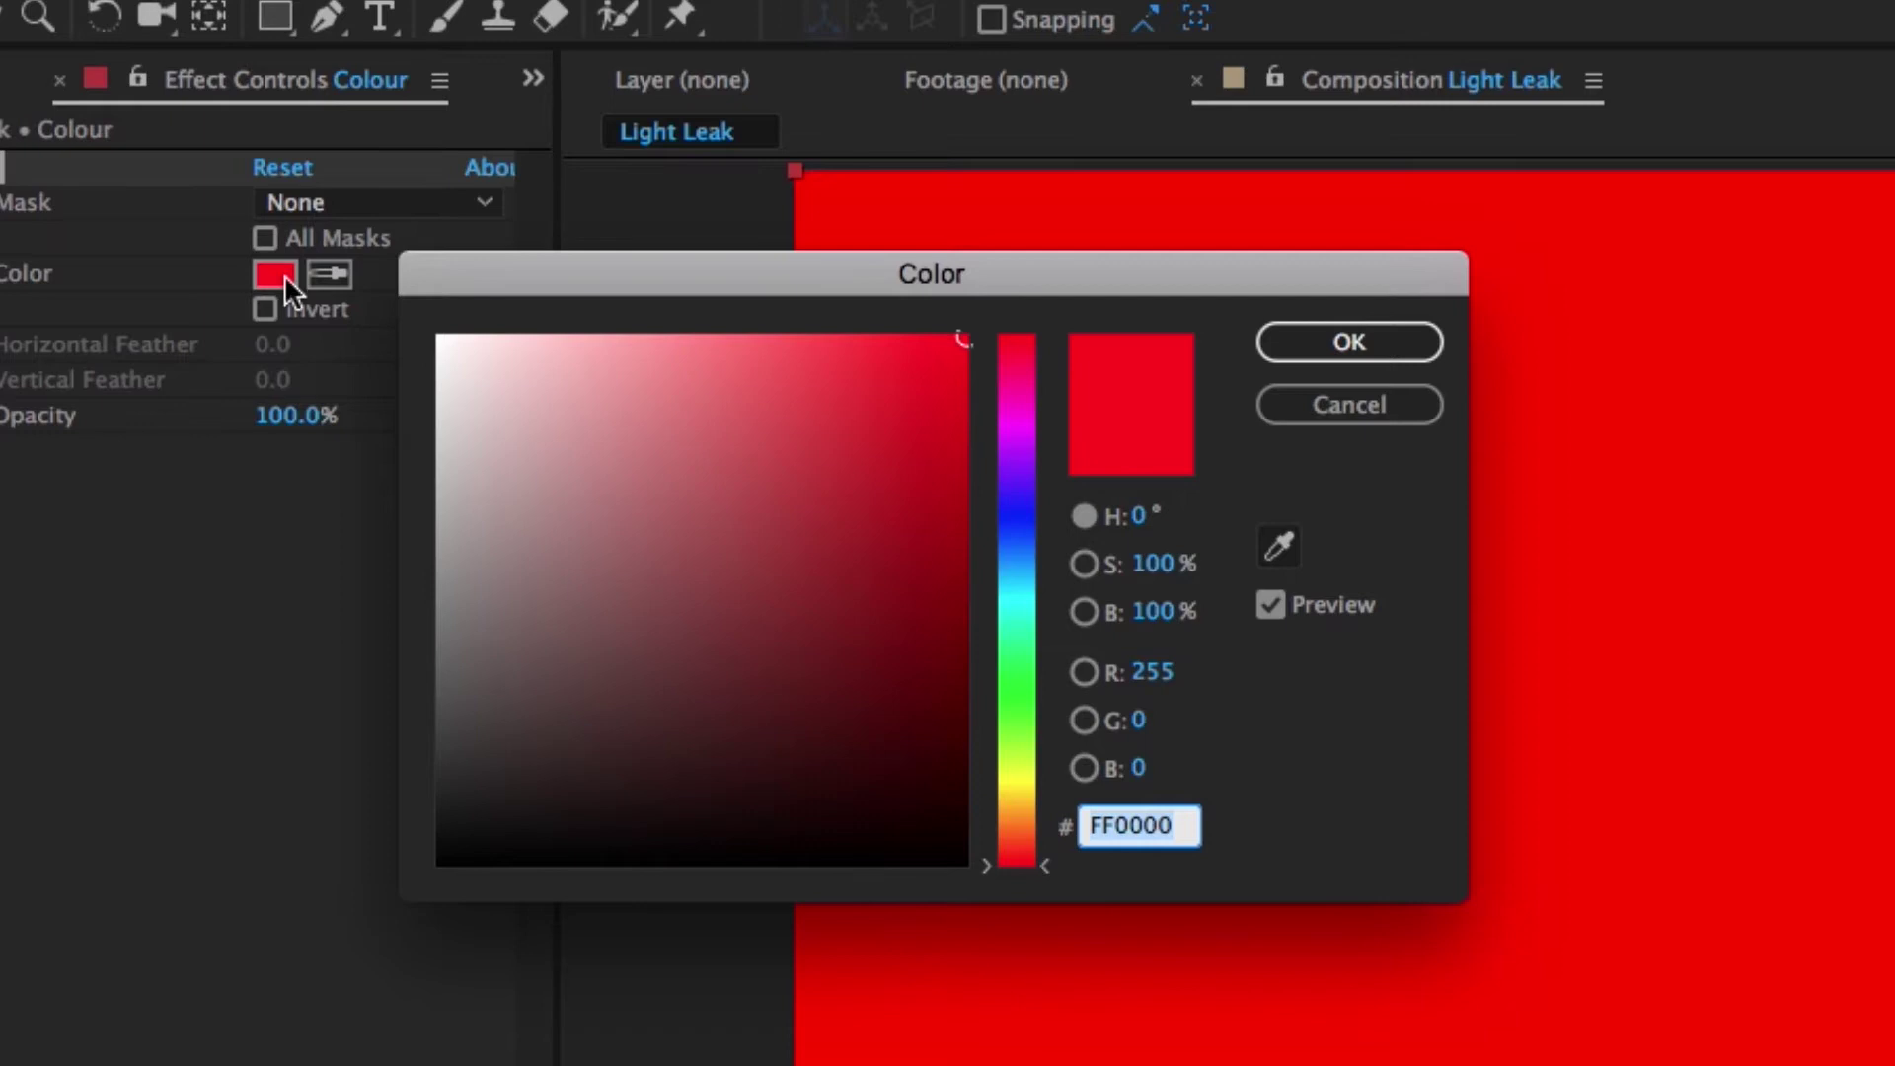
pyautogui.moveTo(1018, 493); pyautogui.dragTo(1016, 581)
pyautogui.click(1019, 549)
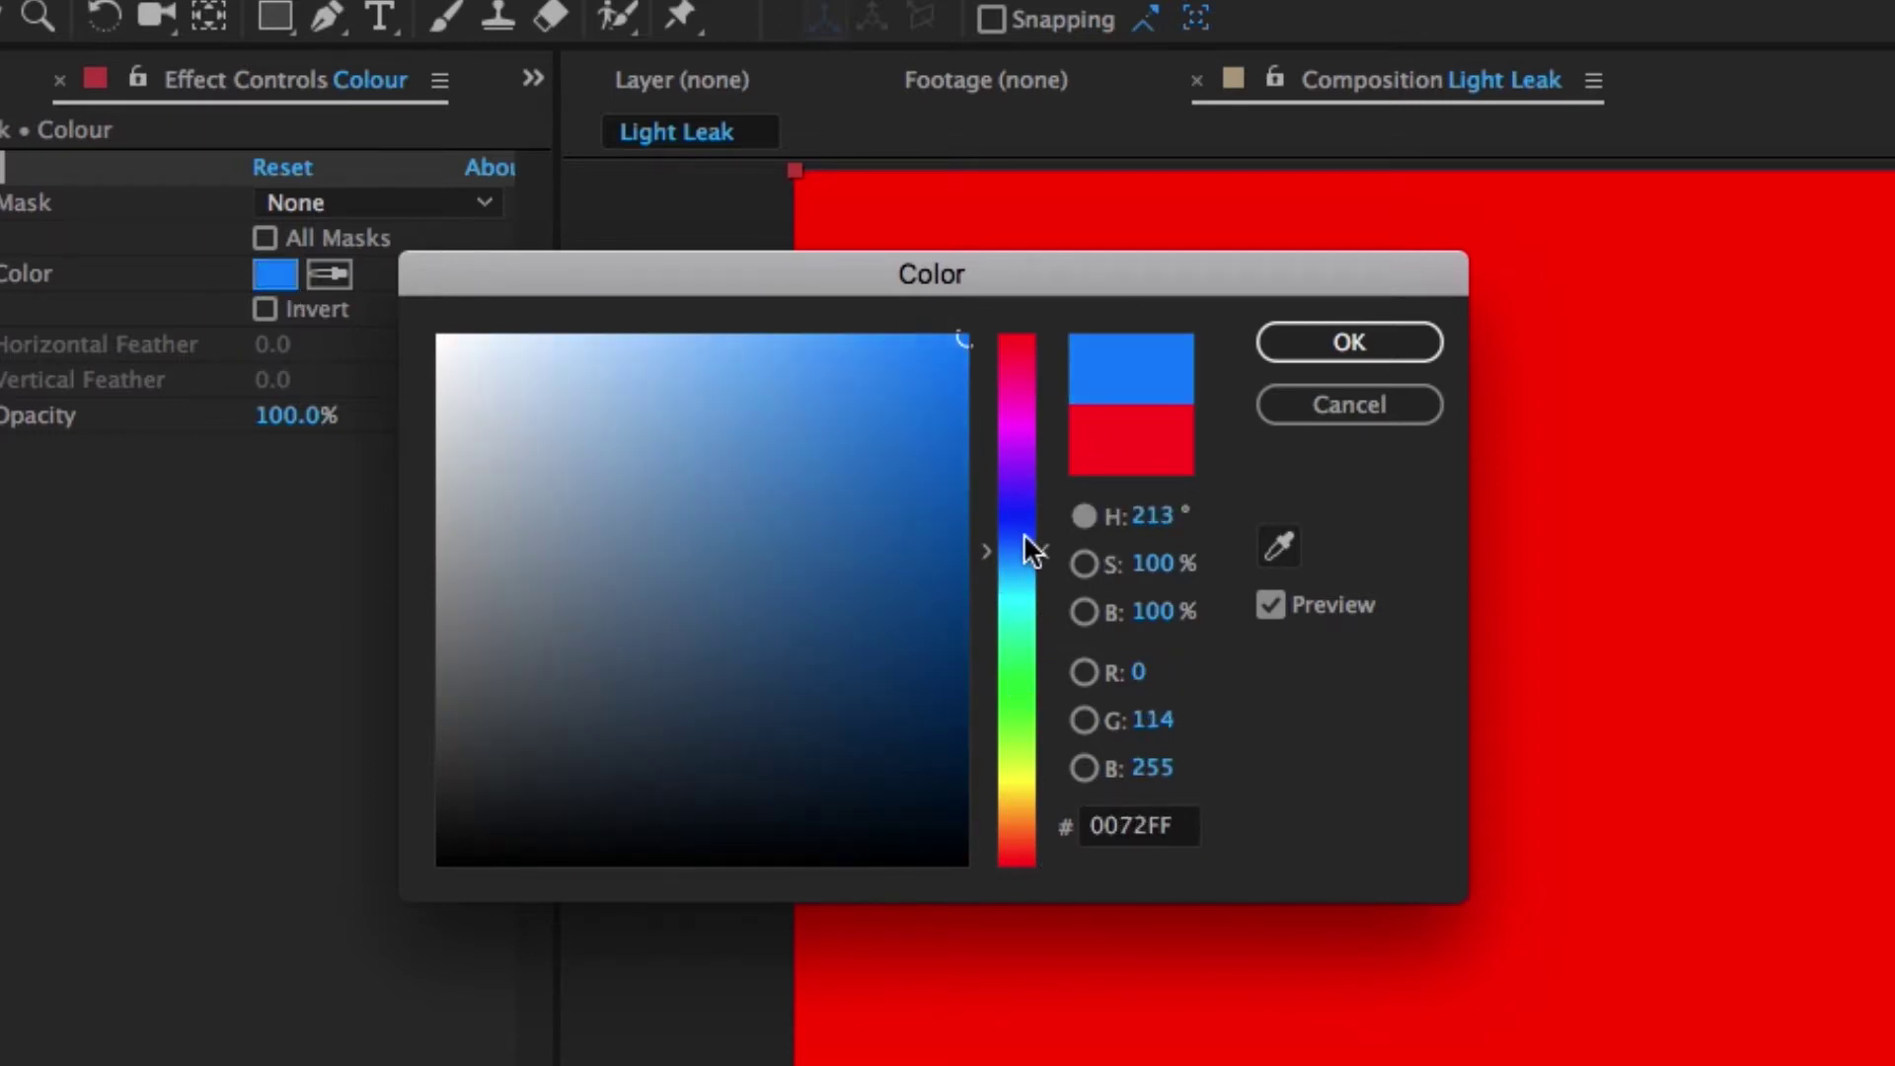
pyautogui.moveTo(770, 411)
pyautogui.mouseDown()
pyautogui.moveTo(725, 407)
pyautogui.moveTo(754, 407)
pyautogui.mouseUp()
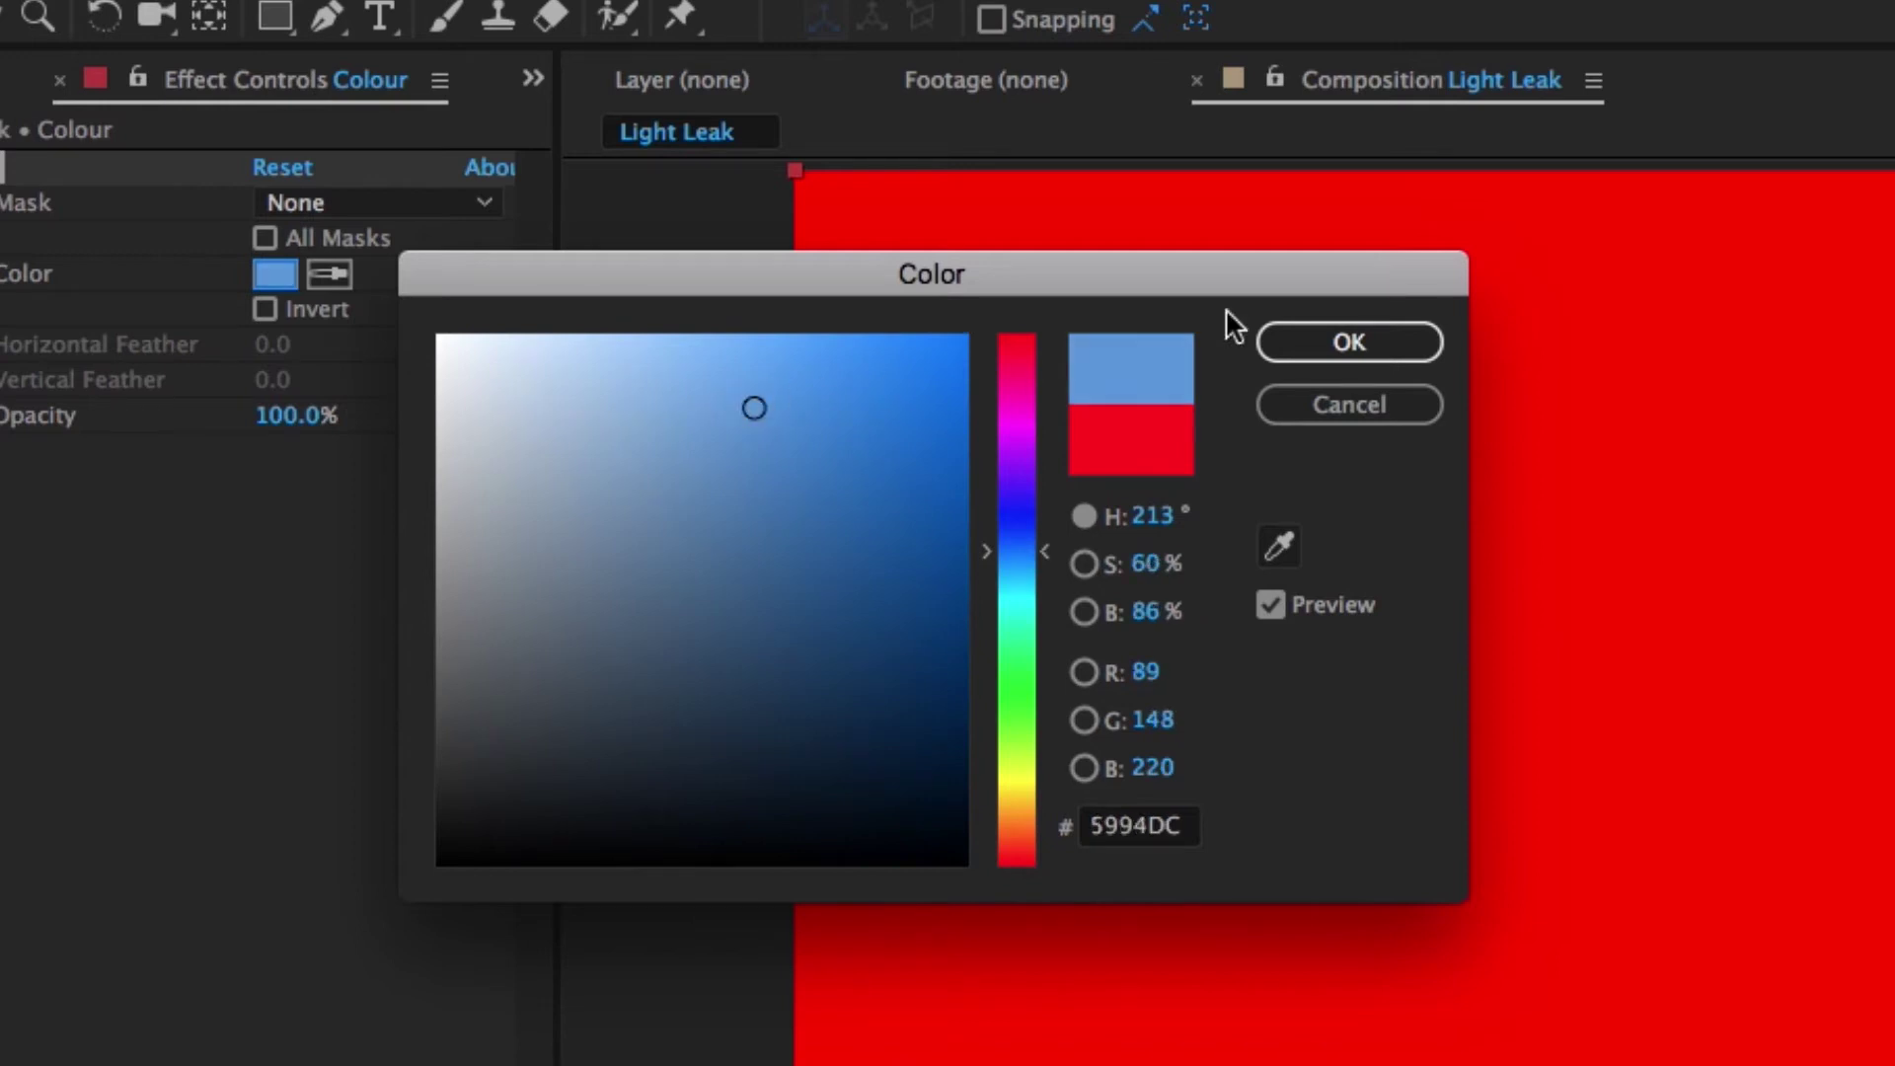
pyautogui.click(1328, 348)
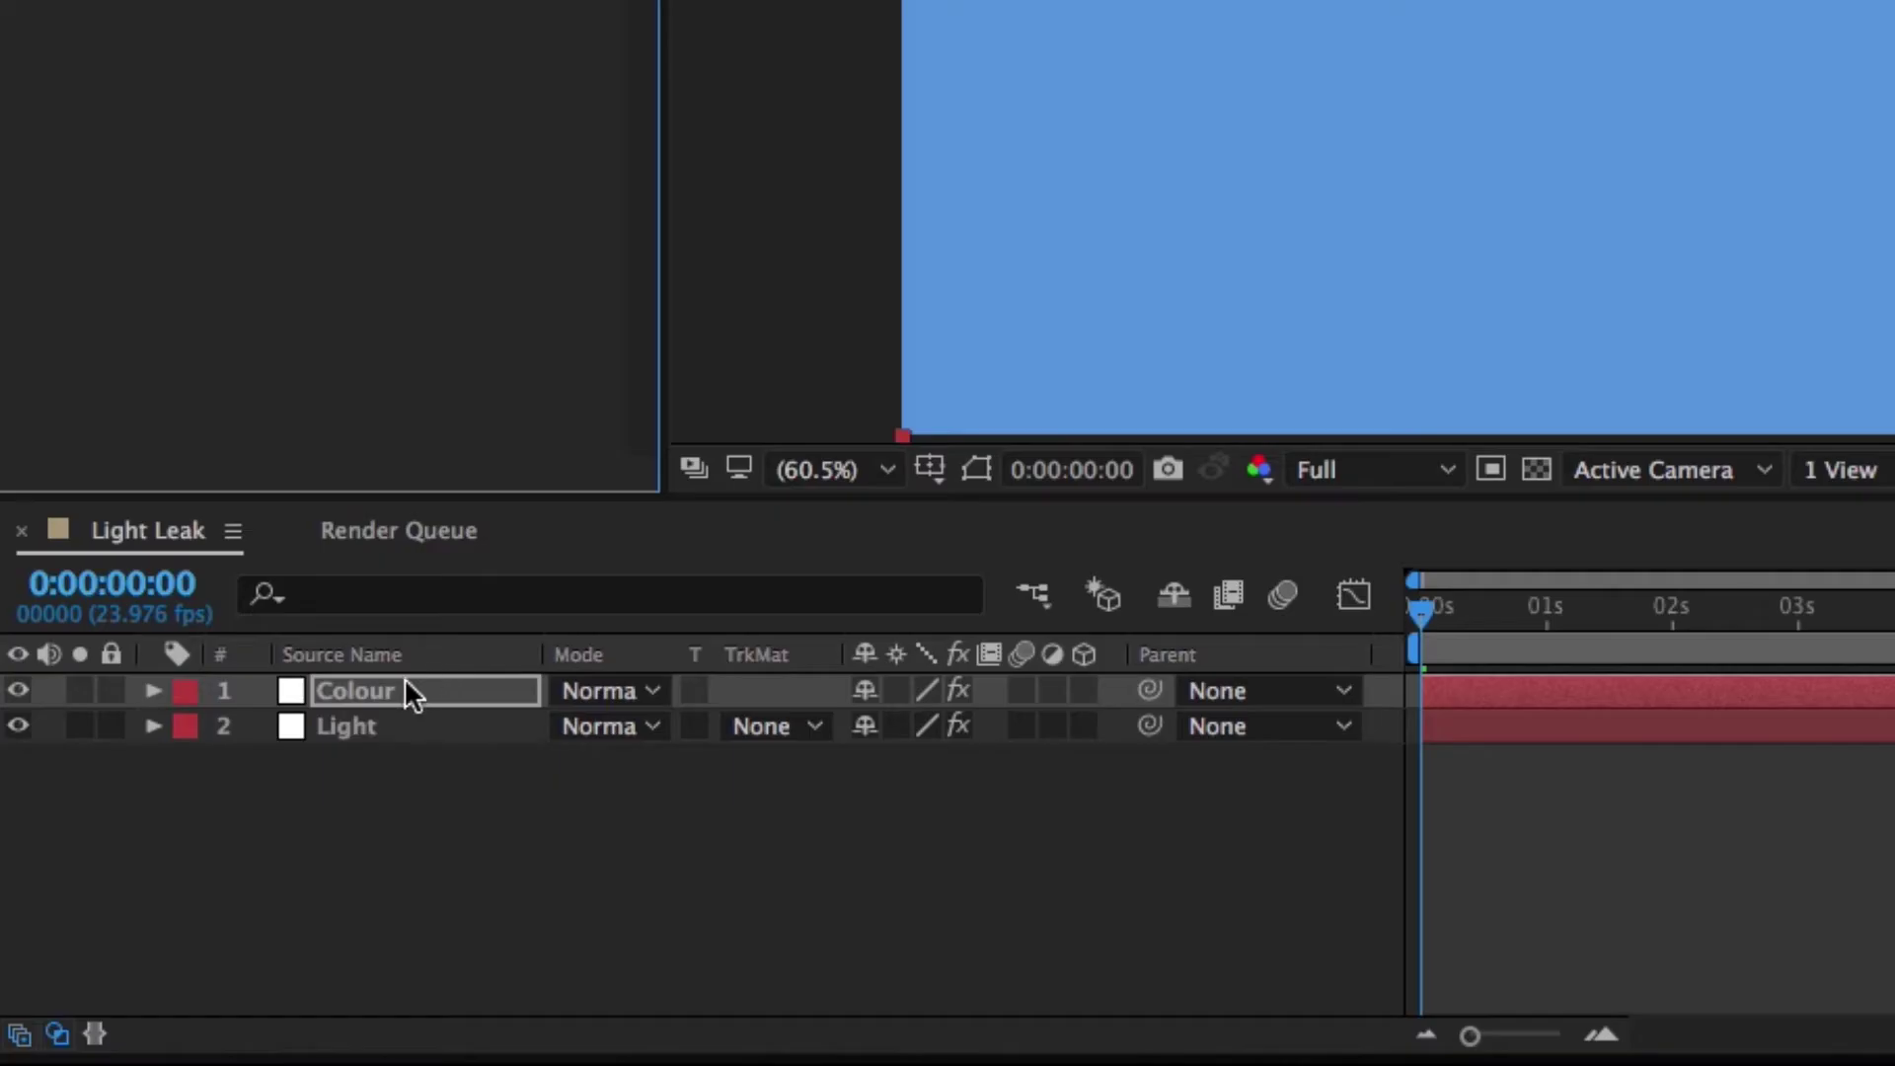
# Step: Move Colour beneath Light and set its track matte to Luma Matte "Light"
pyautogui.moveTo(199, 888); pyautogui.dragTo(201, 923)
pyautogui.moveTo(411, 757); pyautogui.dragTo(405, 803)
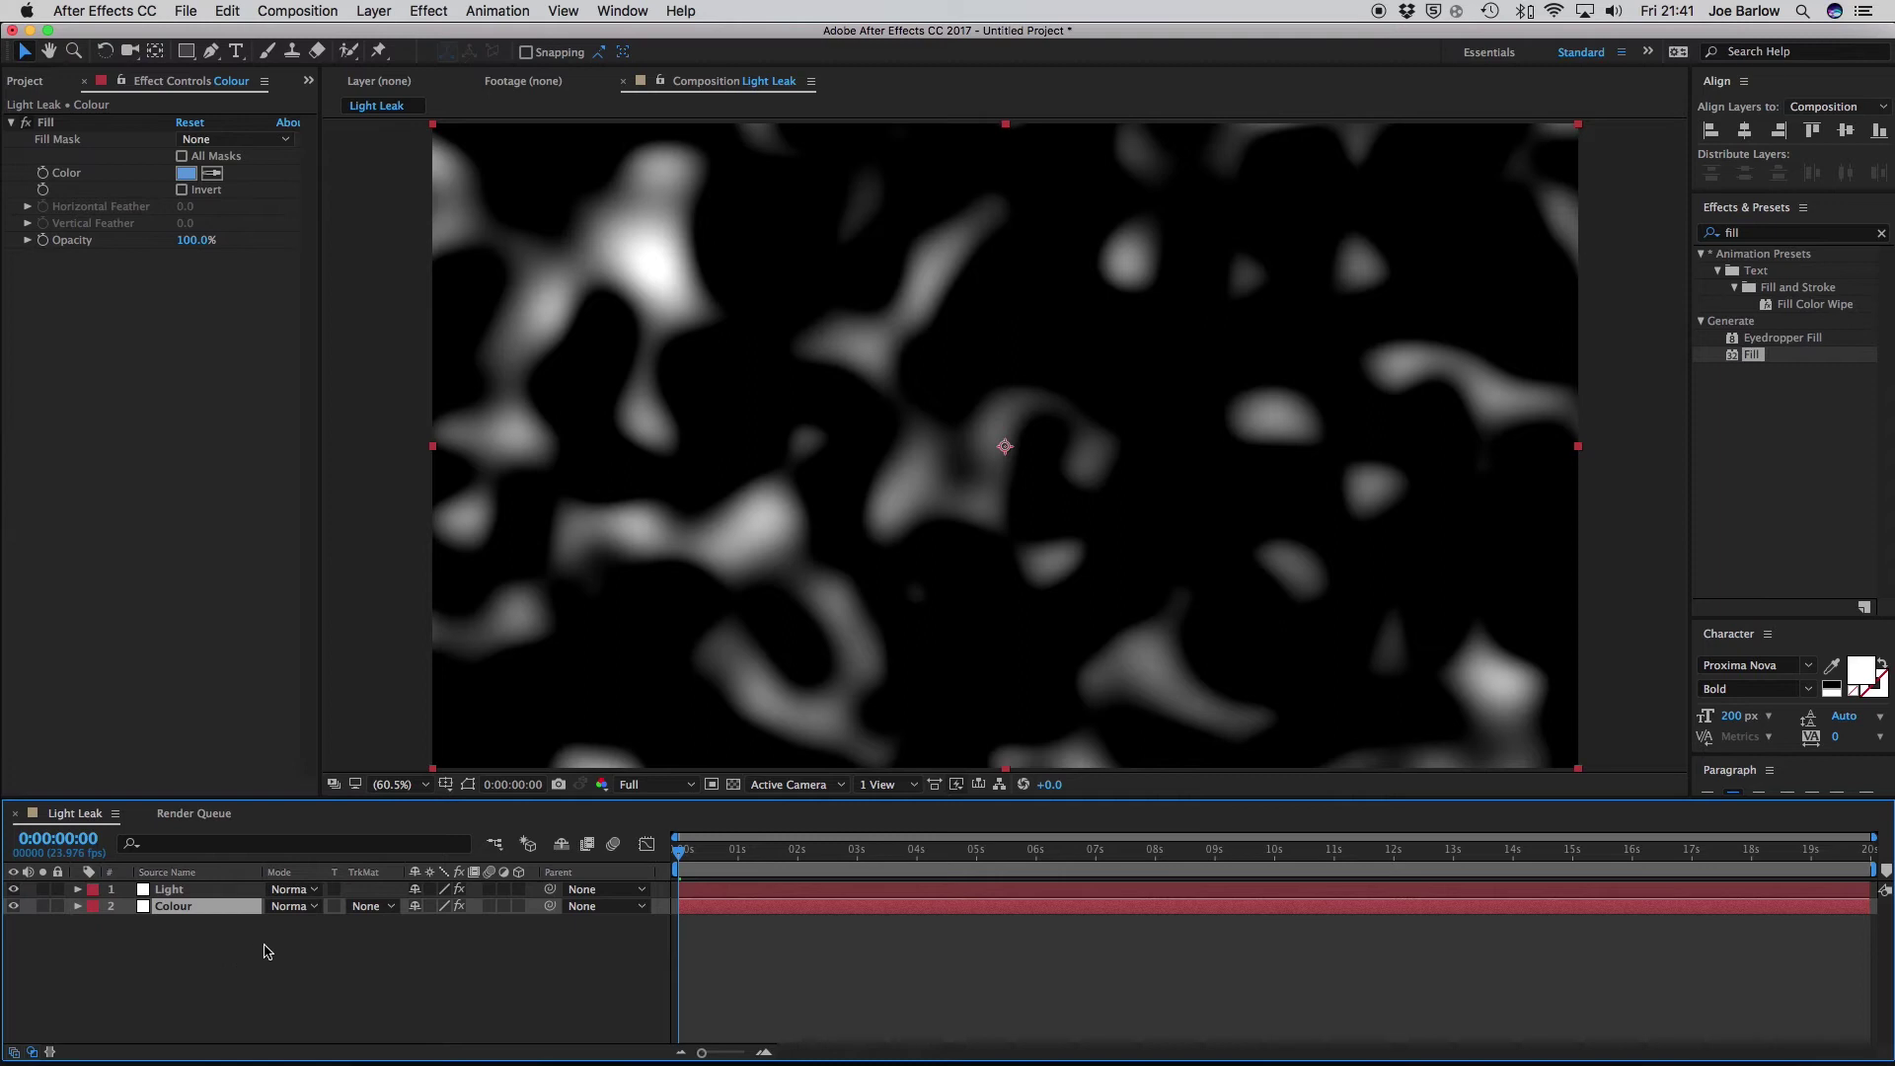
pyautogui.click(372, 905)
pyautogui.click(405, 992)
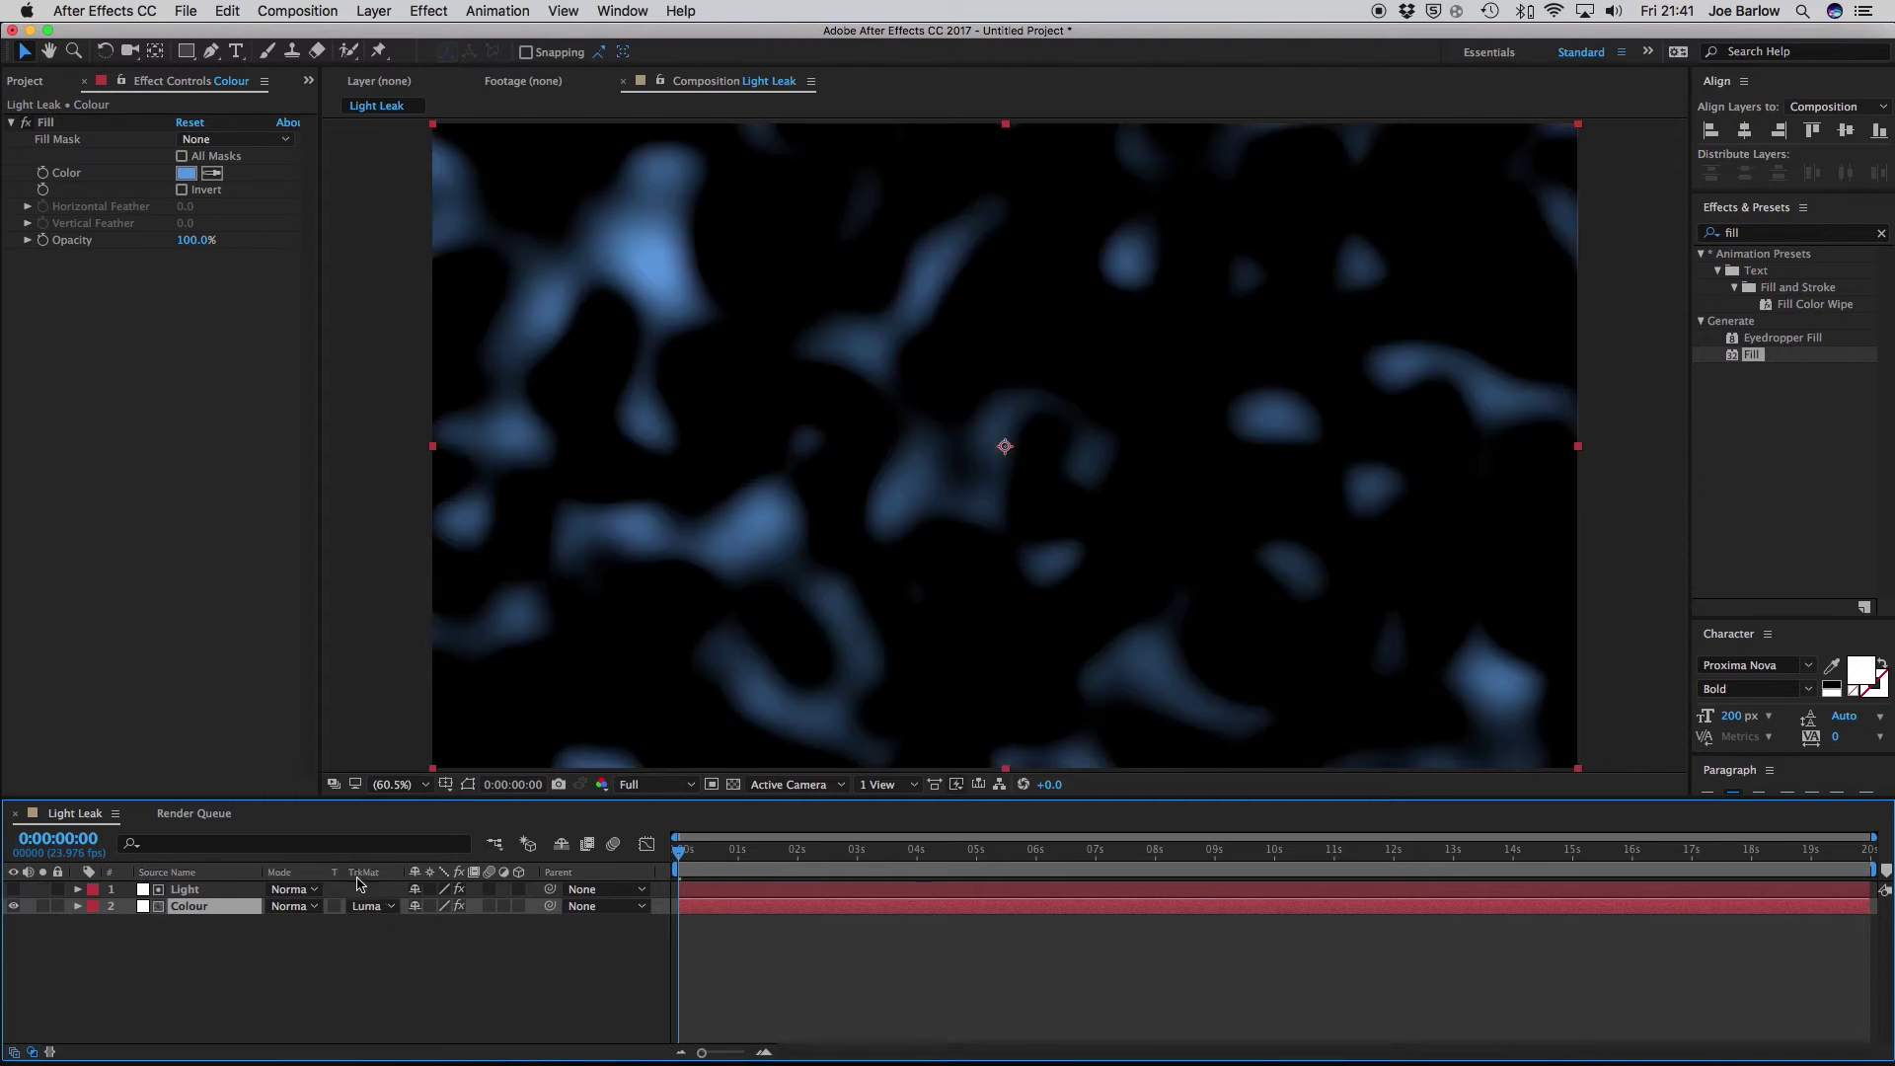
pyautogui.click(31, 1051)
pyautogui.click(31, 1052)
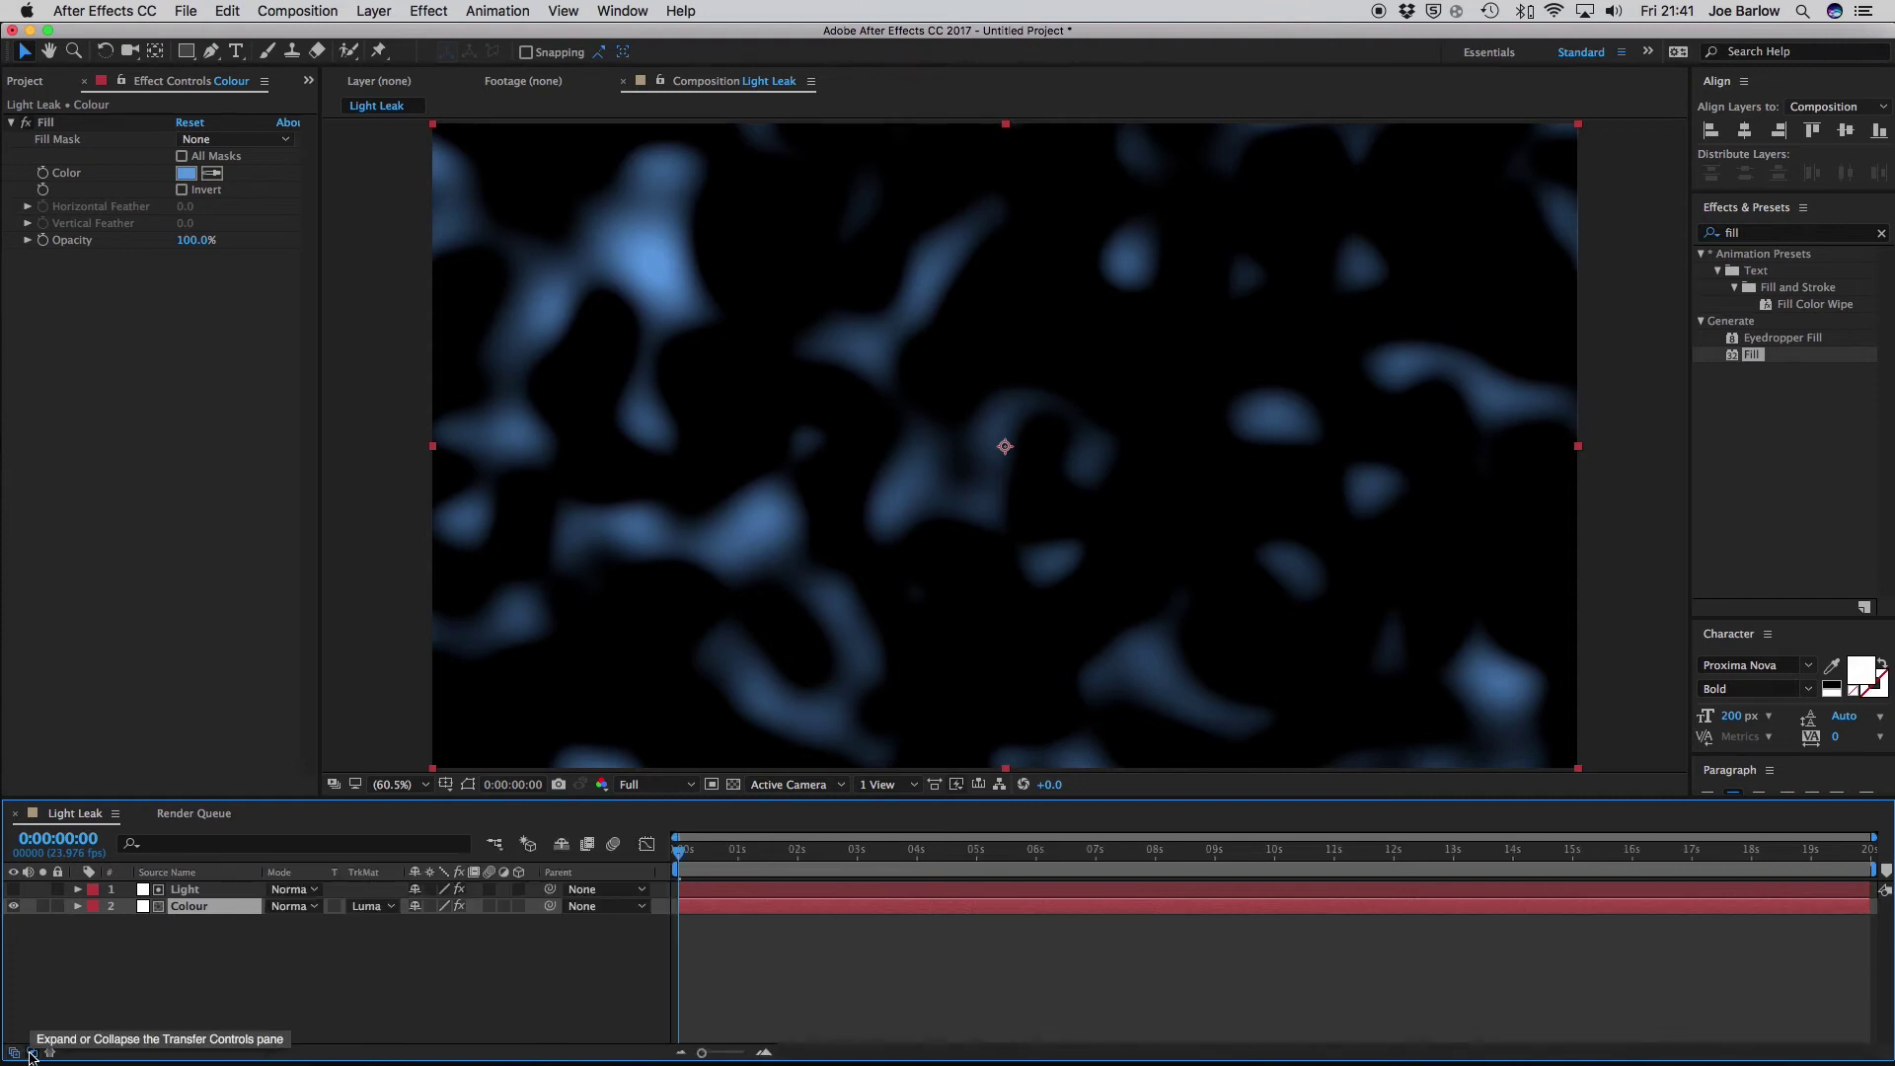
pyautogui.click(245, 1002)
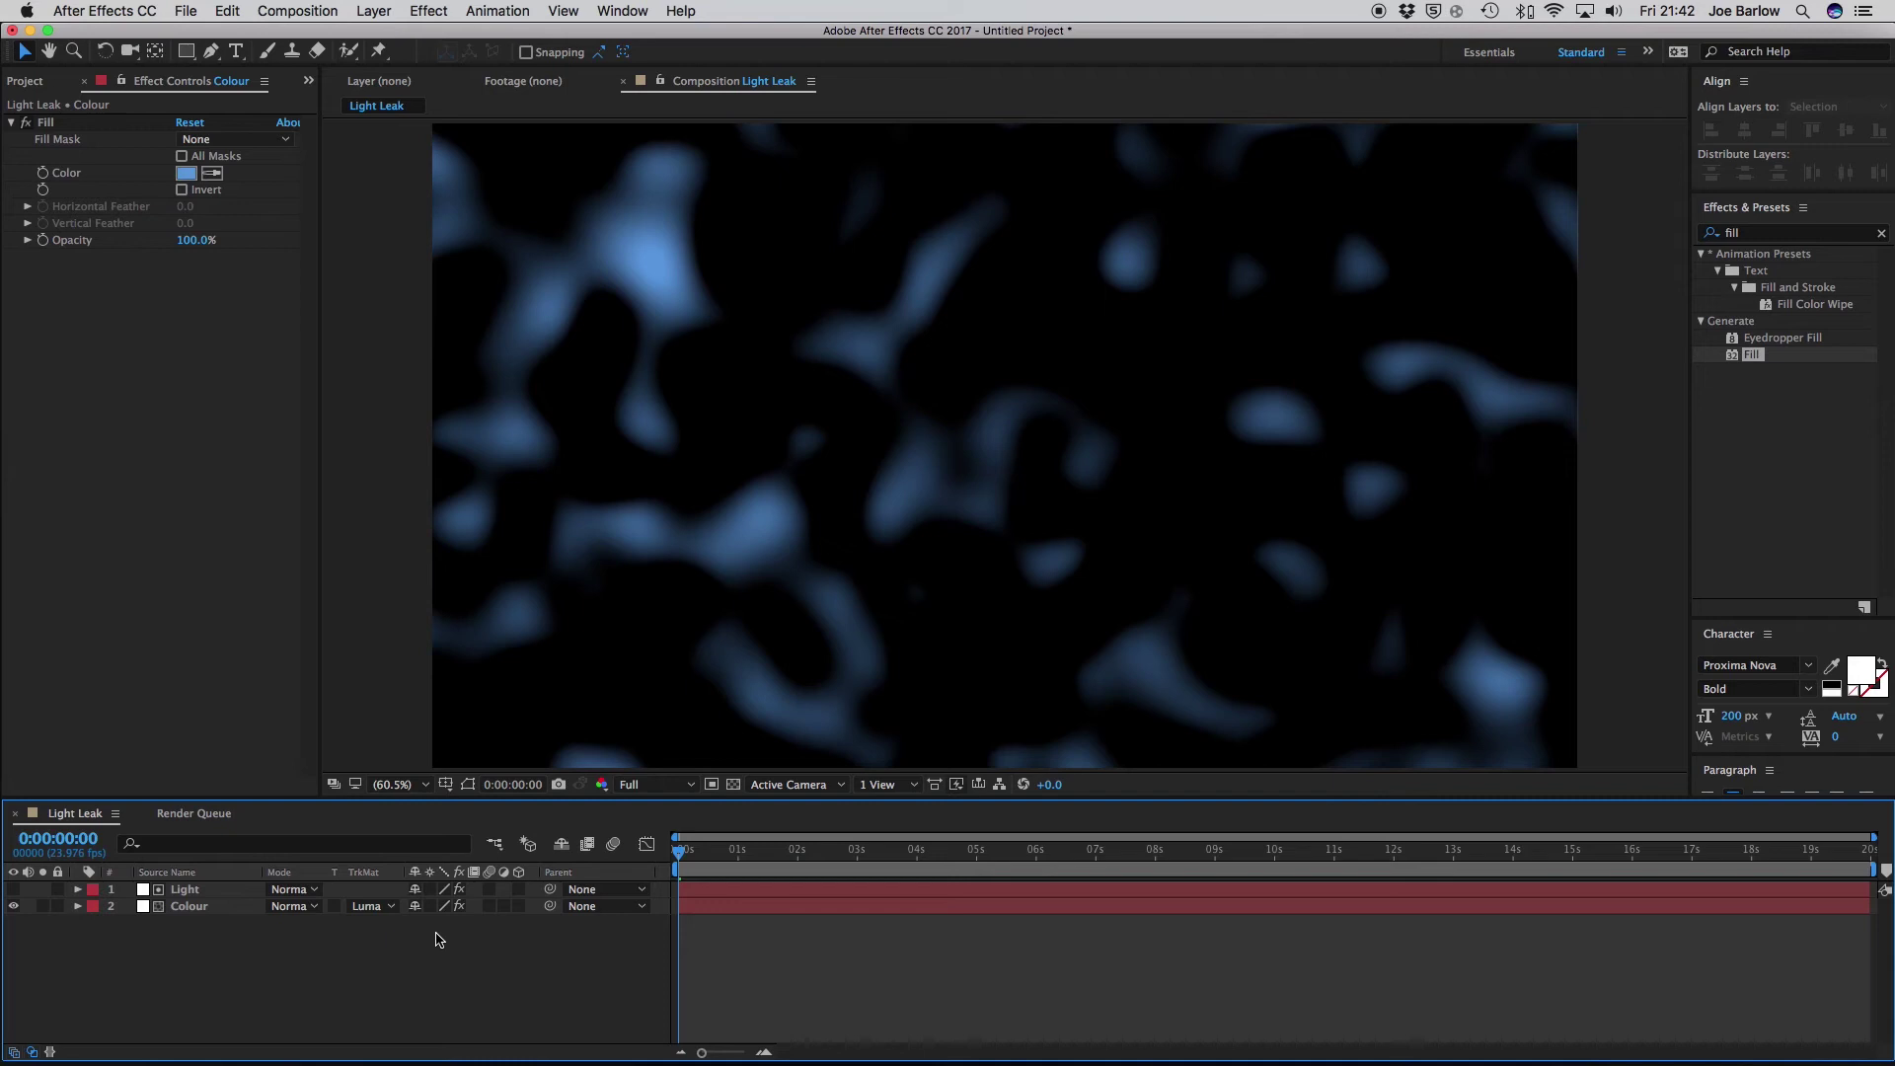
# Step: Duplicate the Light and Colour layers and set the copy's noise Random Seed to 4560
pyautogui.press('super+a')
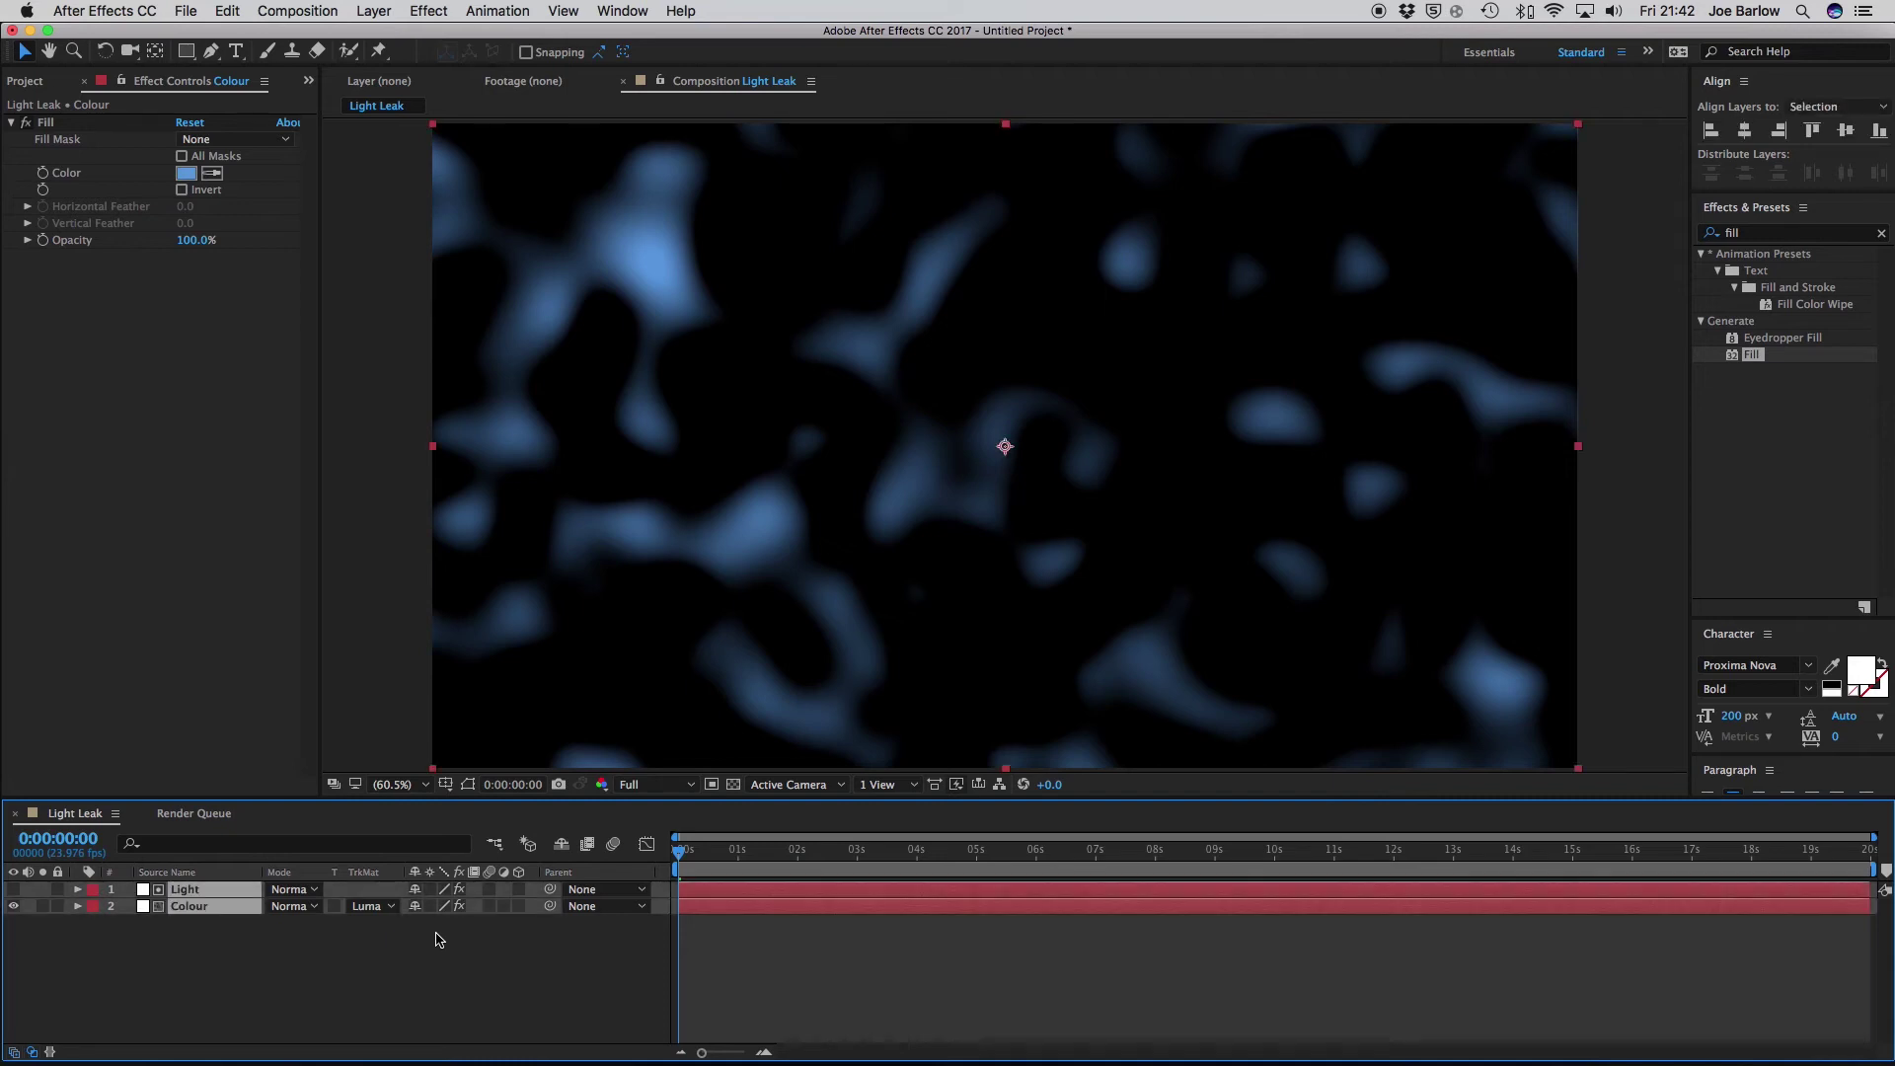
pyautogui.press('super+d')
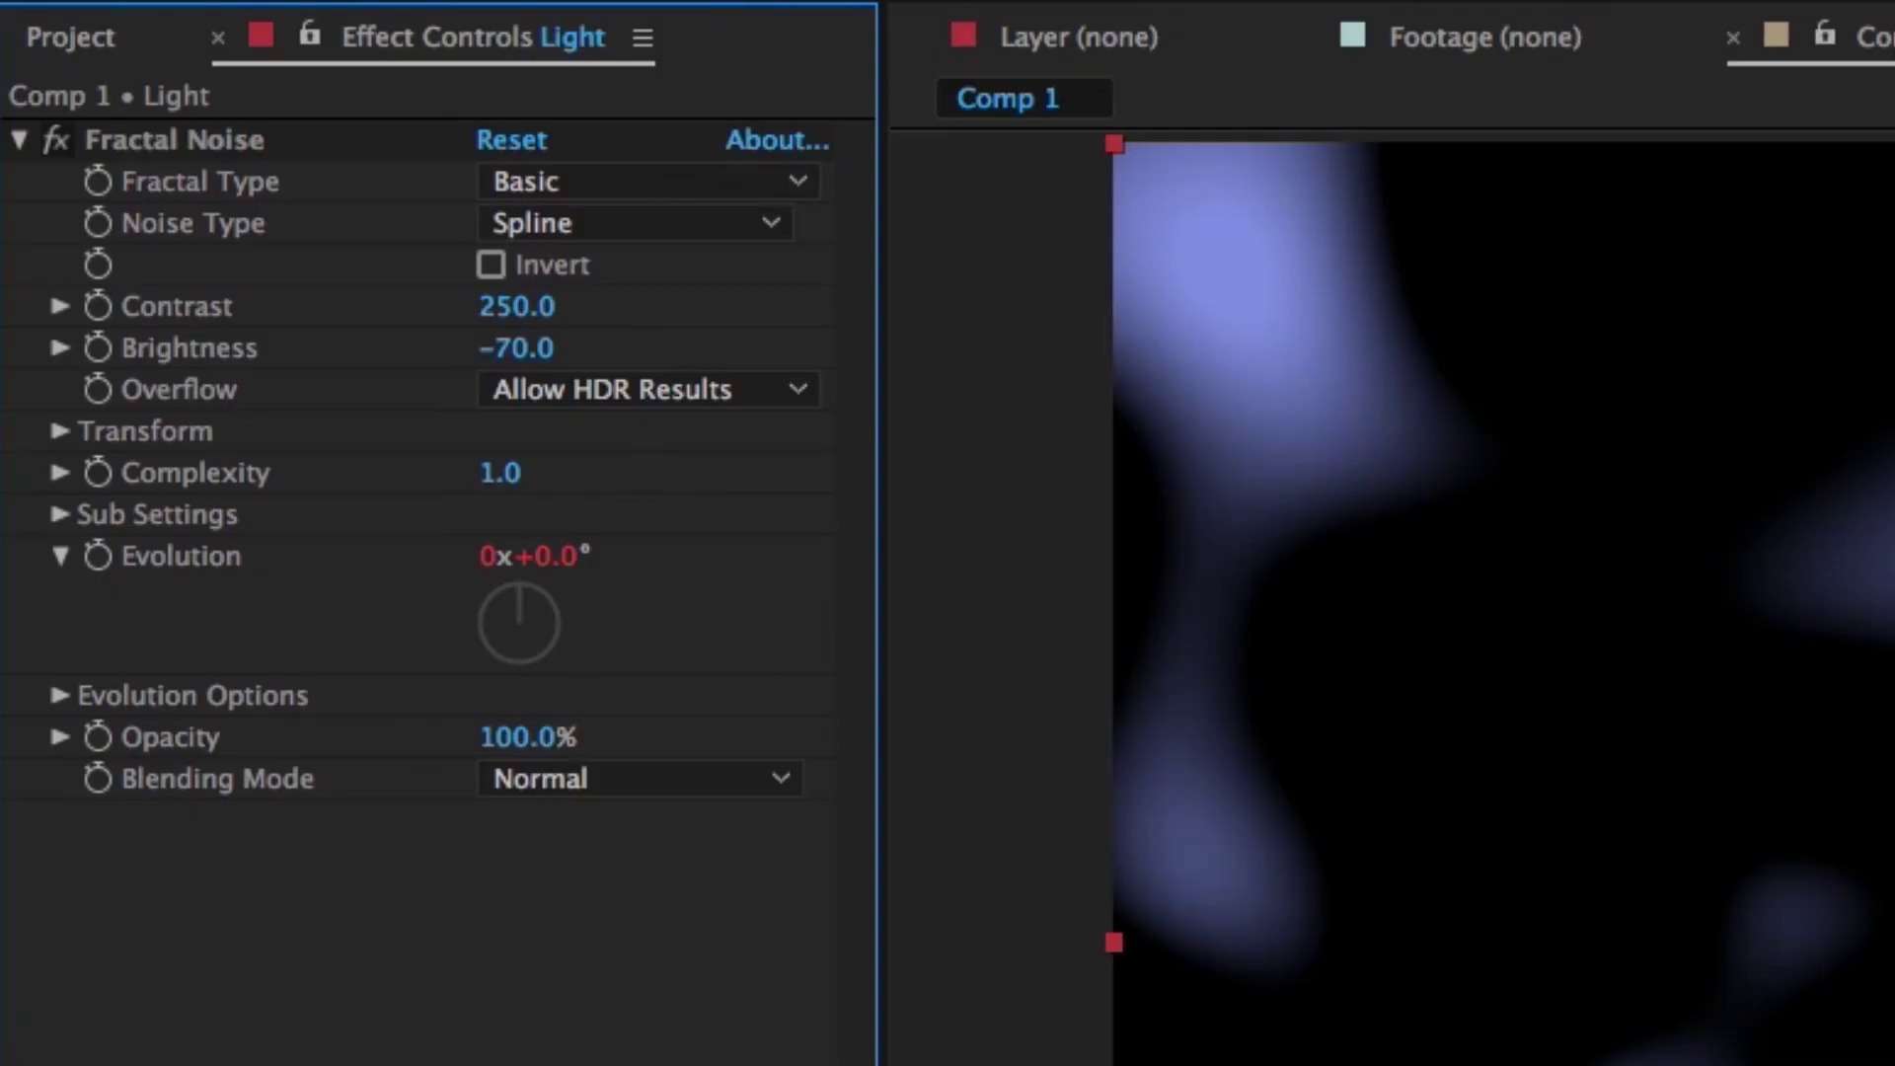
pyautogui.click(66, 693)
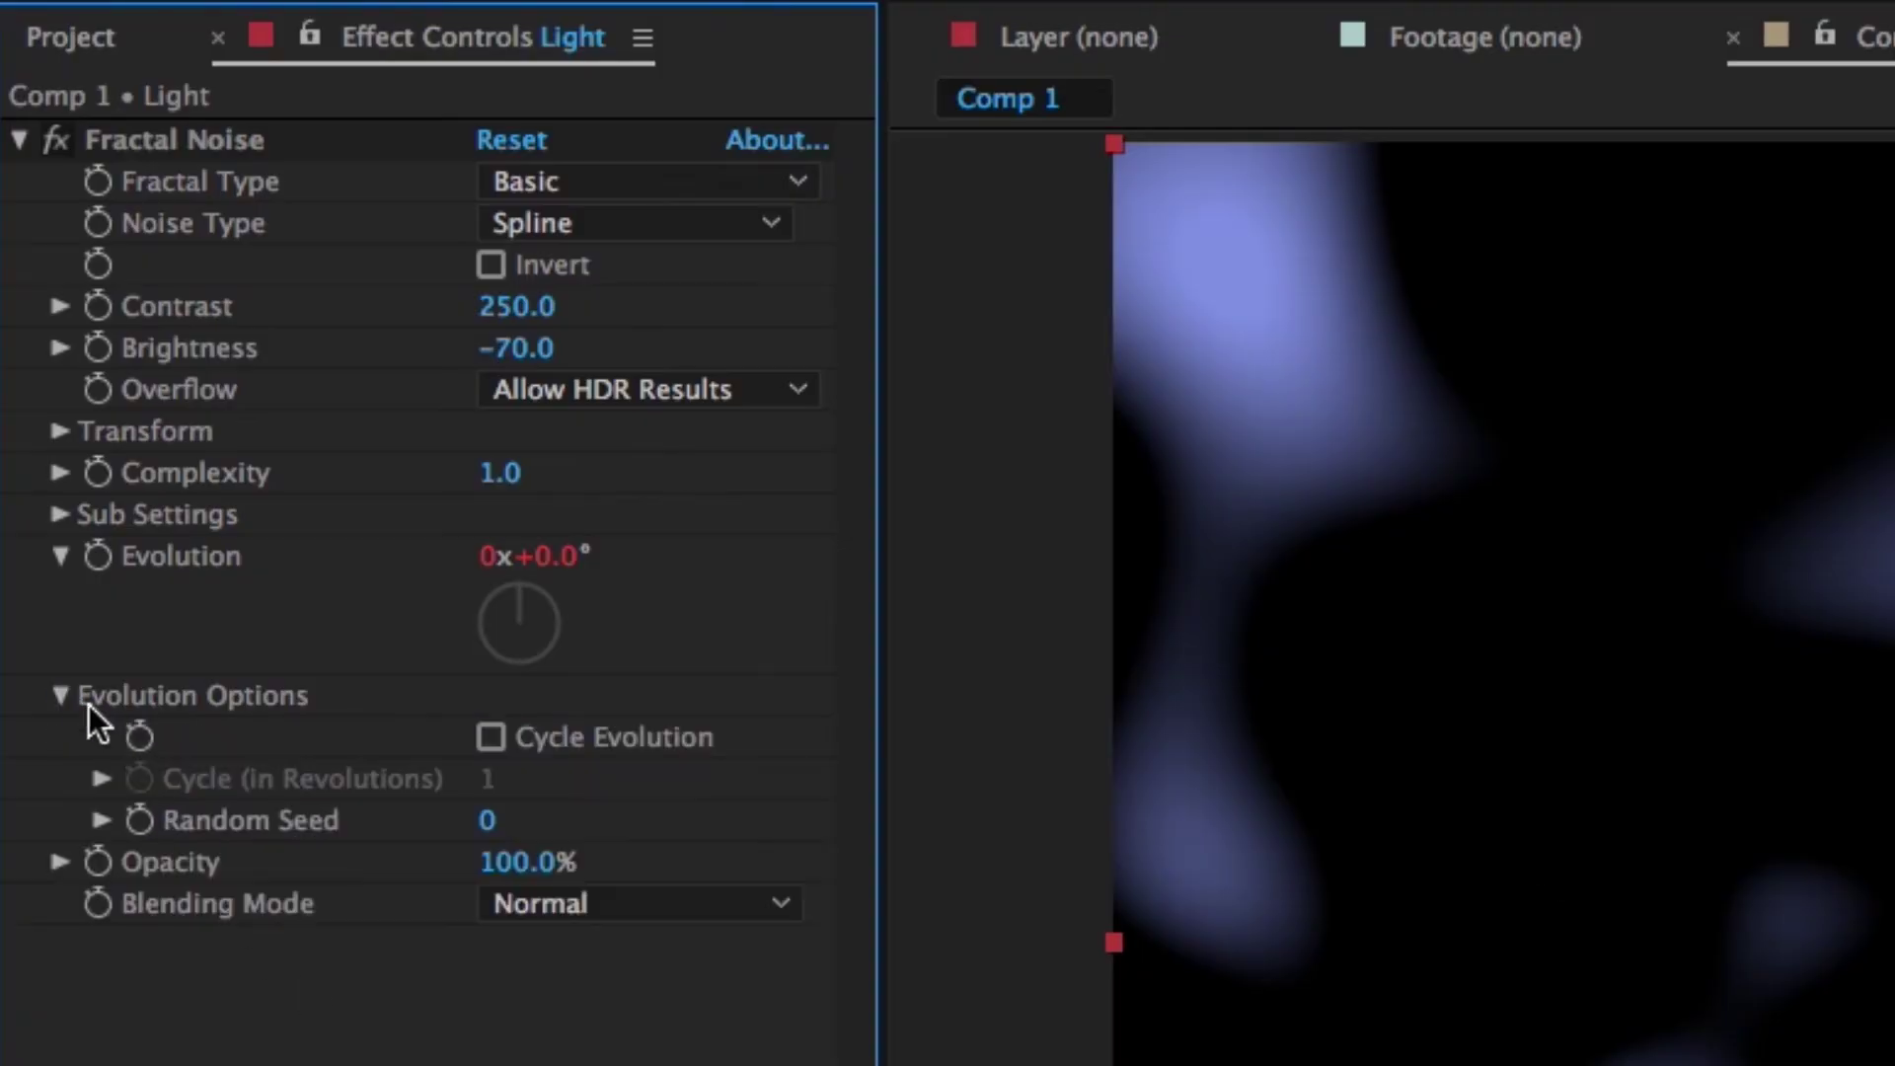
pyautogui.moveTo(487, 823); pyautogui.dragTo(553, 823)
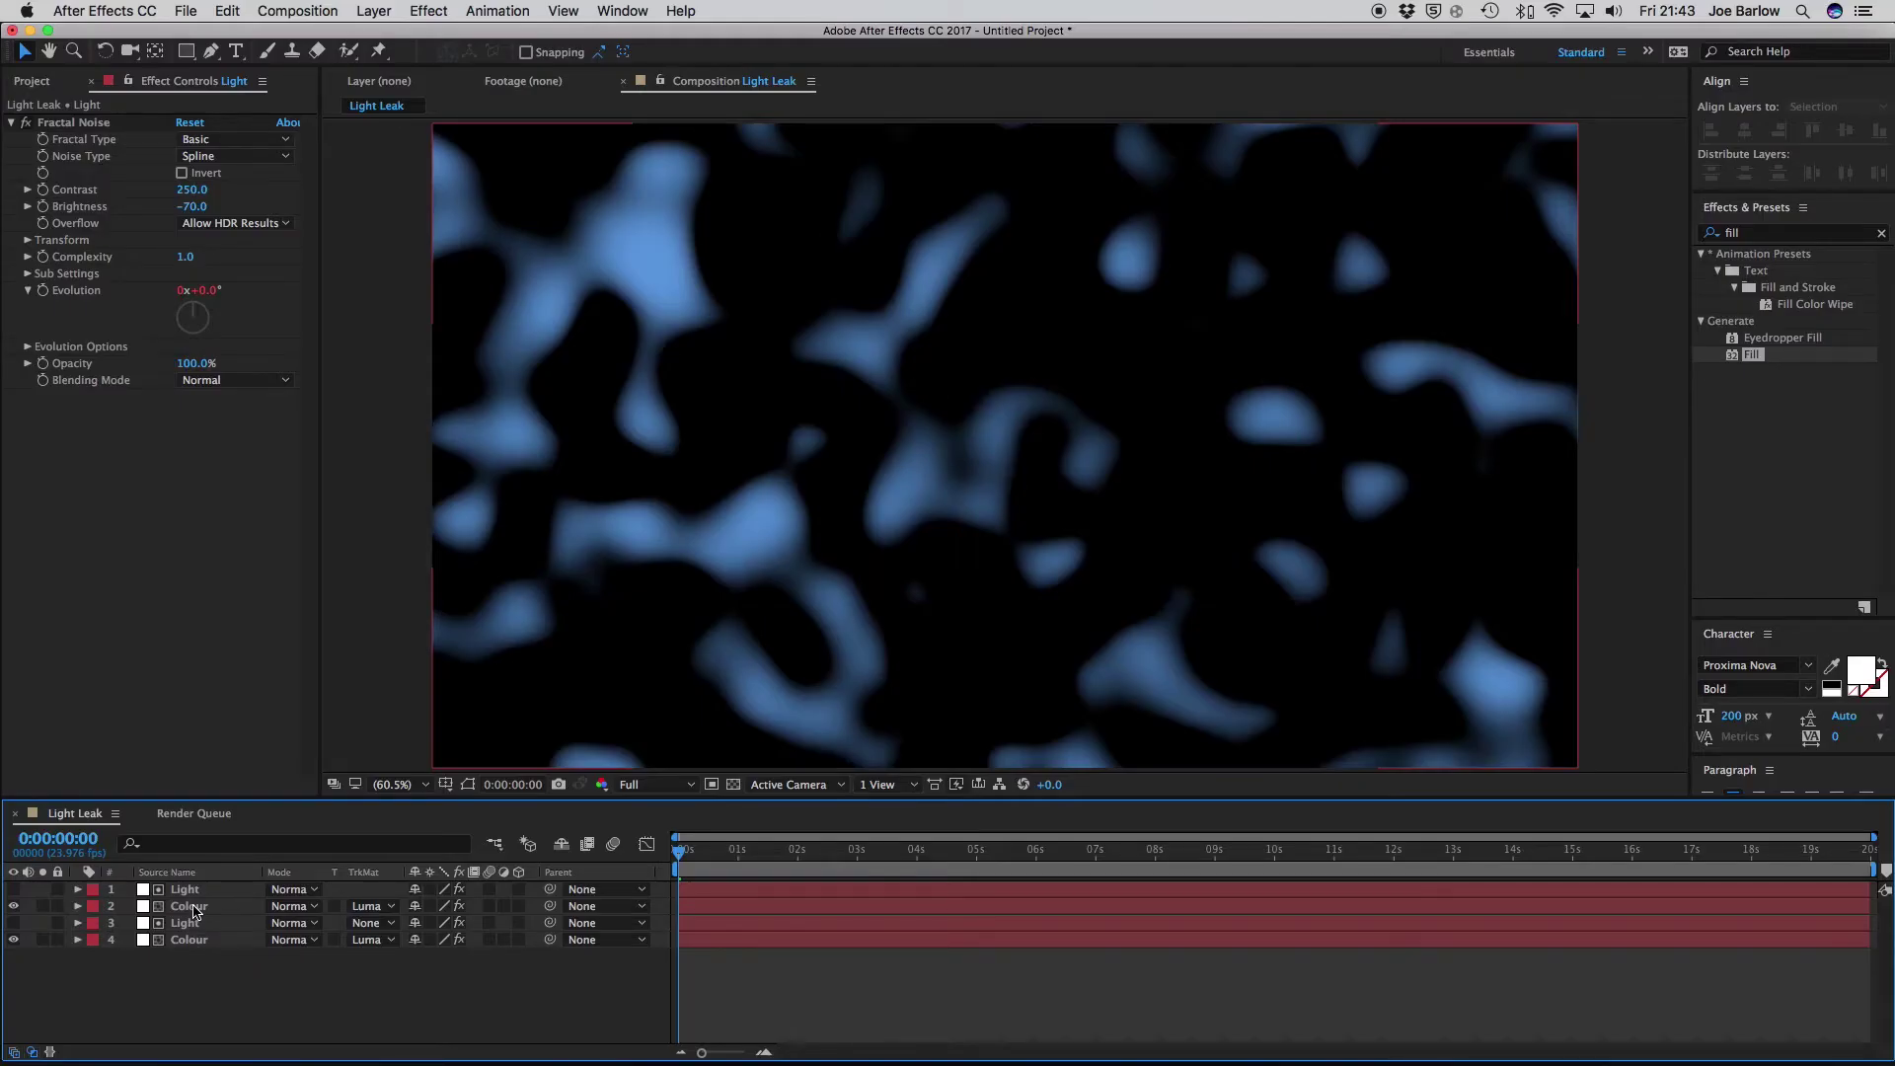
# Step: Change the duplicated Colour layer's Fill color to green 5EDC59
pyautogui.click(194, 907)
pyautogui.click(185, 173)
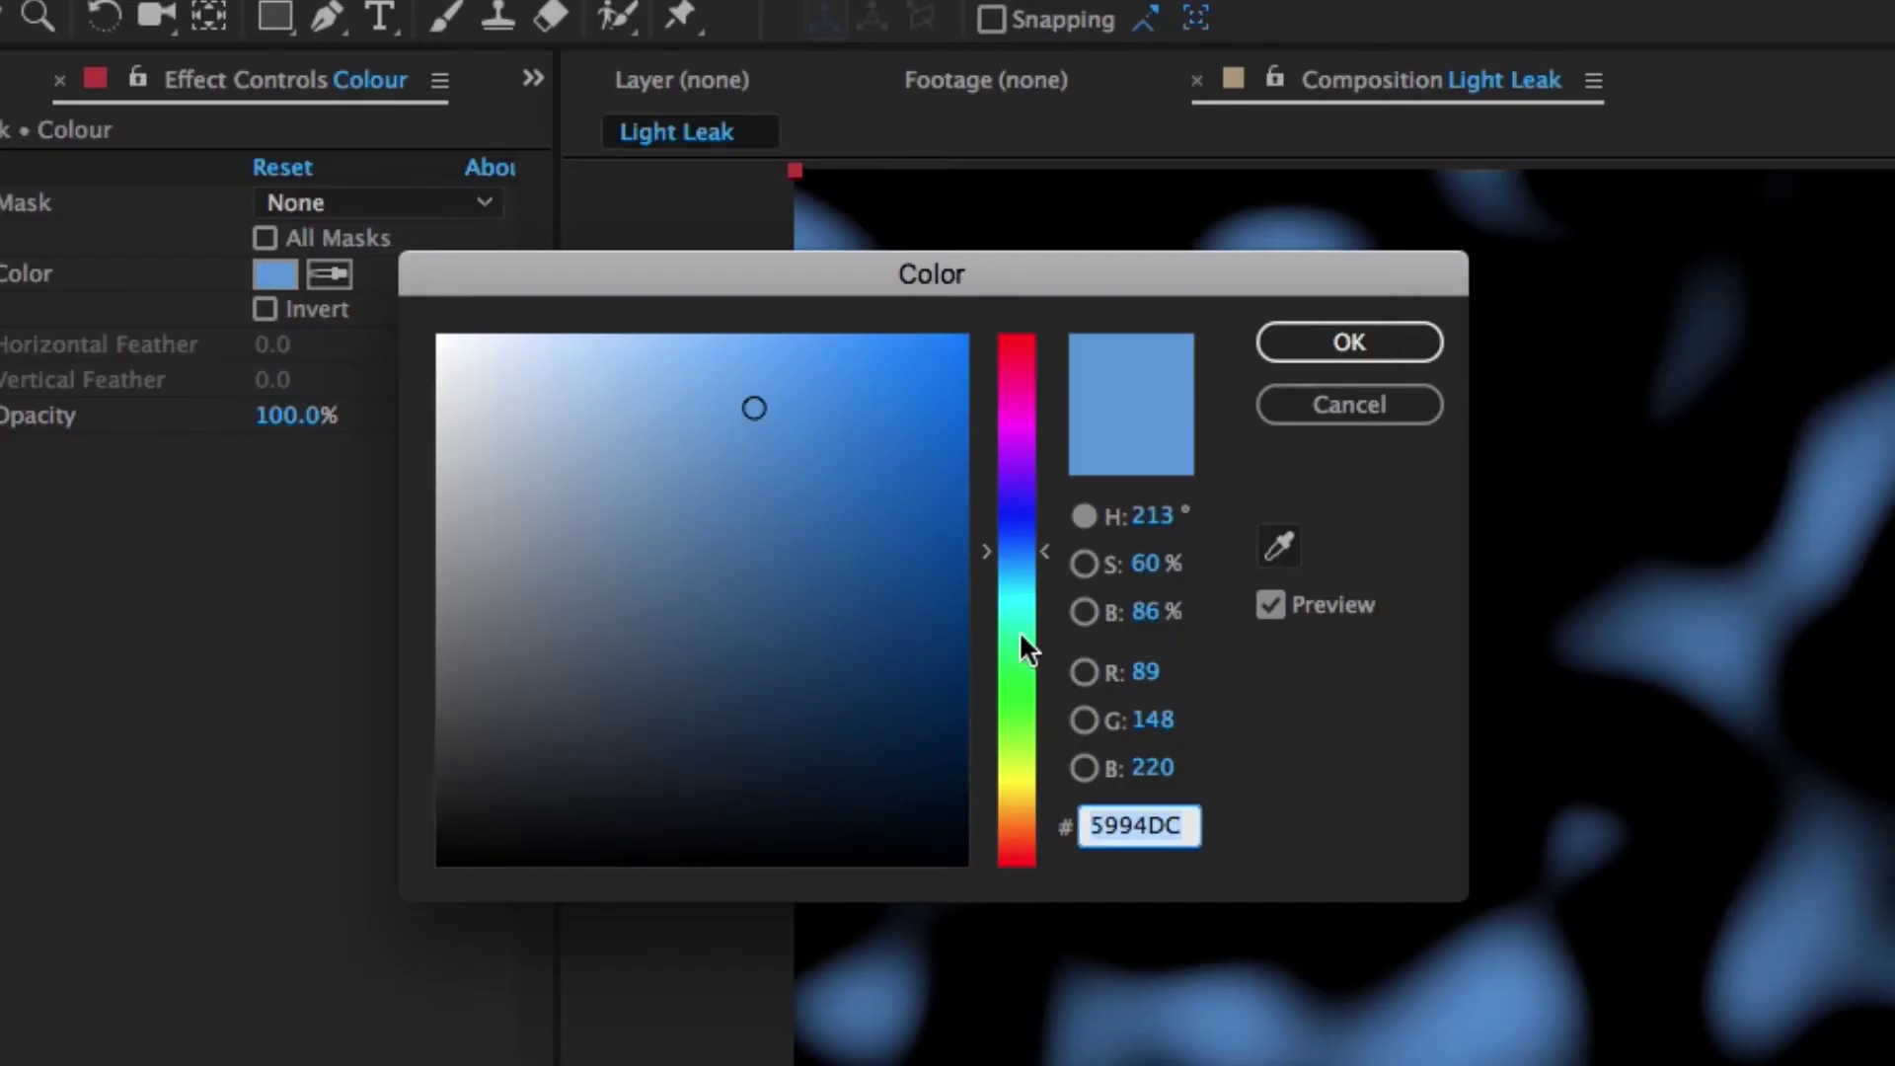
pyautogui.click(1023, 688)
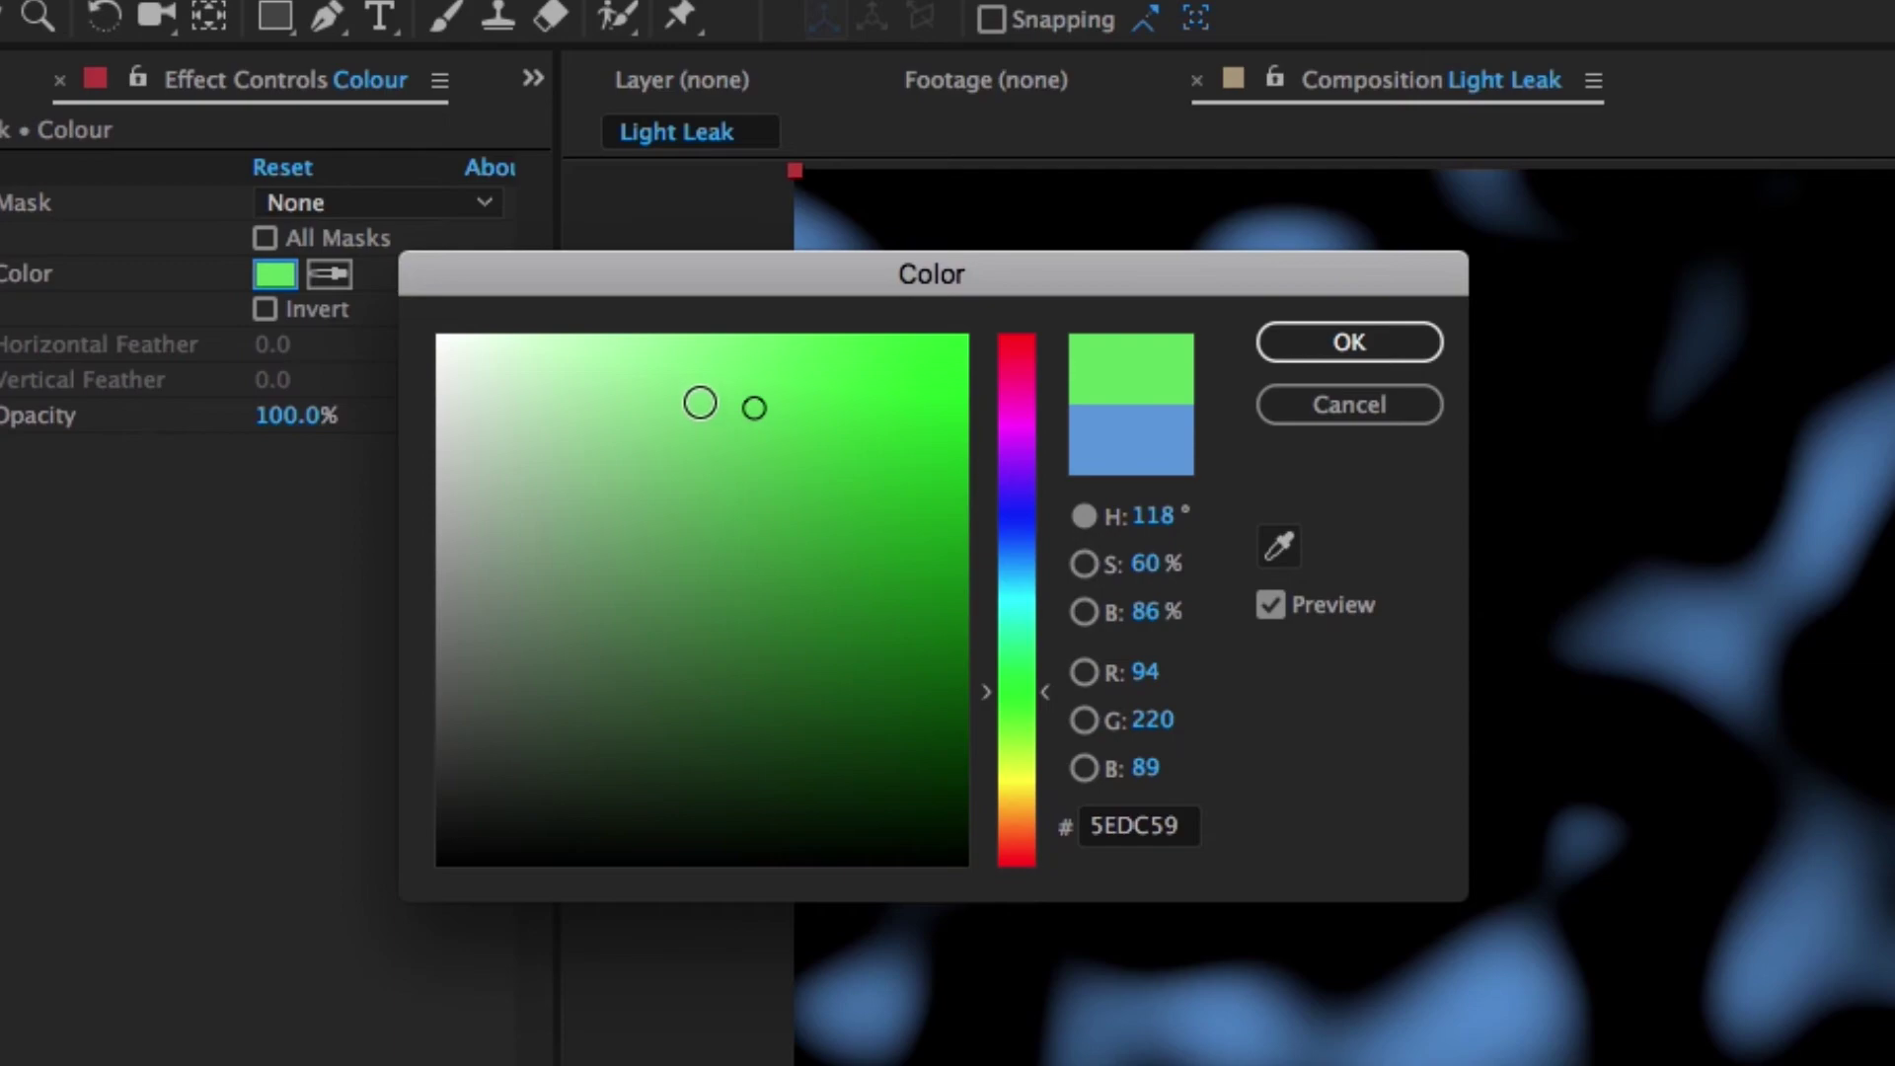
pyautogui.click(753, 407)
pyautogui.click(1348, 341)
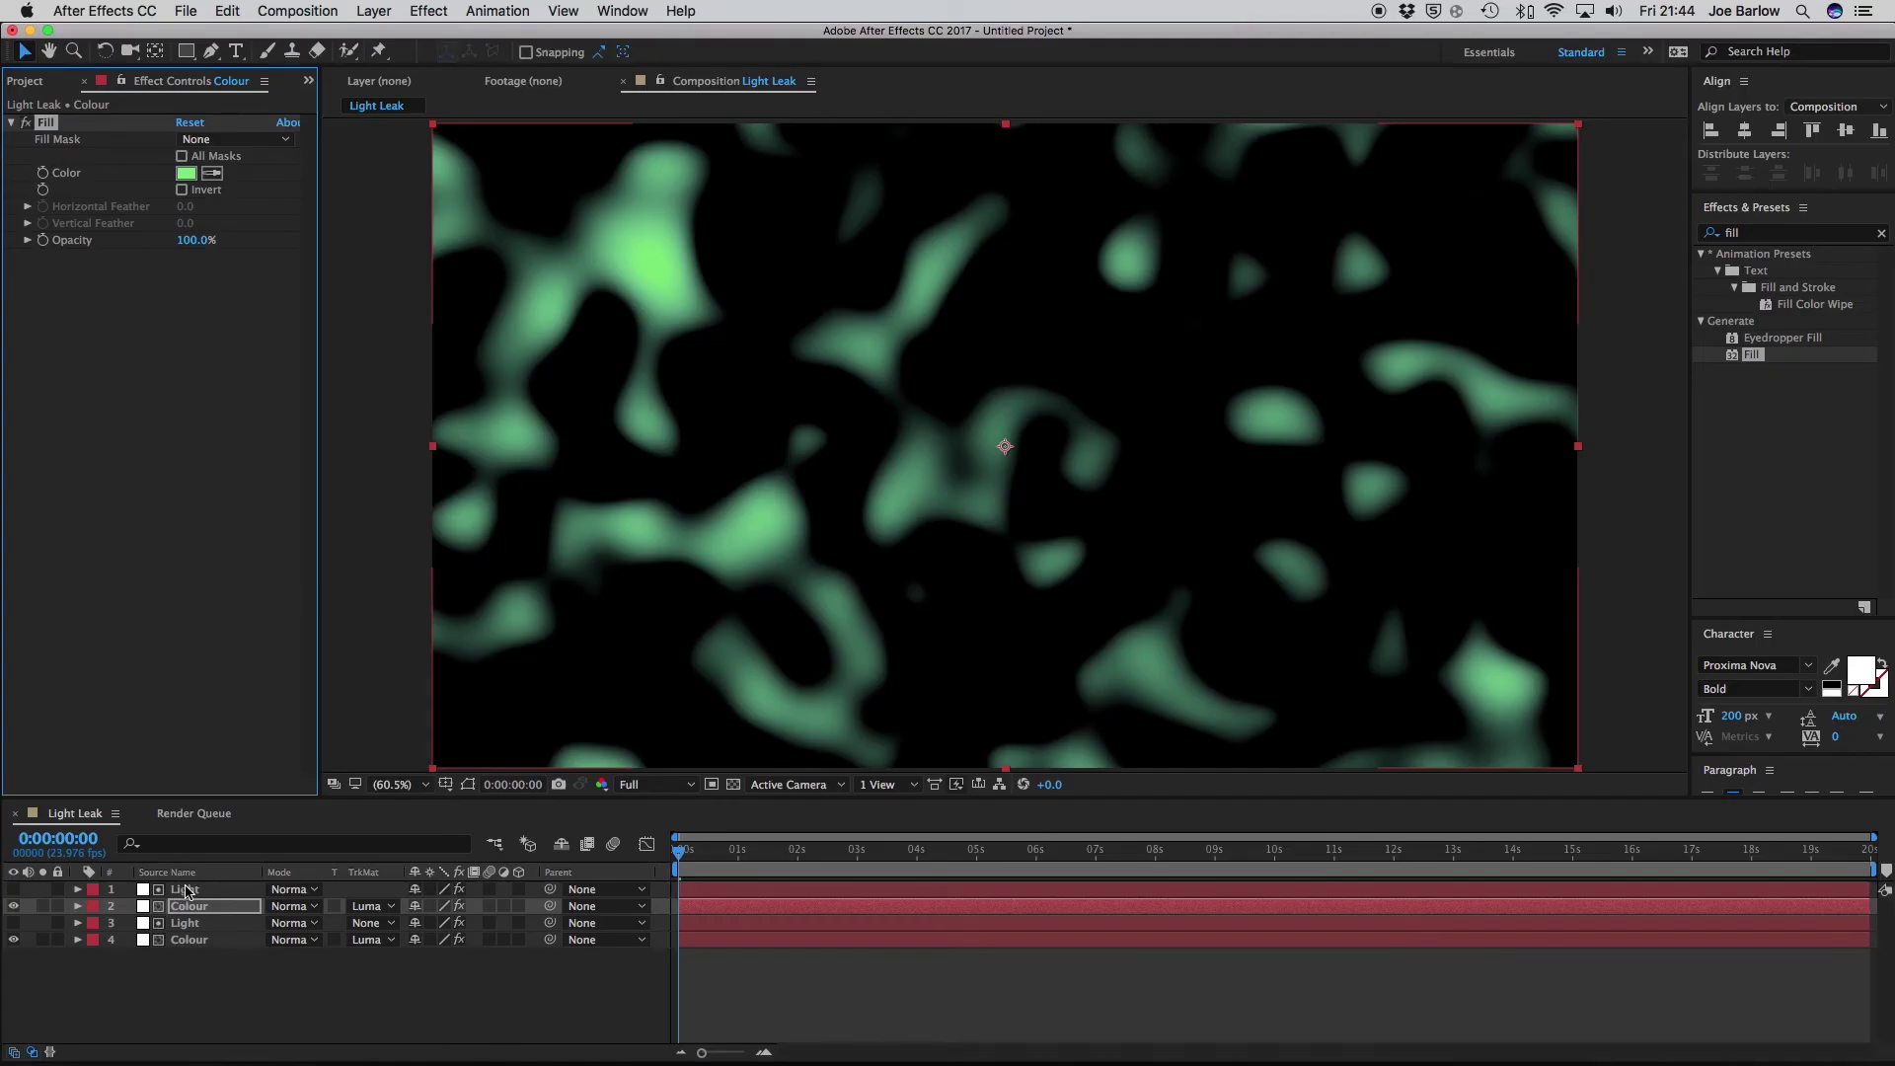
pyautogui.keyDown('shift'); pyautogui.click(186, 891); pyautogui.keyUp('shift')
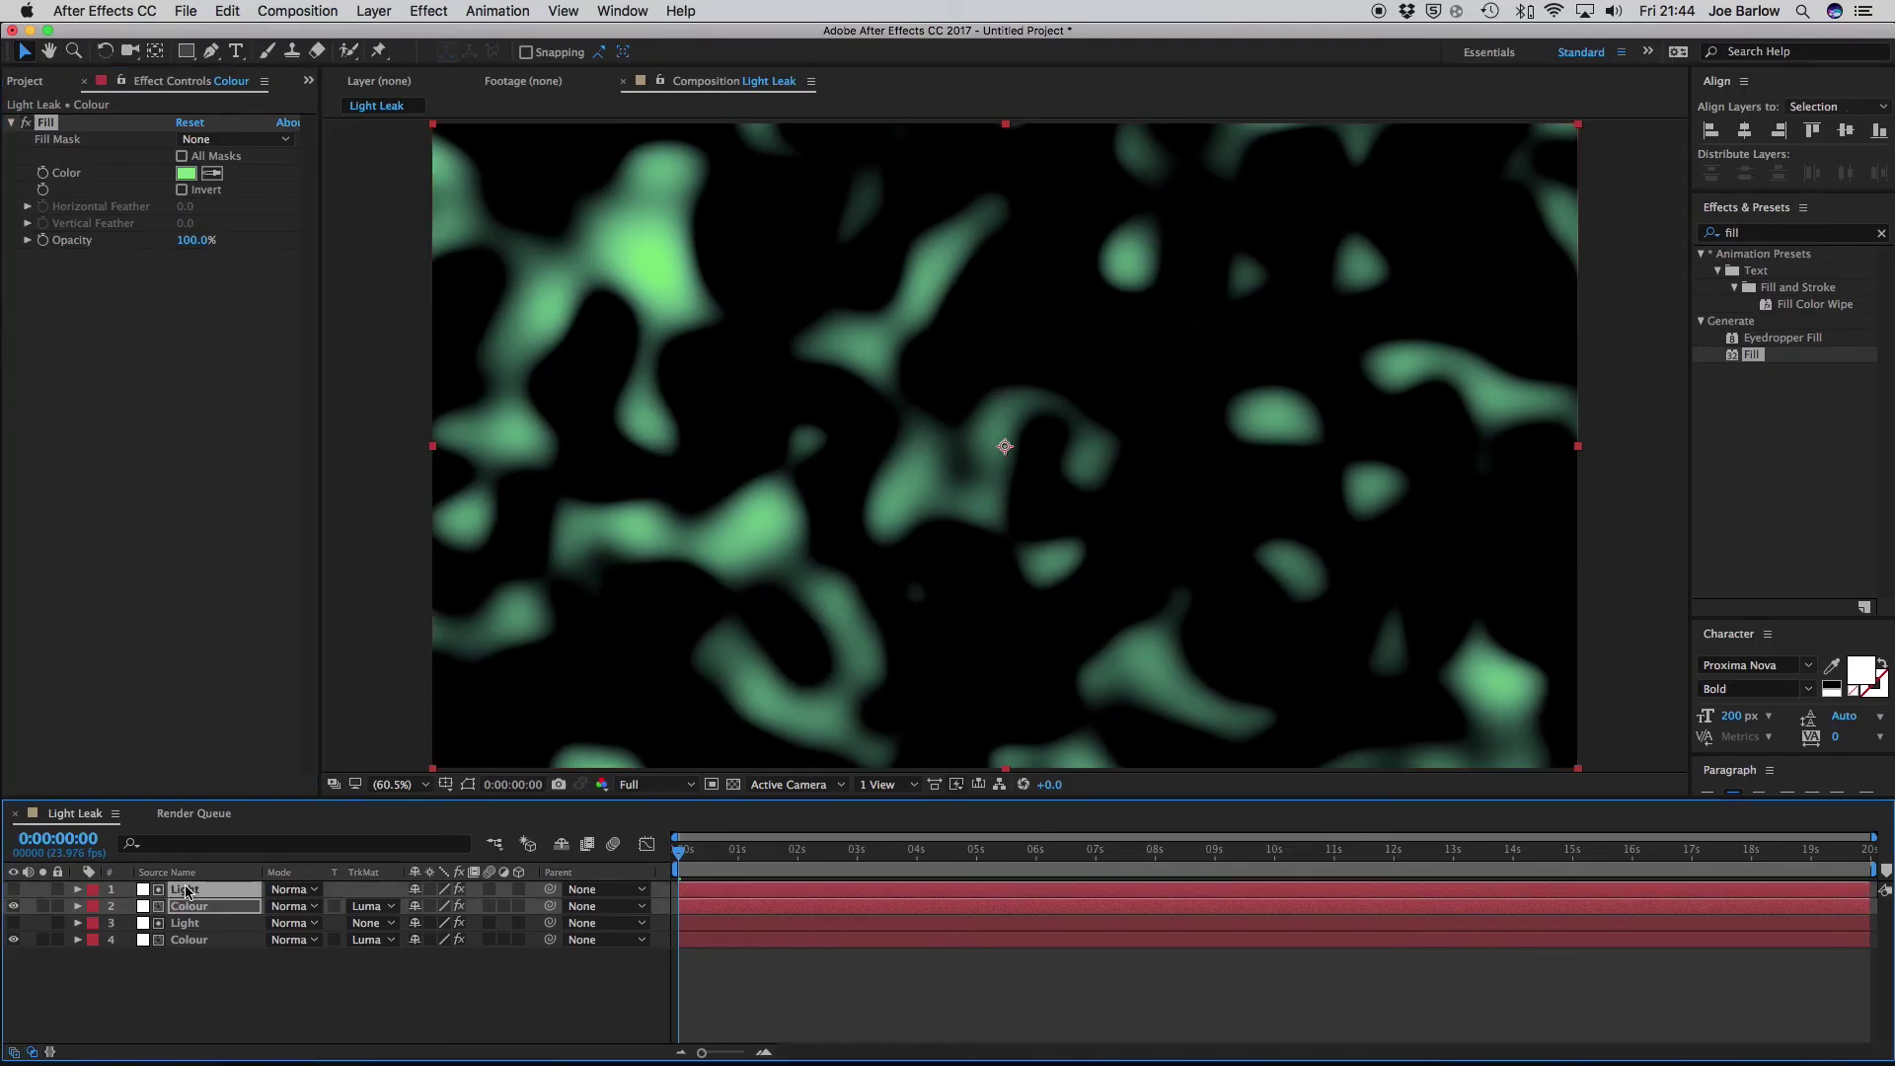
# Step: Pre-compose the selected layer pair into a comp named 'Light 1', then select both light comps
pyautogui.press('super+shift+c')
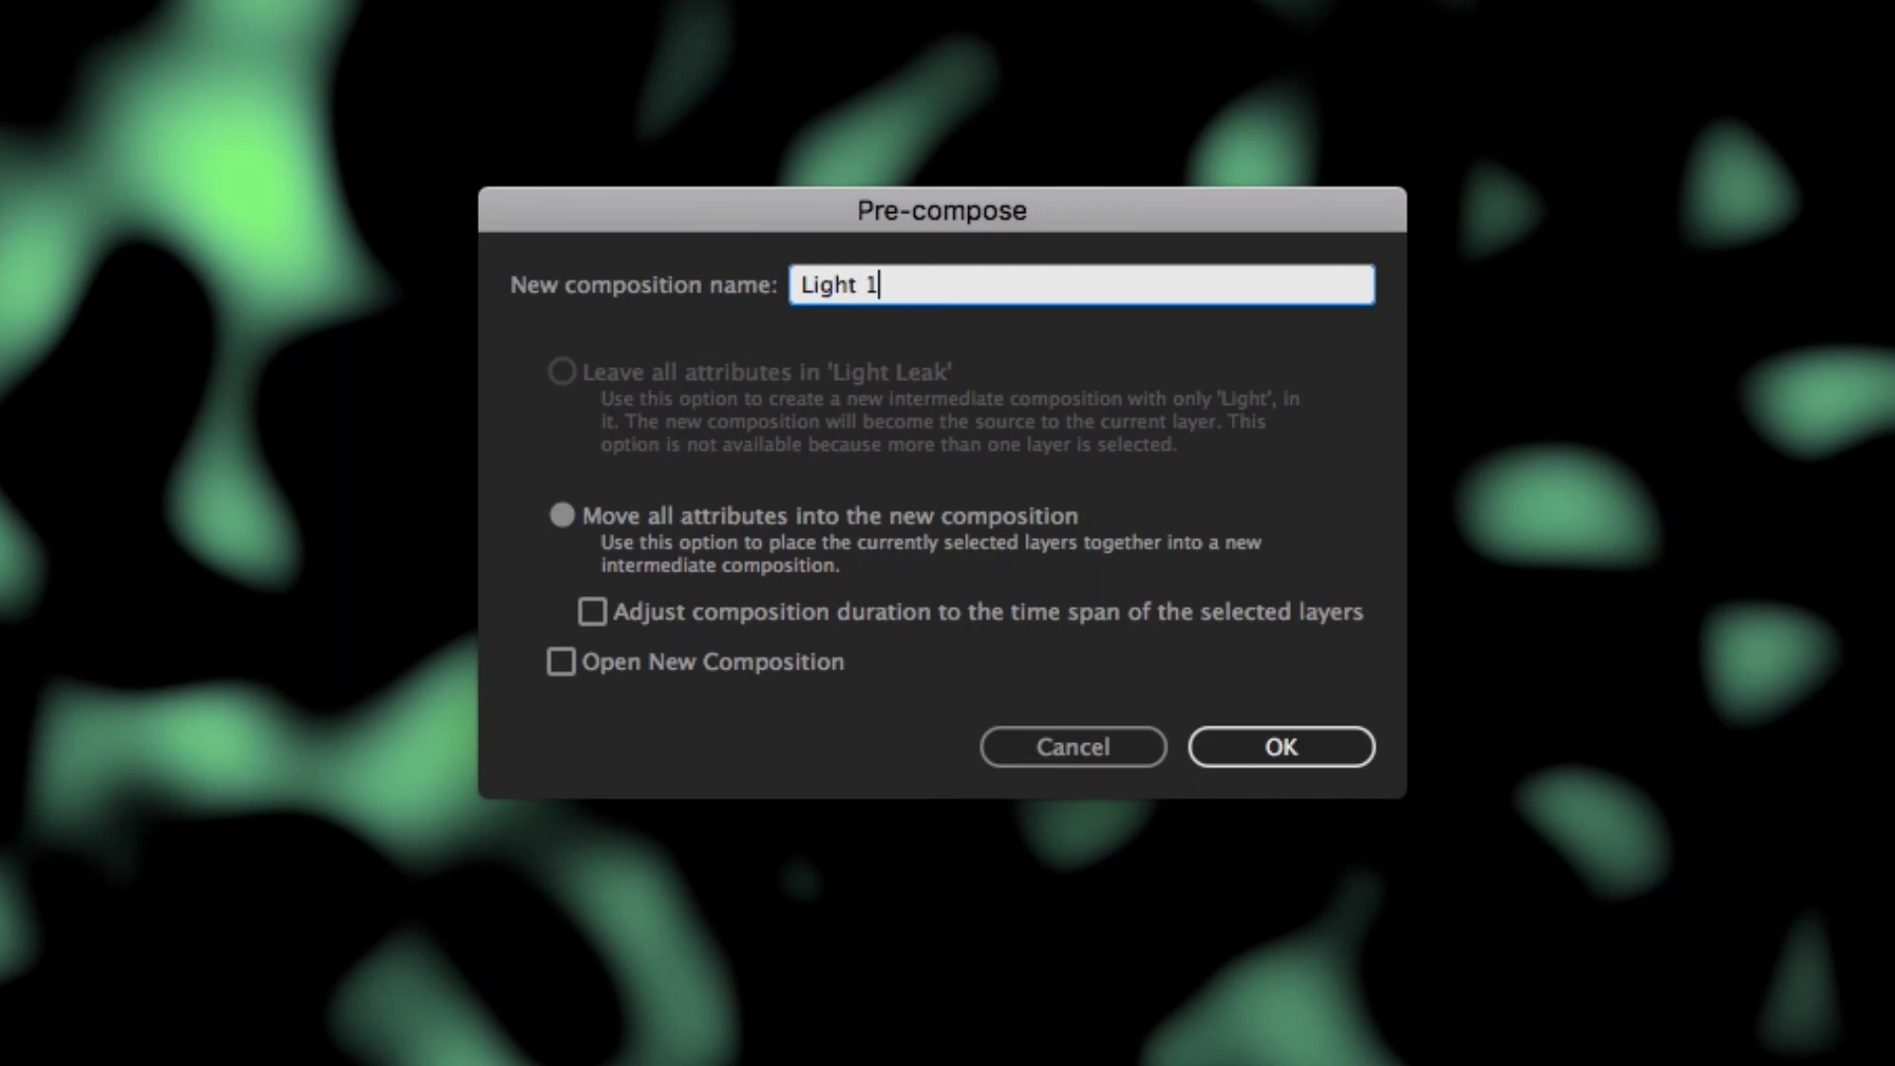
pyautogui.write('Light 1')
pyautogui.press('Return')
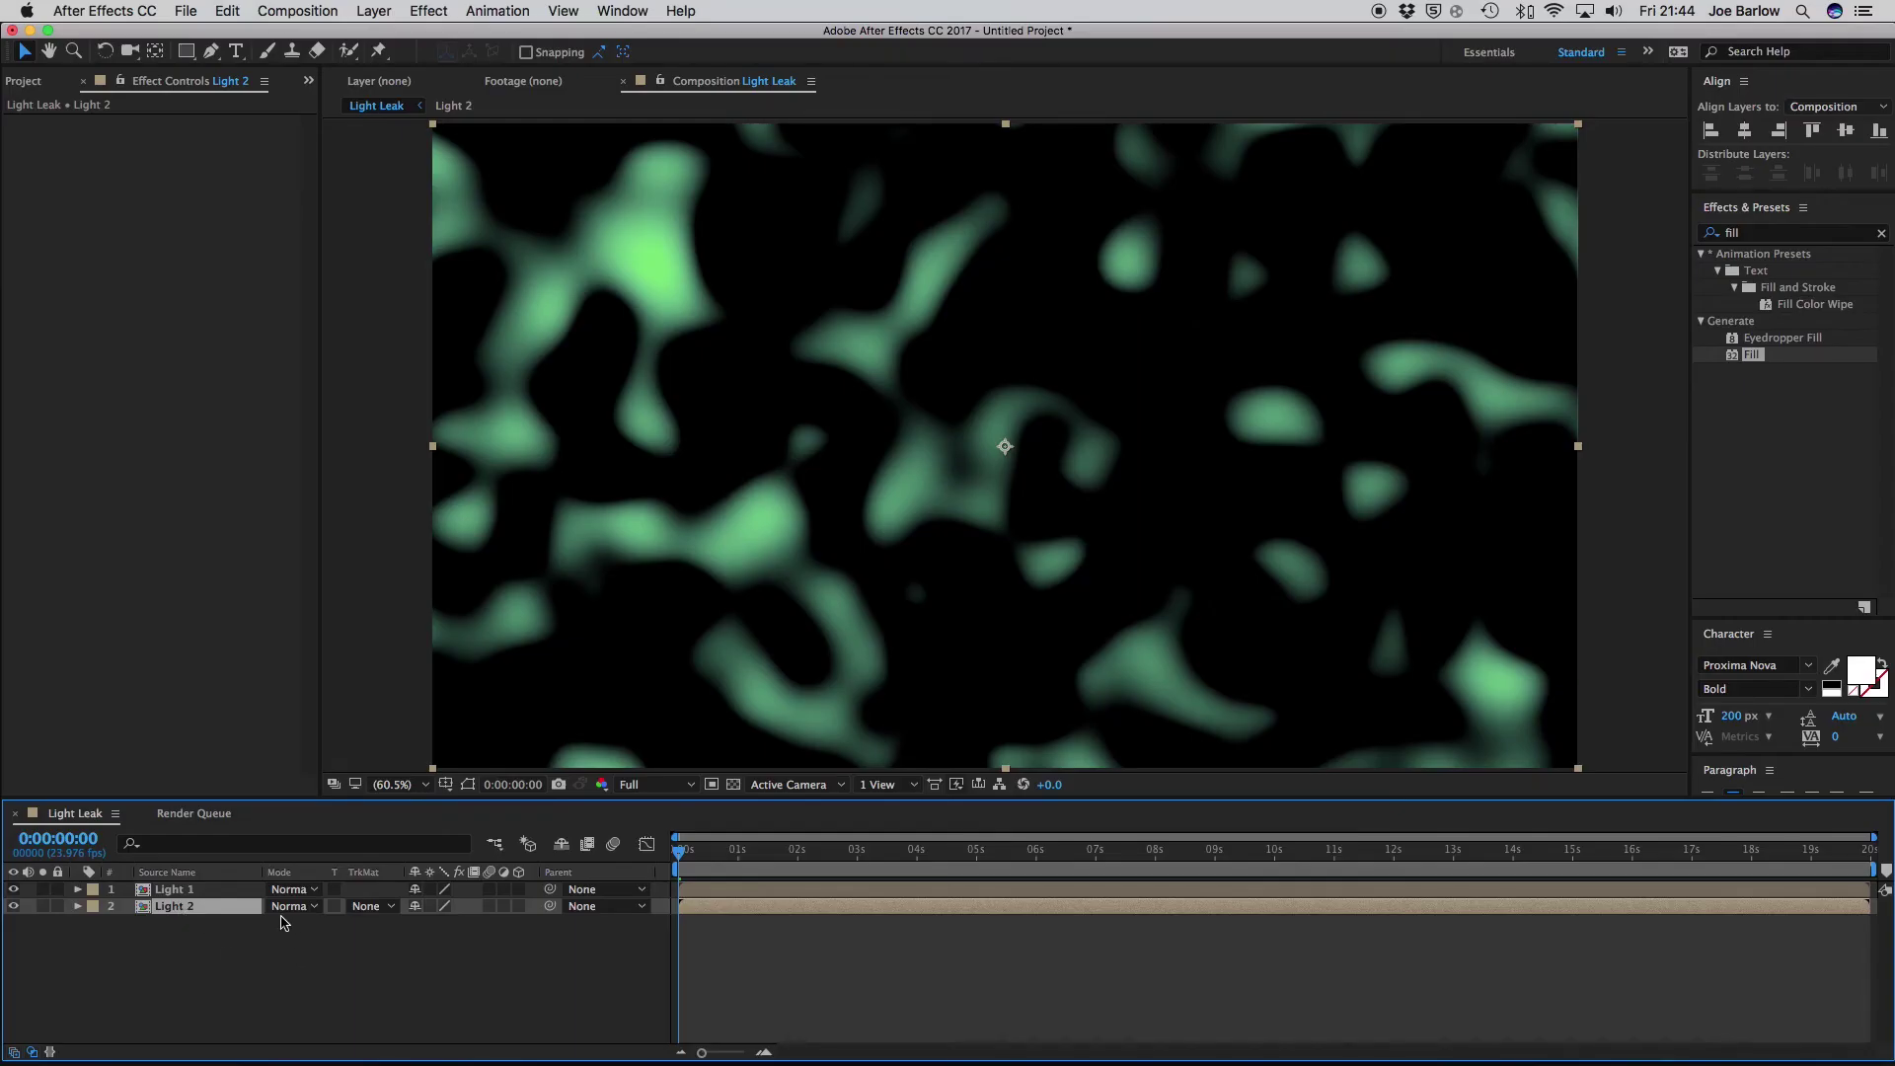
pyautogui.press('super+a')
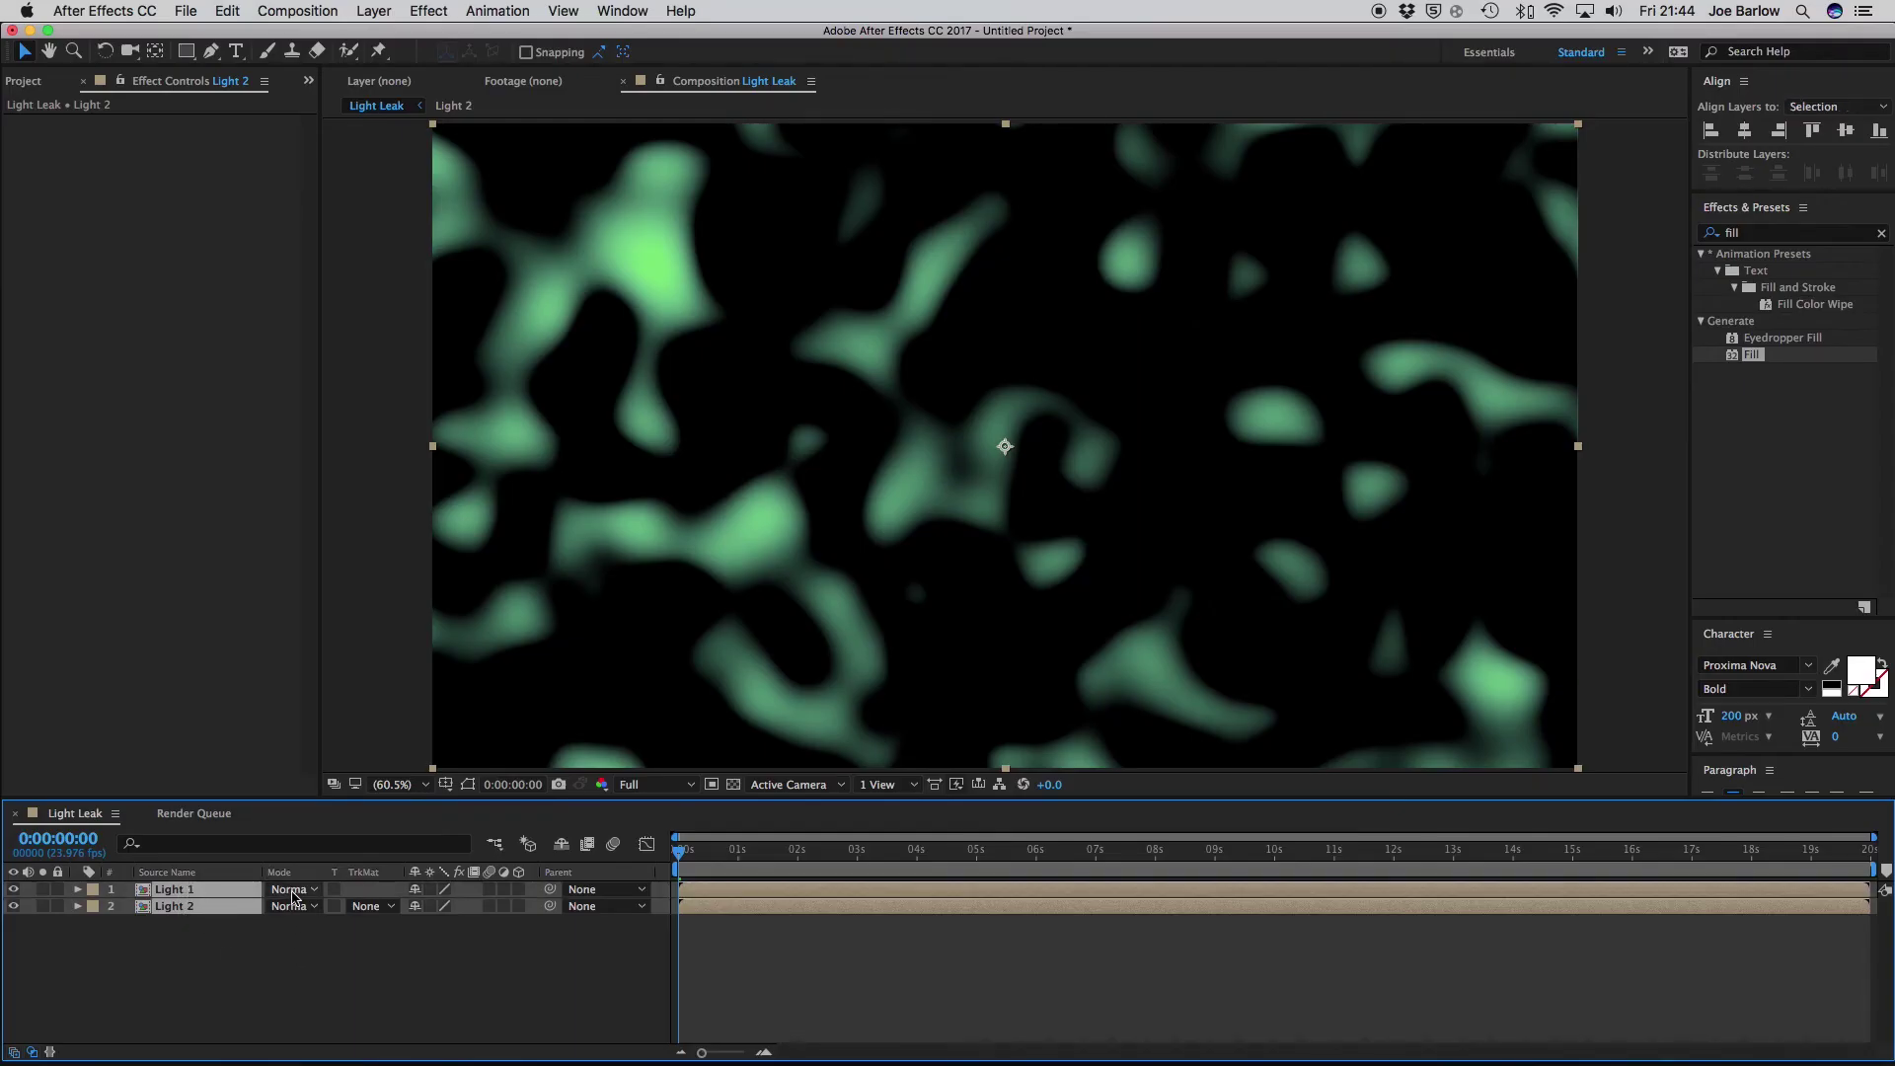
pyautogui.click(290, 889)
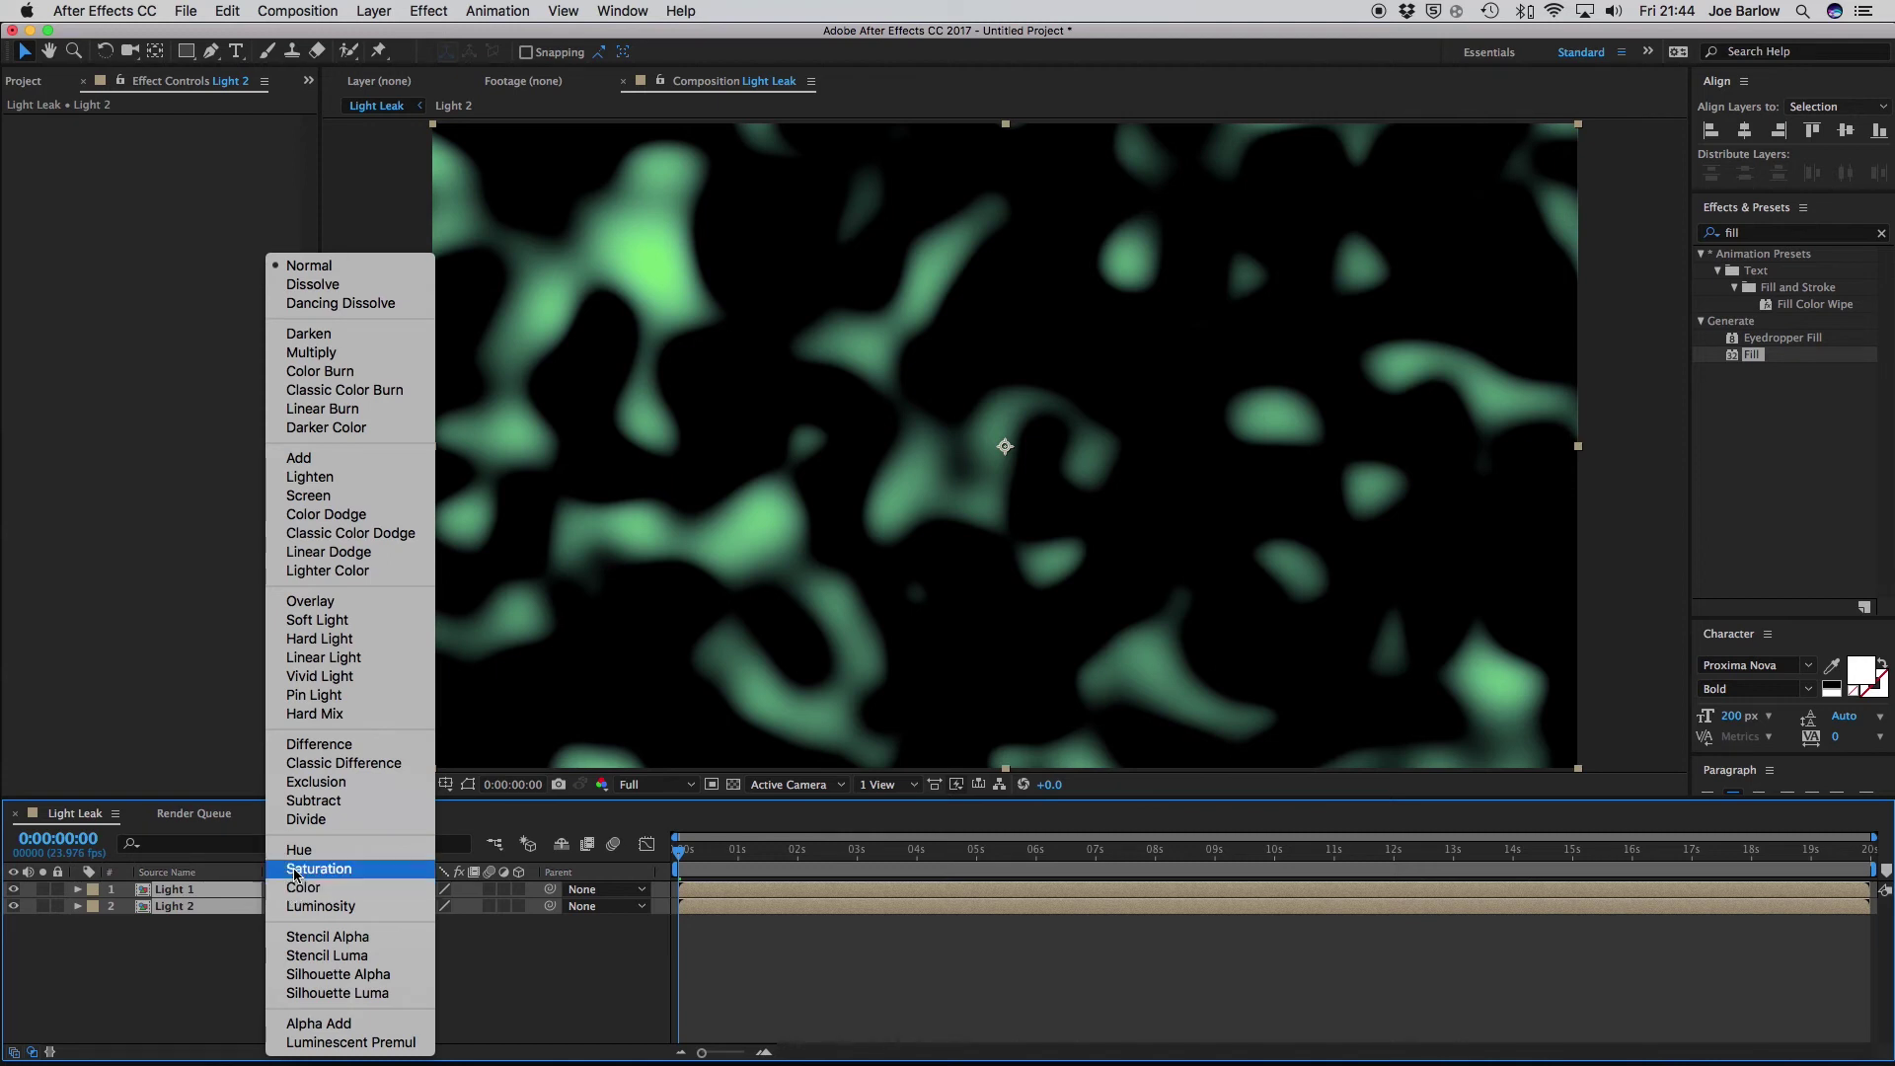
# Step: Switch the Light 1 and Light 2 comps to Add blending mode
pyautogui.click(299, 458)
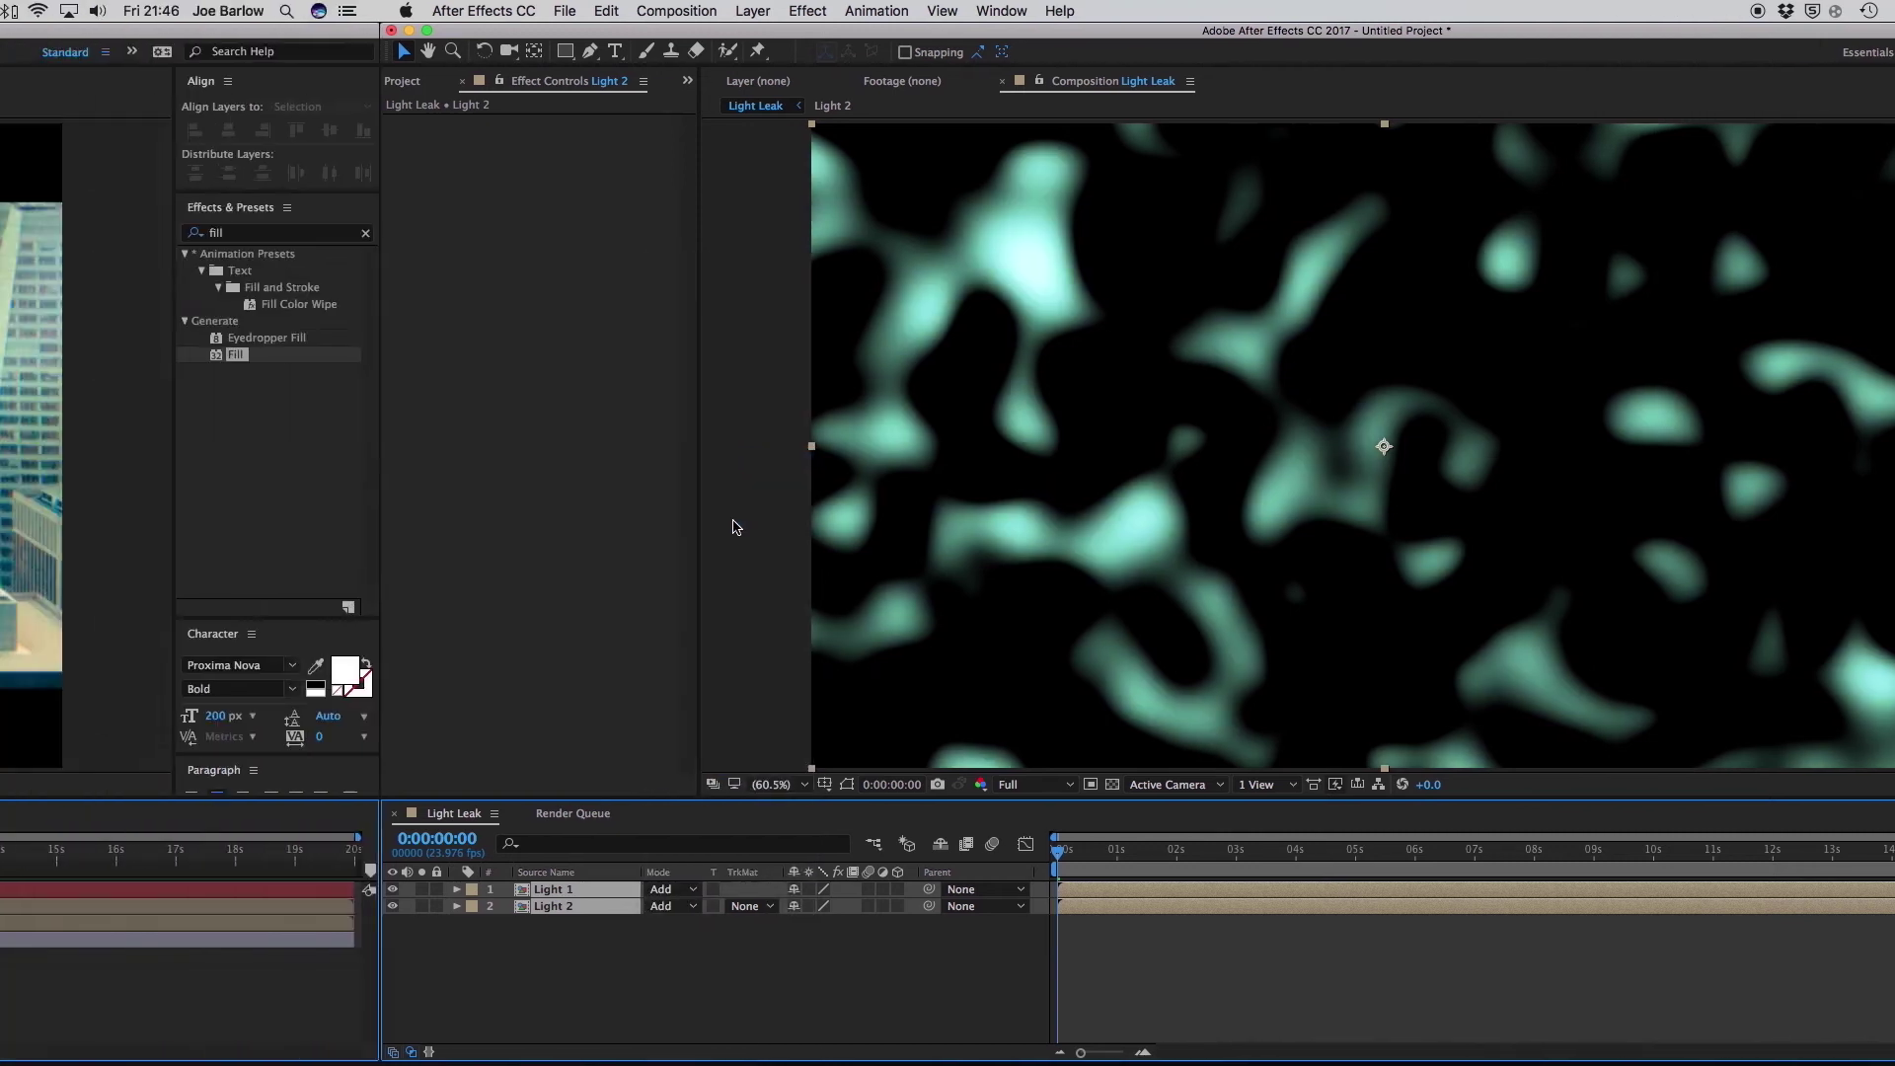